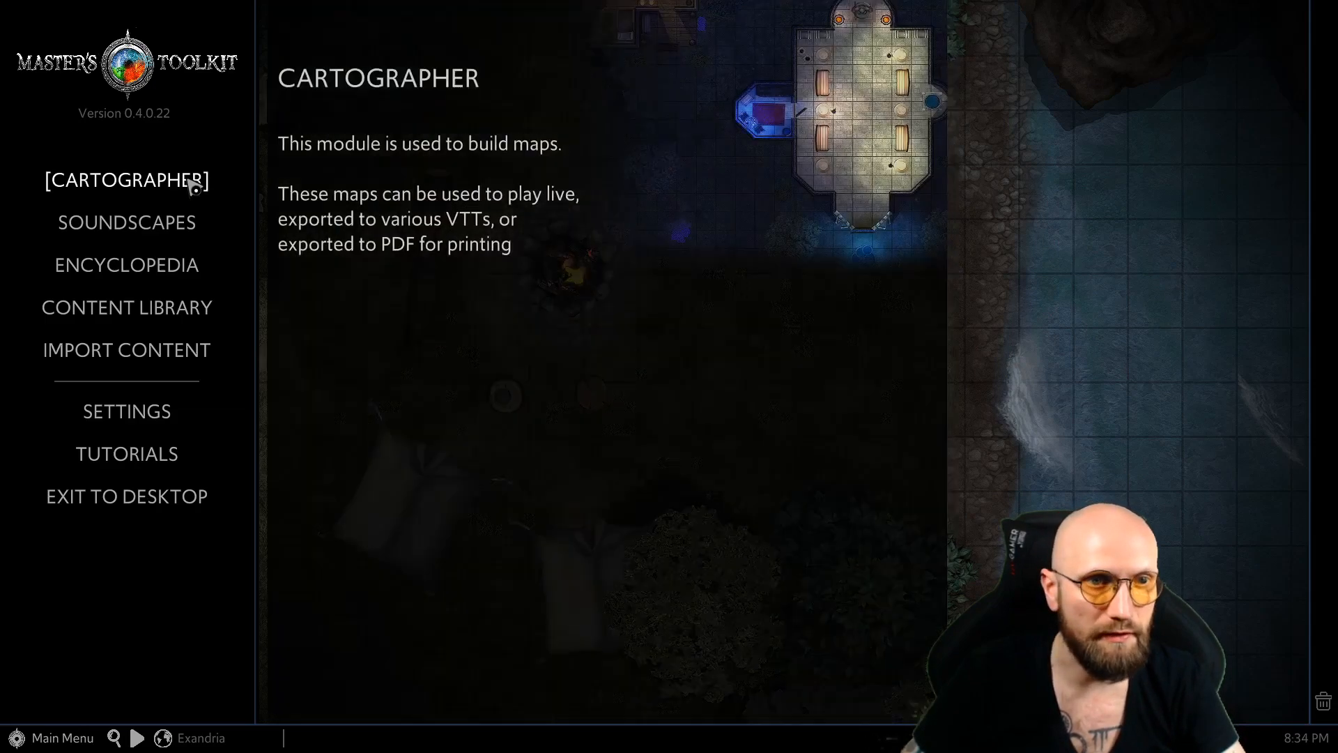
Open the Cartographer module, bring up its content selection, and move the content and Hand windows out of the map's way
{"action": "left_click", "coordinate": [191, 182]}
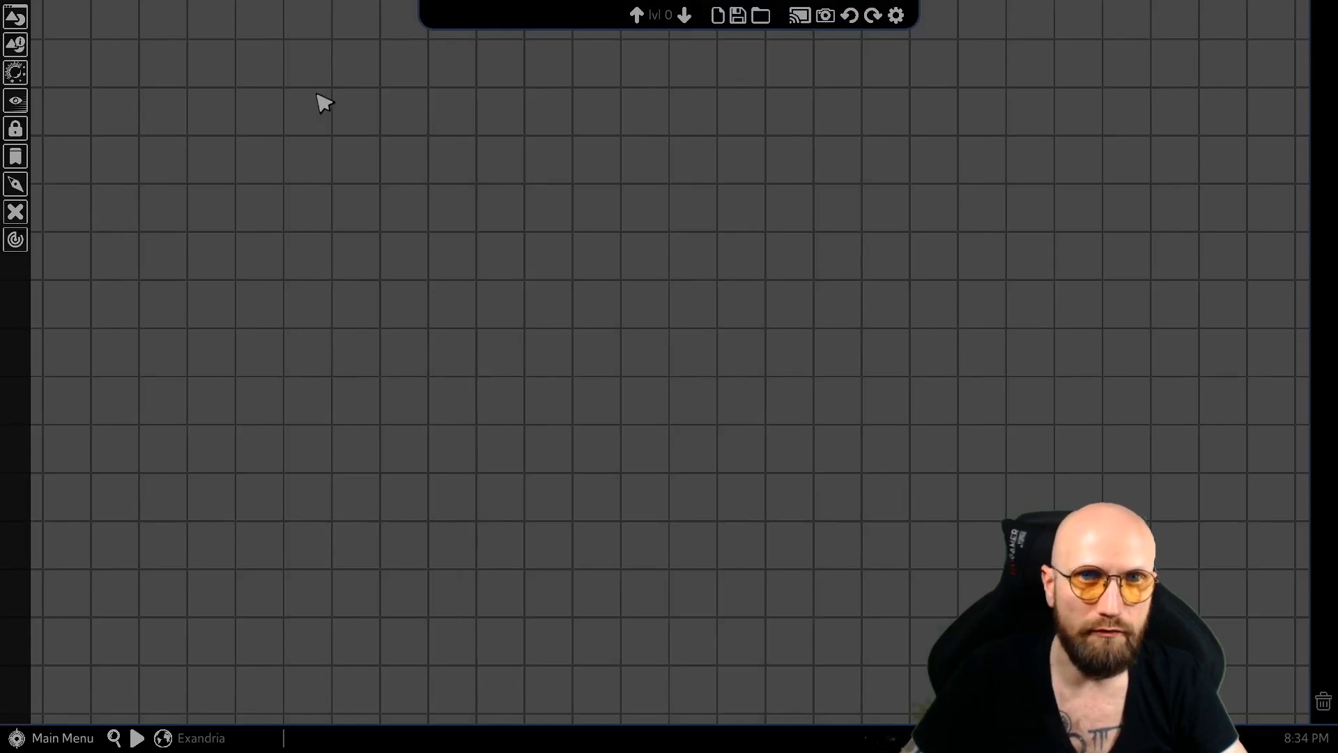
{"action": "left_click", "coordinate": [14, 17]}
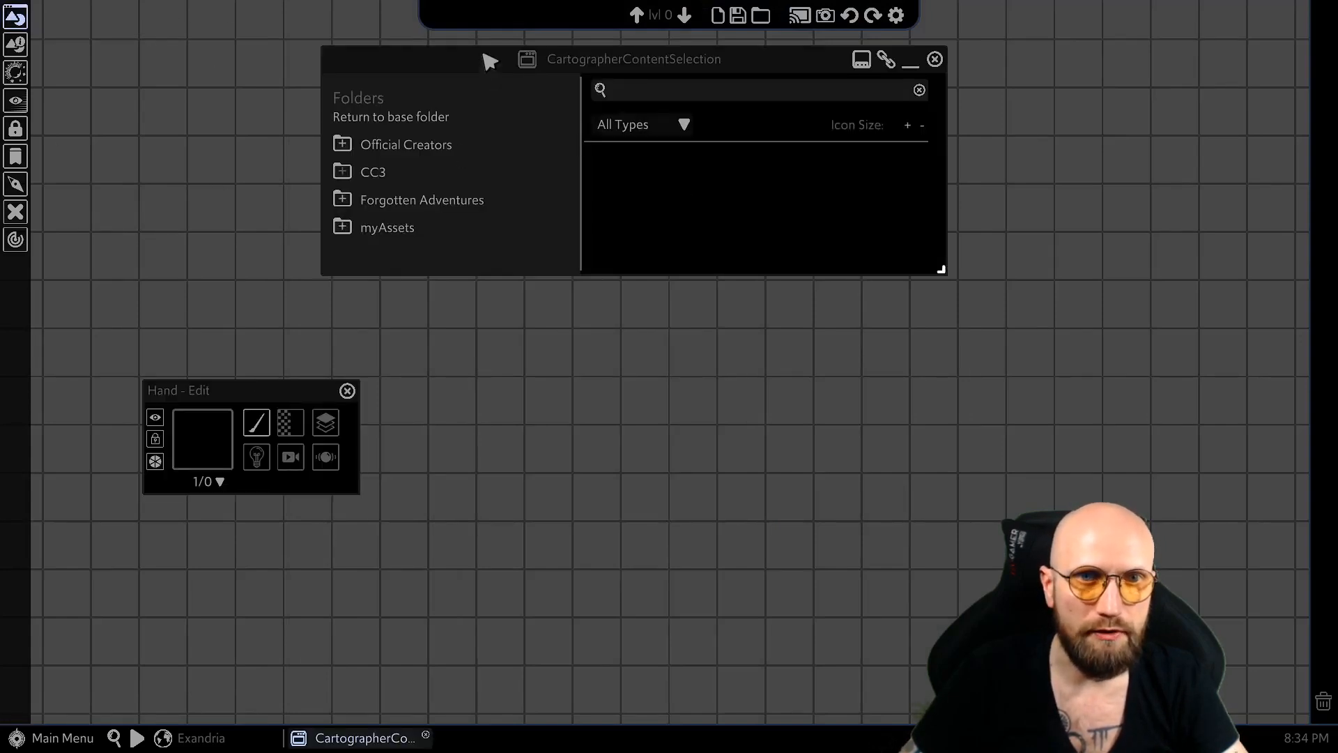
{"action": "left_click_drag", "start_coordinate": [487, 60], "coordinate": [219, 57]}
{"action": "left_click_drag", "start_coordinate": [278, 389], "coordinate": [202, 288]}
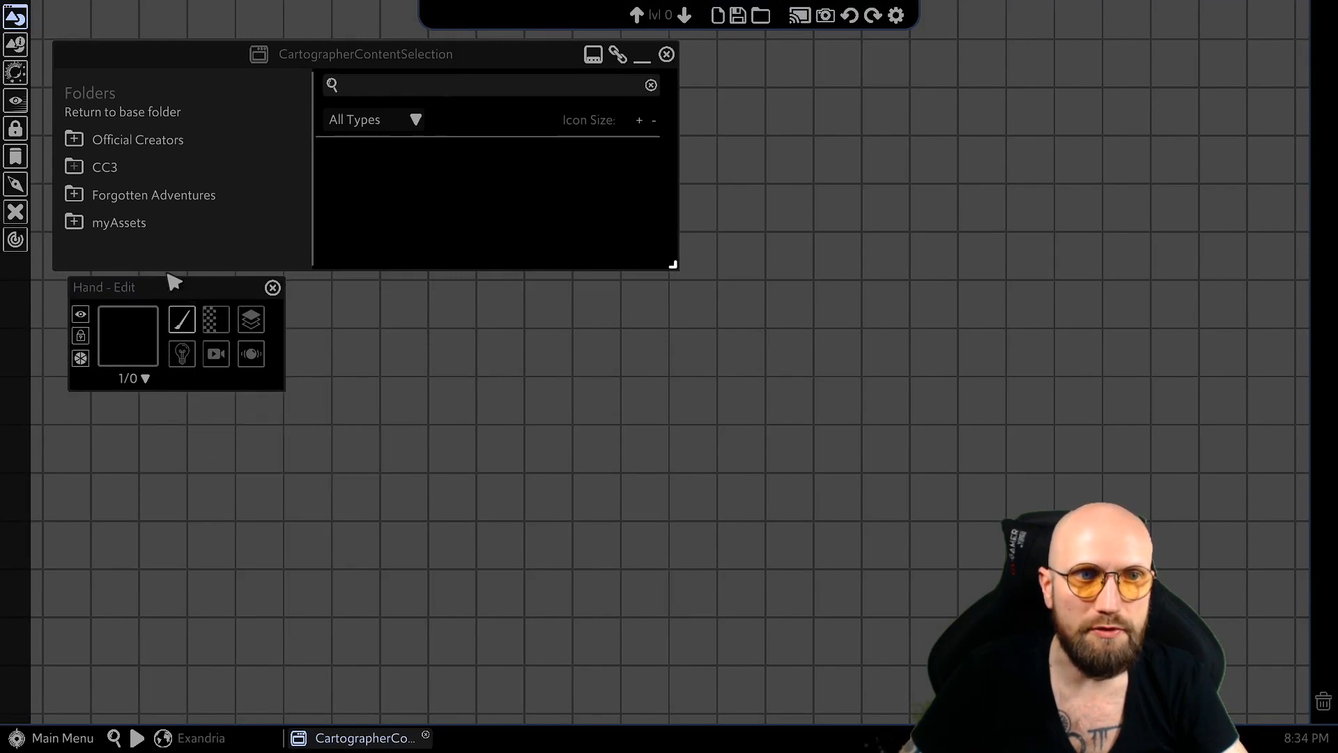
Place the Altar4 object from Official Creators > Arkenforge > Fantasy > Dungeons > Objects on the map grid
{"action": "left_click", "coordinate": [101, 143]}
{"action": "left_click", "coordinate": [150, 166]}
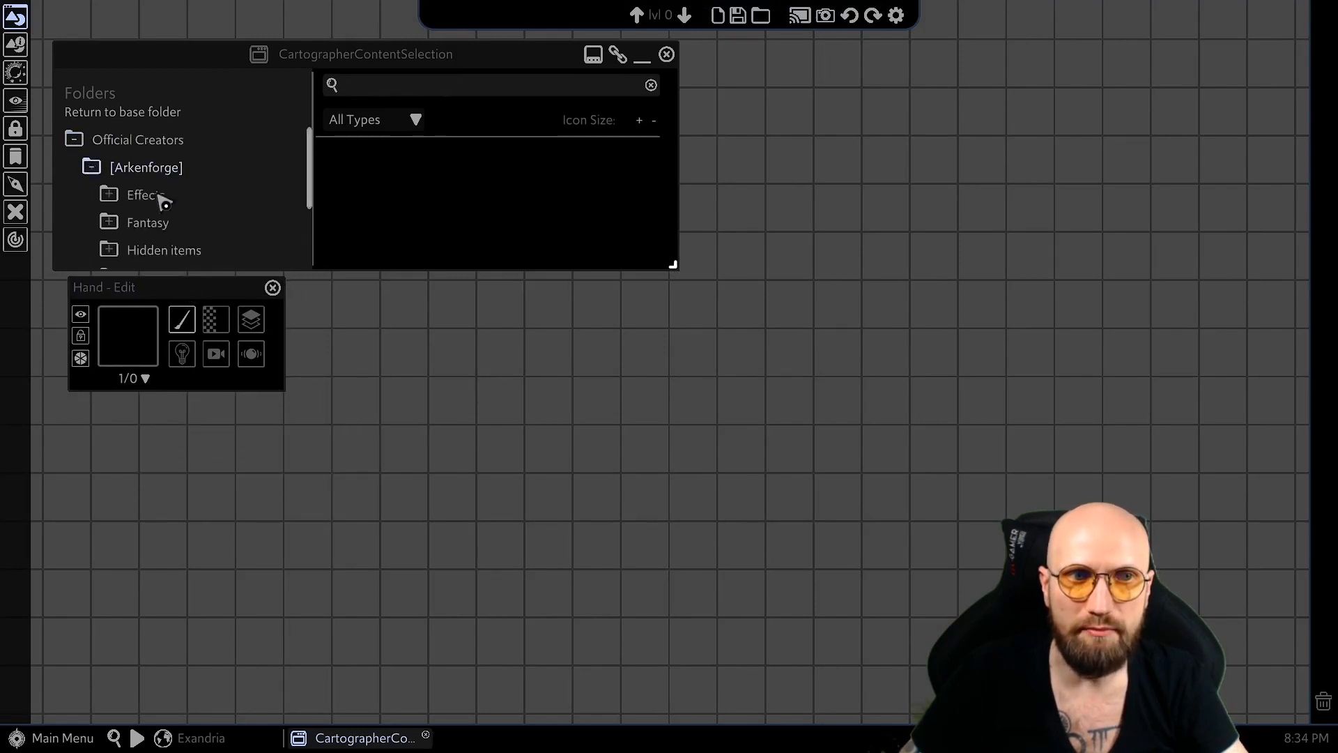
{"action": "left_click", "coordinate": [157, 192]}
{"action": "scroll", "coordinate": [165, 197], "scroll_direction": "down", "scroll_amount": 2}
{"action": "scroll", "coordinate": [165, 201], "scroll_direction": "down", "scroll_amount": 3}
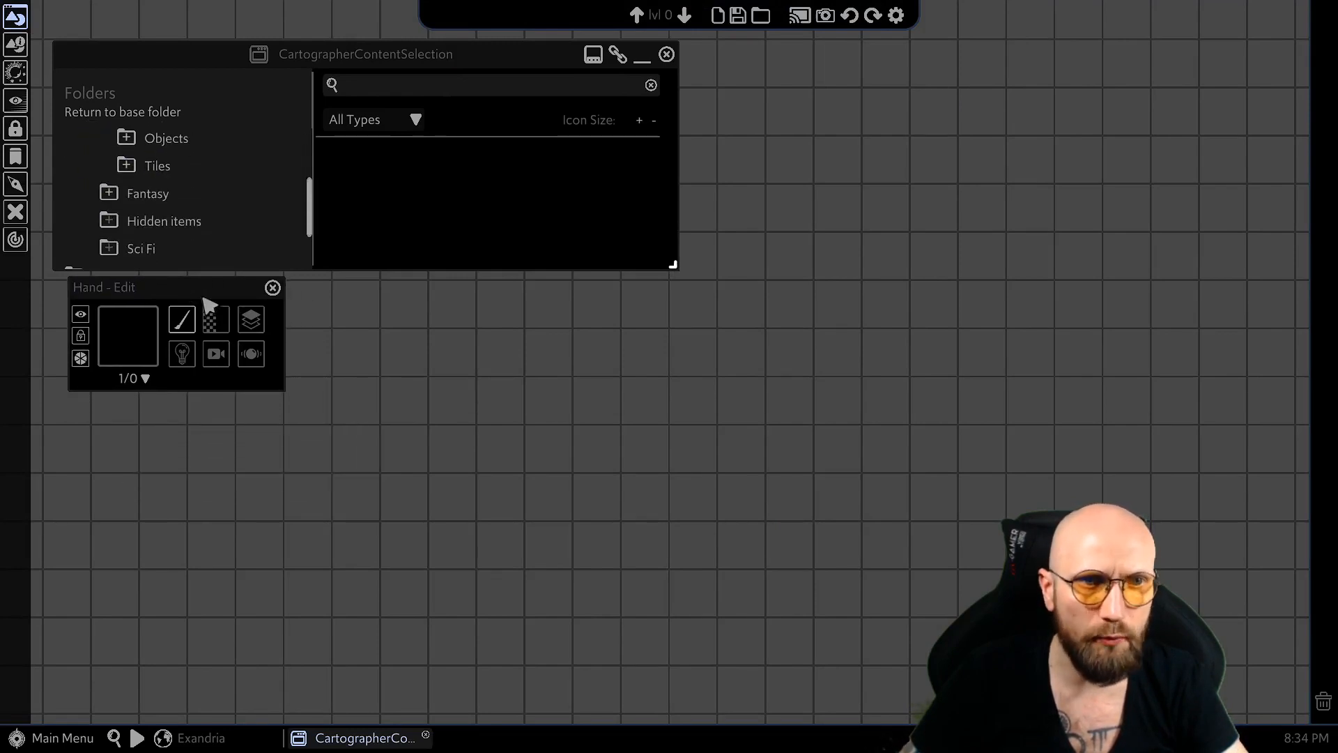
{"action": "left_click", "coordinate": [139, 193]}
{"action": "scroll", "coordinate": [160, 219], "scroll_direction": "down", "scroll_amount": 3}
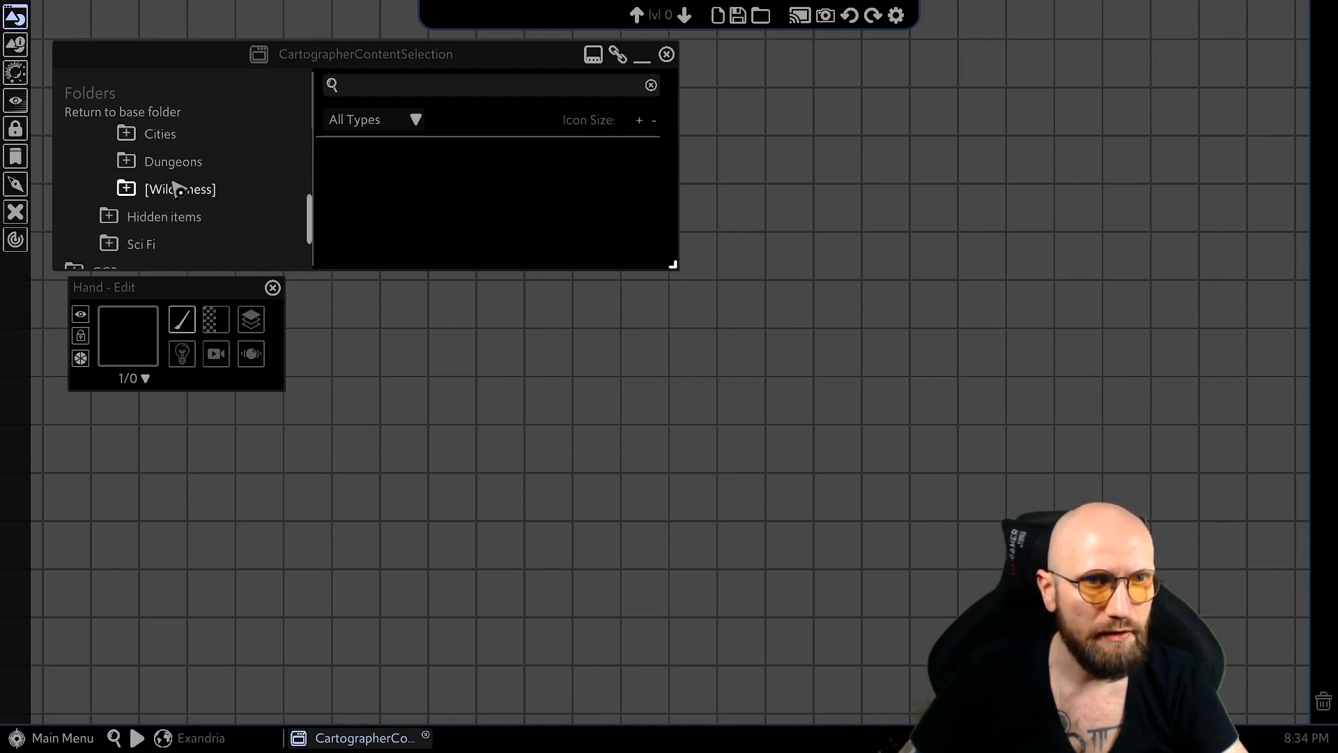
{"action": "left_click", "coordinate": [178, 161]}
{"action": "left_click", "coordinate": [206, 237]}
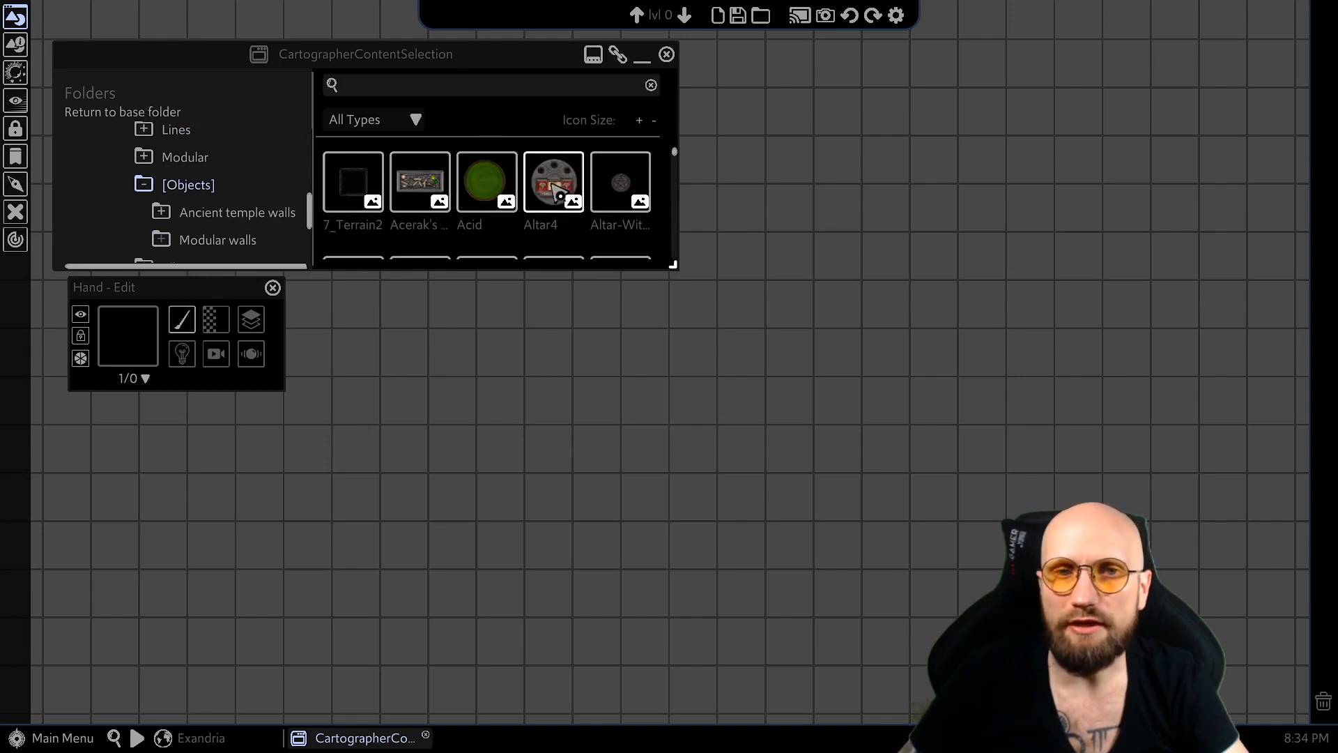
{"action": "left_click", "coordinate": [557, 191]}
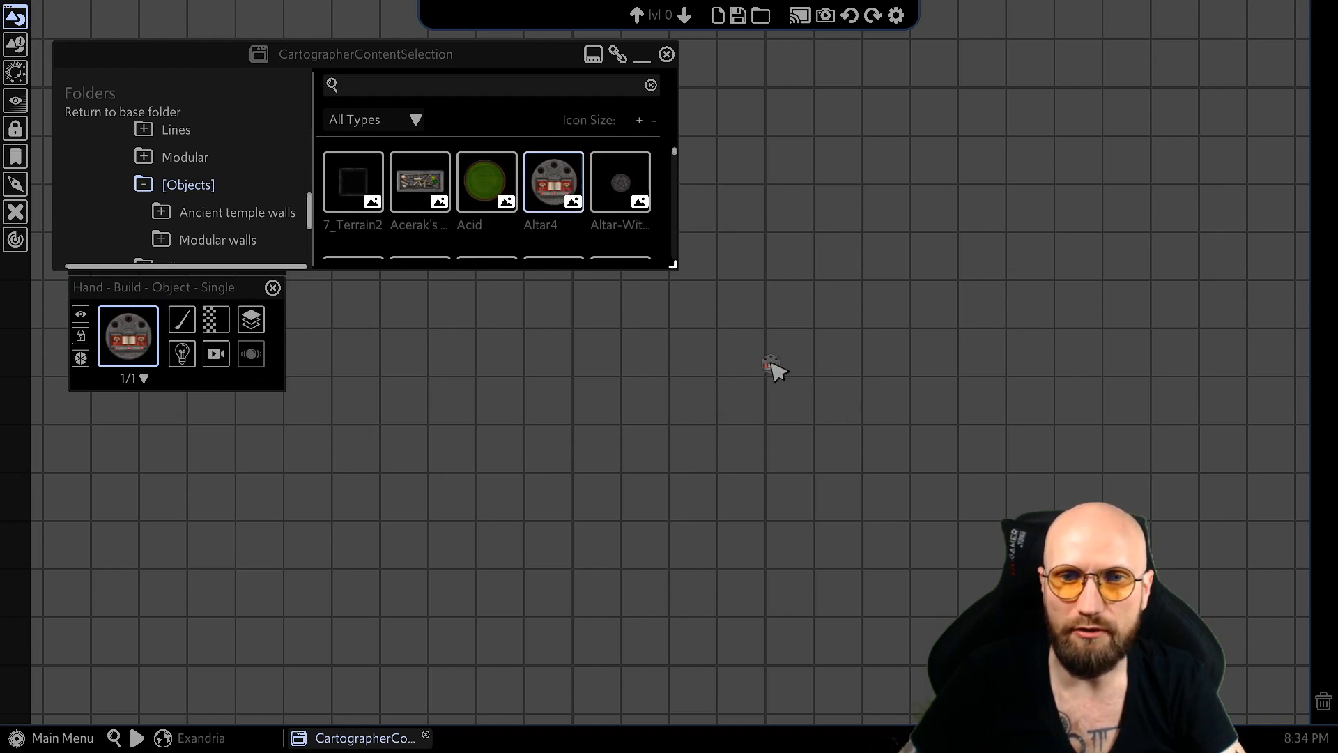
{"action": "left_click", "coordinate": [773, 370]}
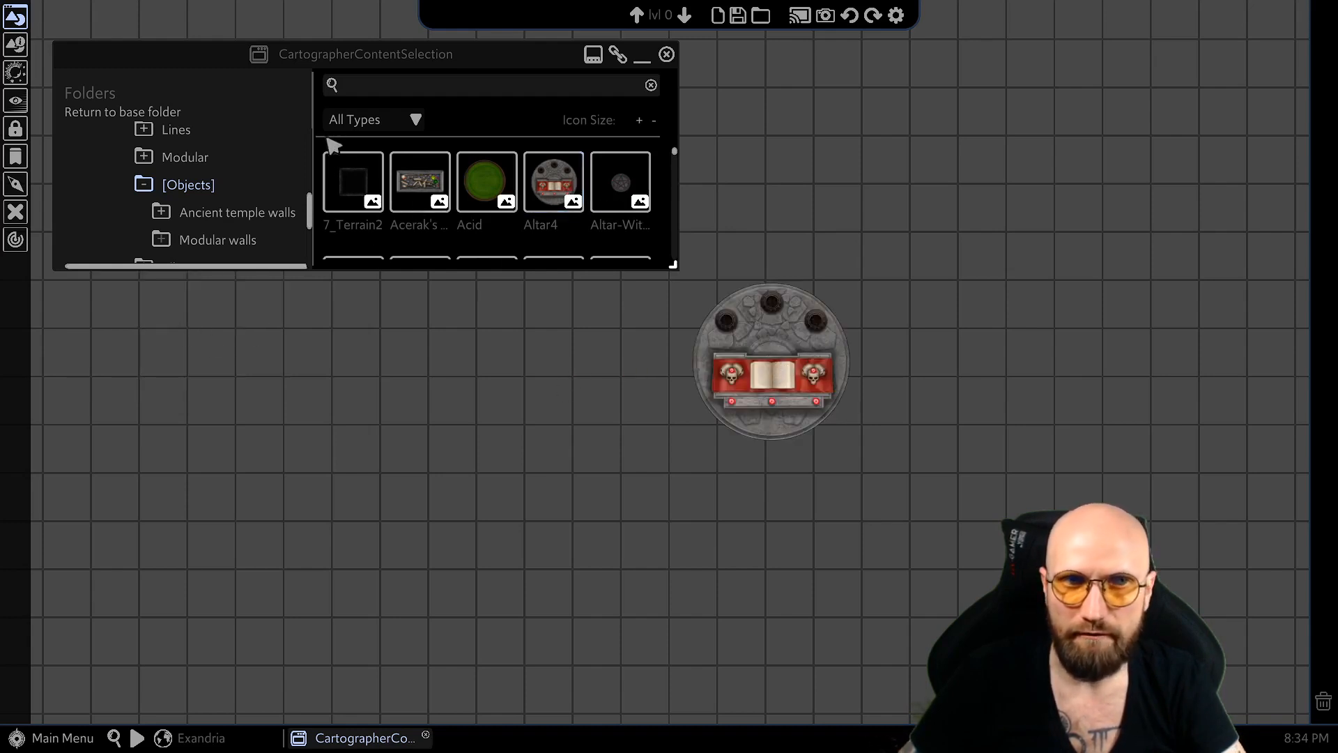
Browse the myAssets library and open its Organic folder to find the skullseamless texture
{"action": "scroll", "coordinate": [307, 232], "scroll_direction": "down", "scroll_amount": 5}
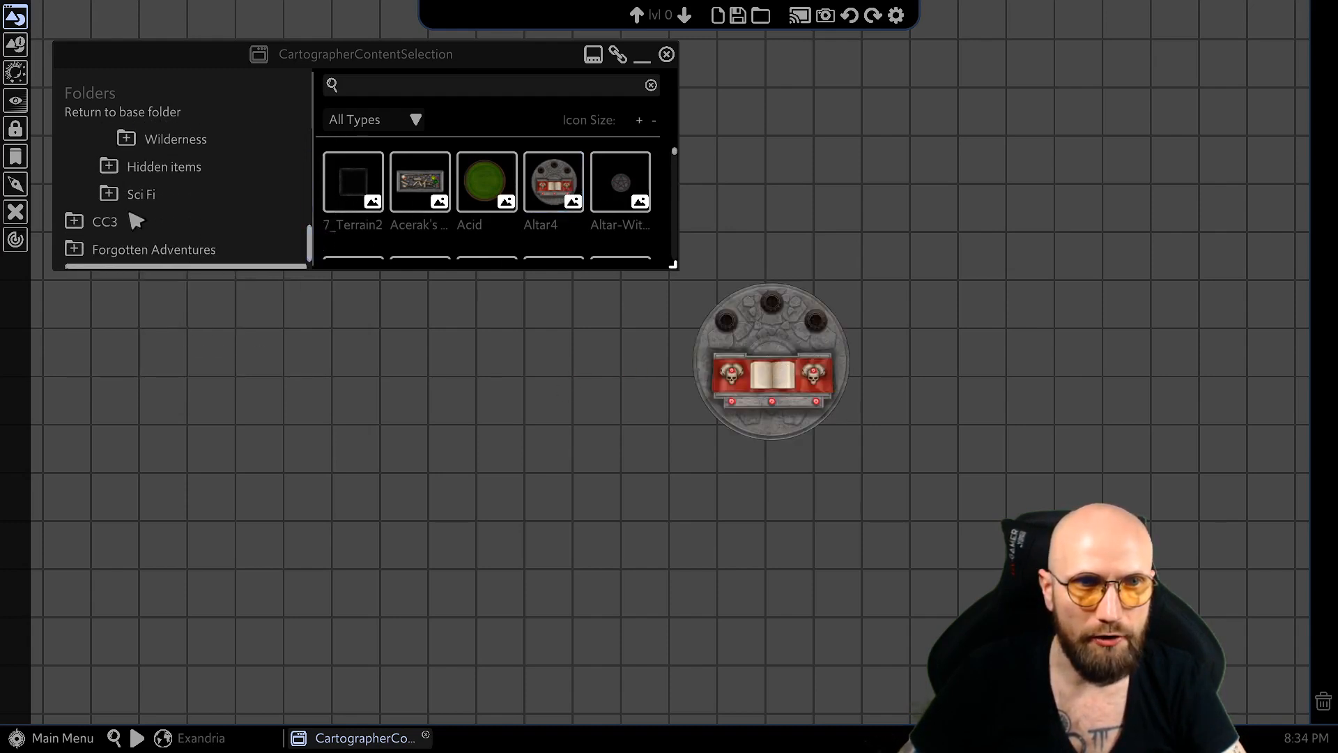
{"action": "left_click", "coordinate": [140, 236]}
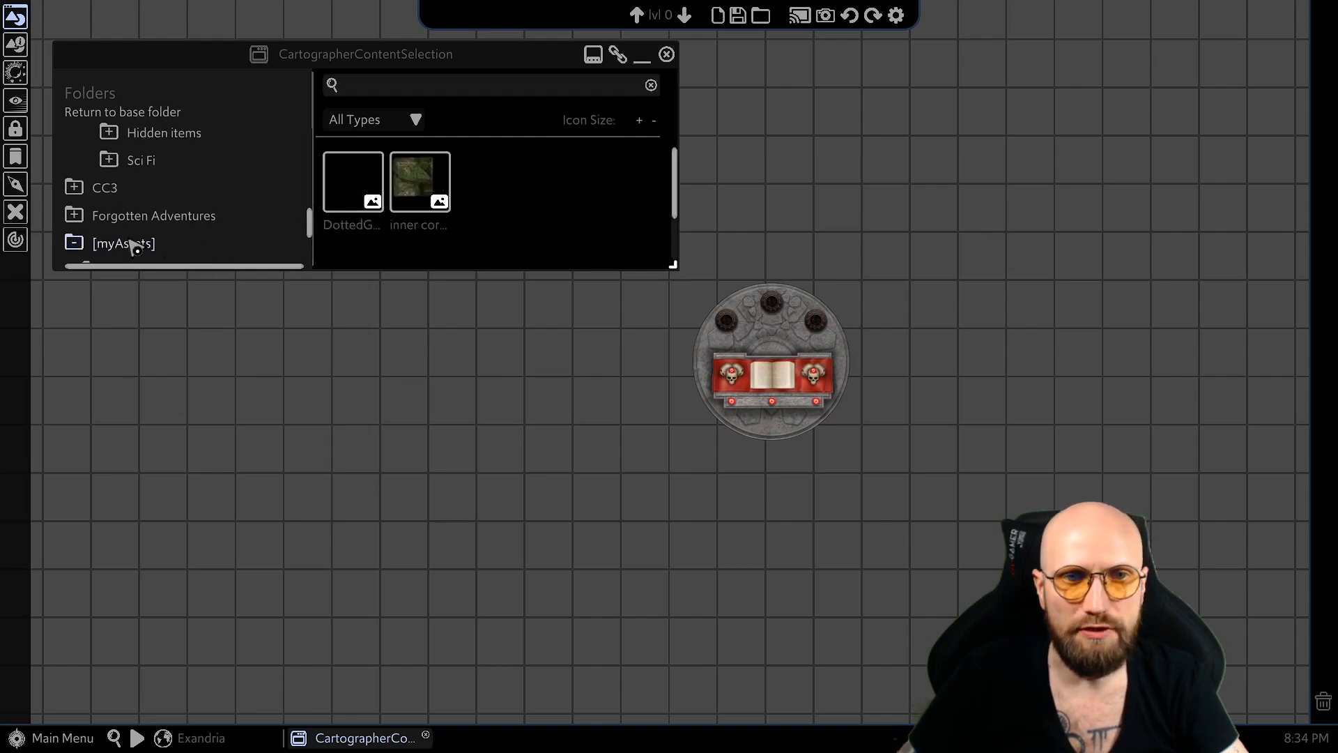
{"action": "scroll", "coordinate": [212, 230], "scroll_direction": "down", "scroll_amount": 4}
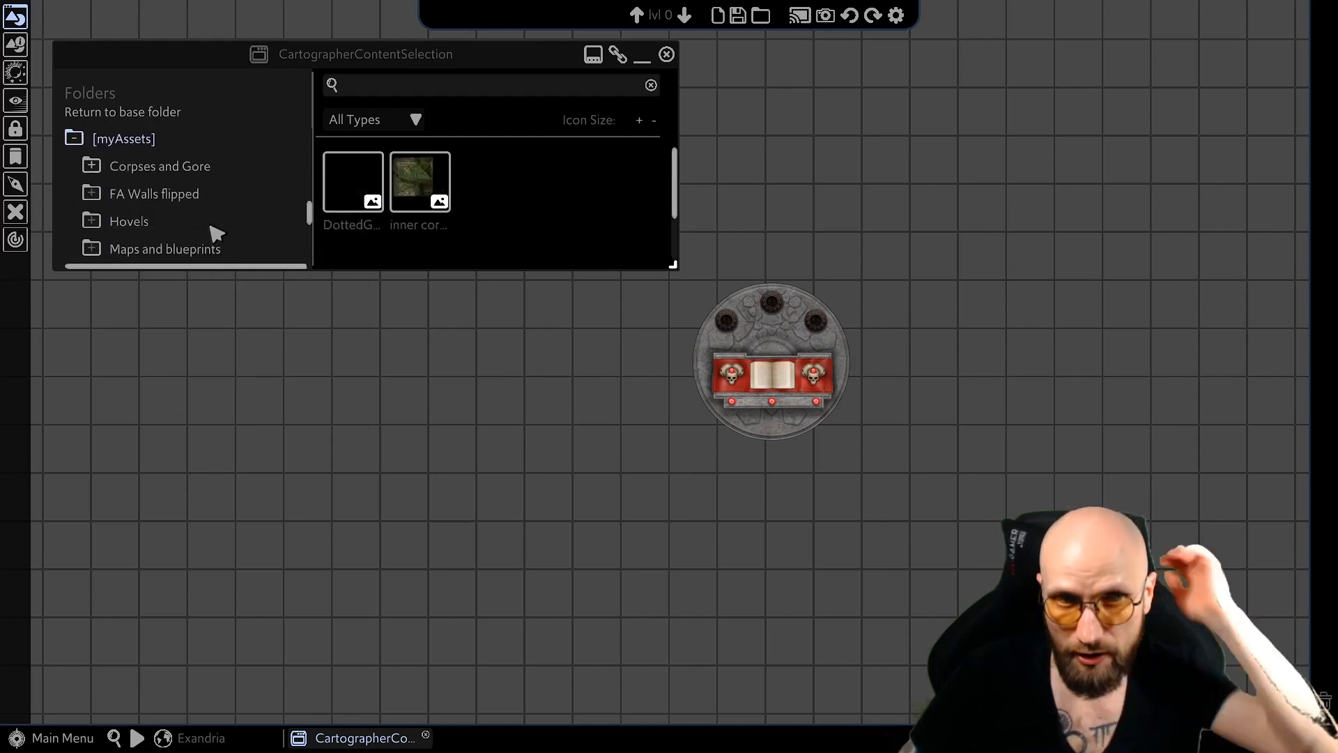
{"action": "scroll", "coordinate": [216, 230], "scroll_direction": "down", "scroll_amount": 2}
{"action": "scroll", "coordinate": [202, 216], "scroll_direction": "down", "scroll_amount": 2}
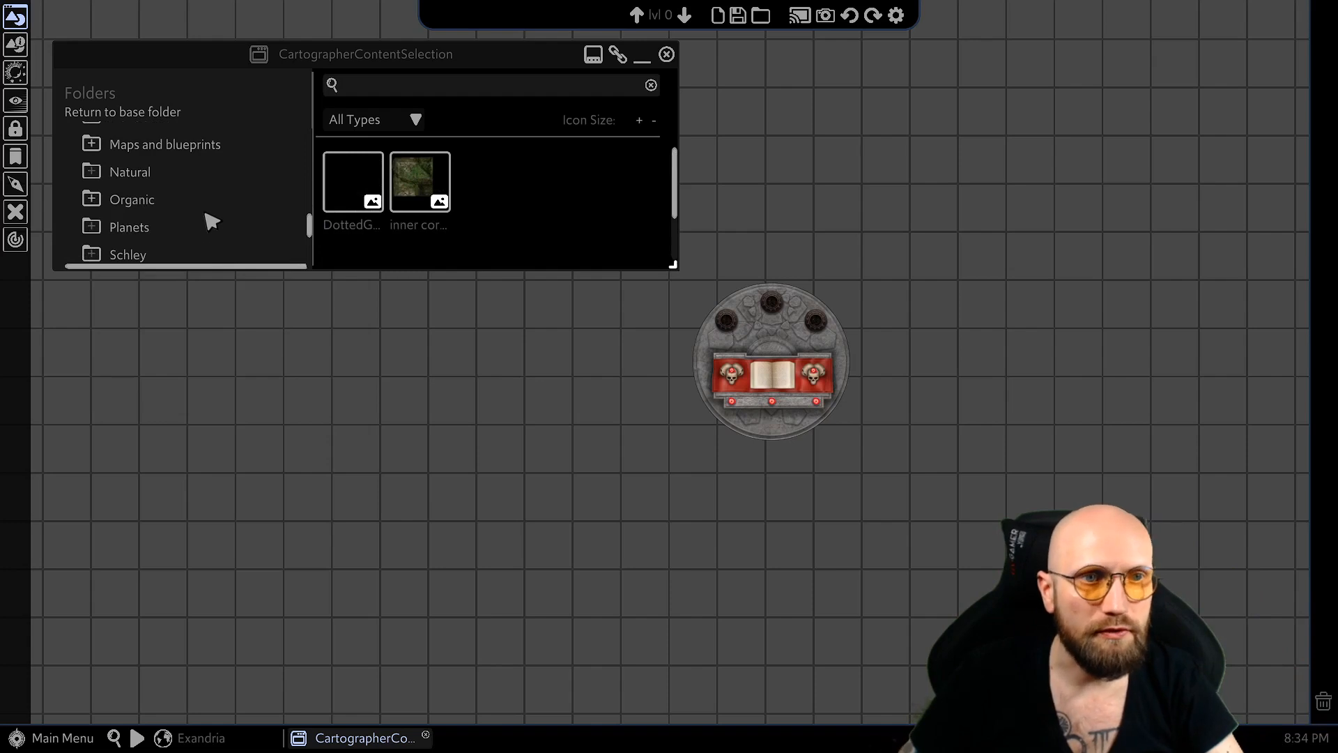
{"action": "scroll", "coordinate": [205, 213], "scroll_direction": "down", "scroll_amount": 5}
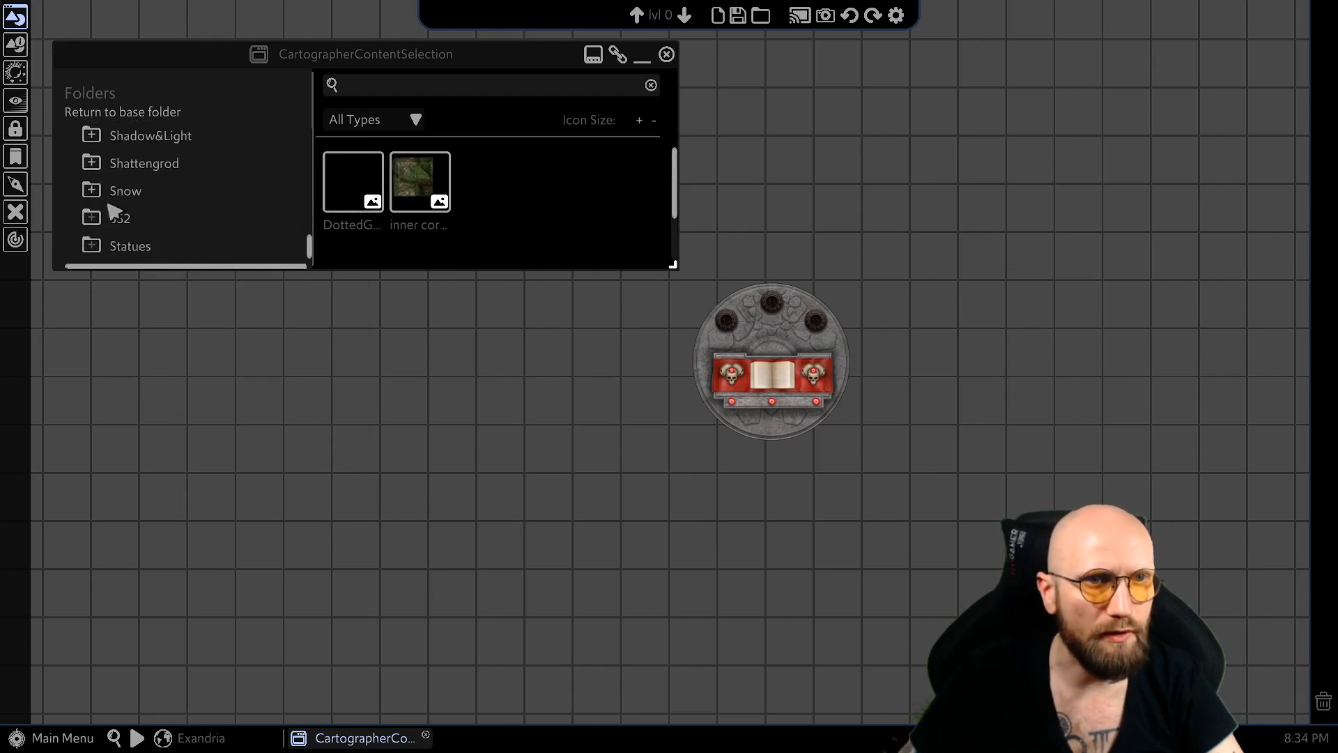
{"action": "scroll", "coordinate": [143, 184], "scroll_direction": "up", "scroll_amount": 9}
{"action": "scroll", "coordinate": [213, 209], "scroll_direction": "down", "scroll_amount": 3}
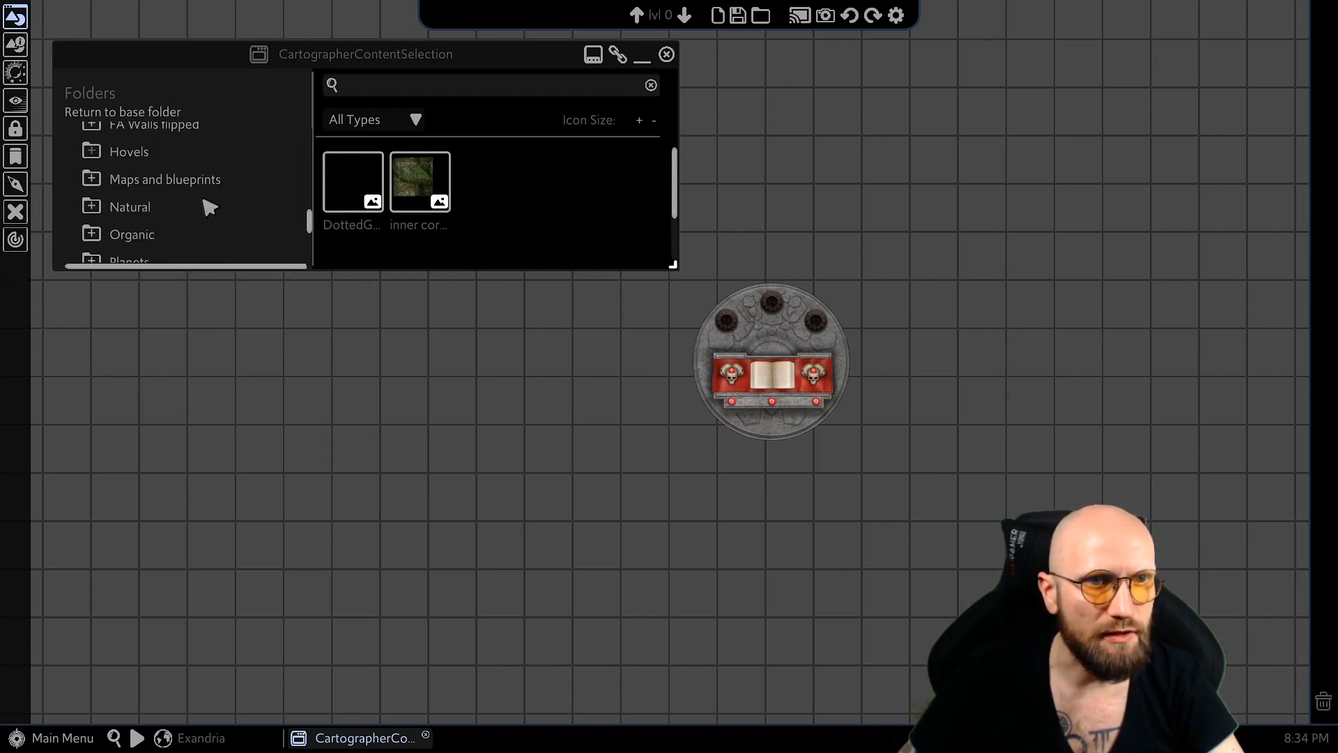
{"action": "scroll", "coordinate": [209, 207], "scroll_direction": "down", "scroll_amount": 2}
{"action": "left_click", "coordinate": [140, 182]}
{"action": "scroll", "coordinate": [209, 182], "scroll_direction": "down", "scroll_amount": 1}
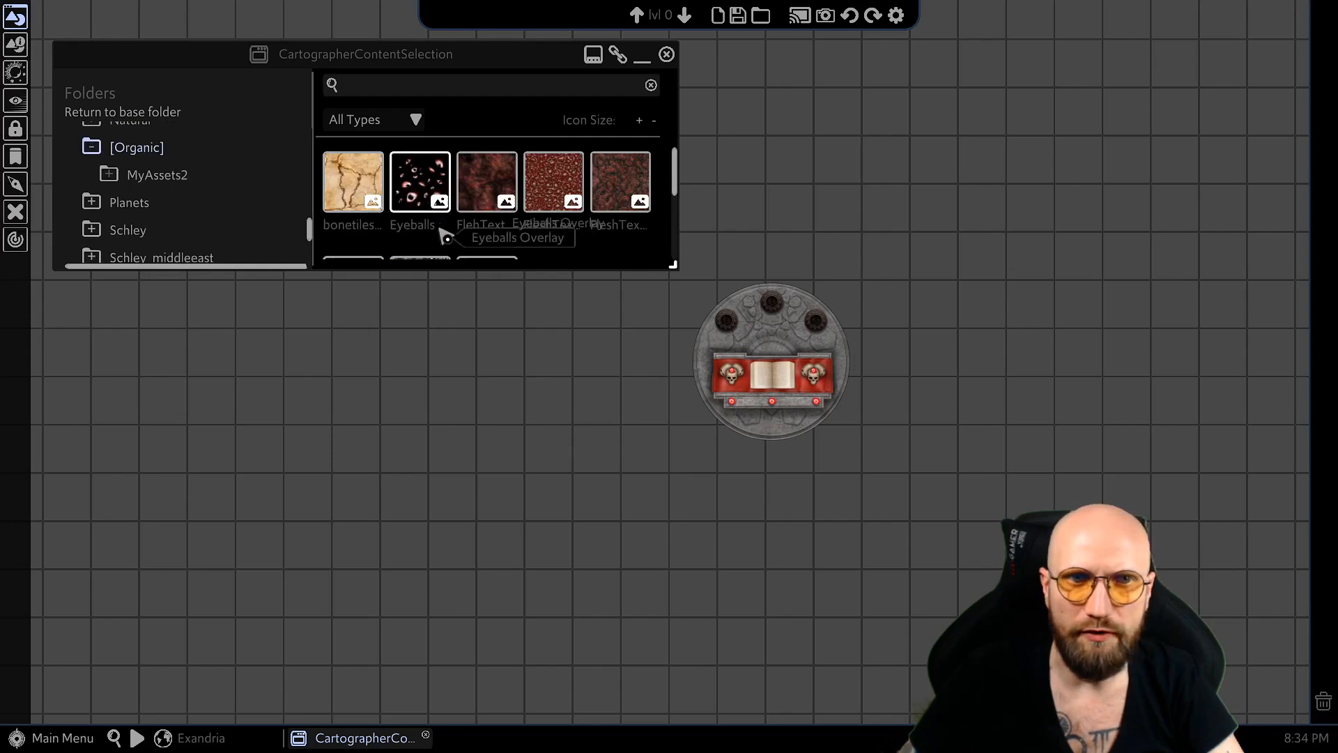
{"action": "scroll", "coordinate": [630, 230], "scroll_direction": "down", "scroll_amount": 3}
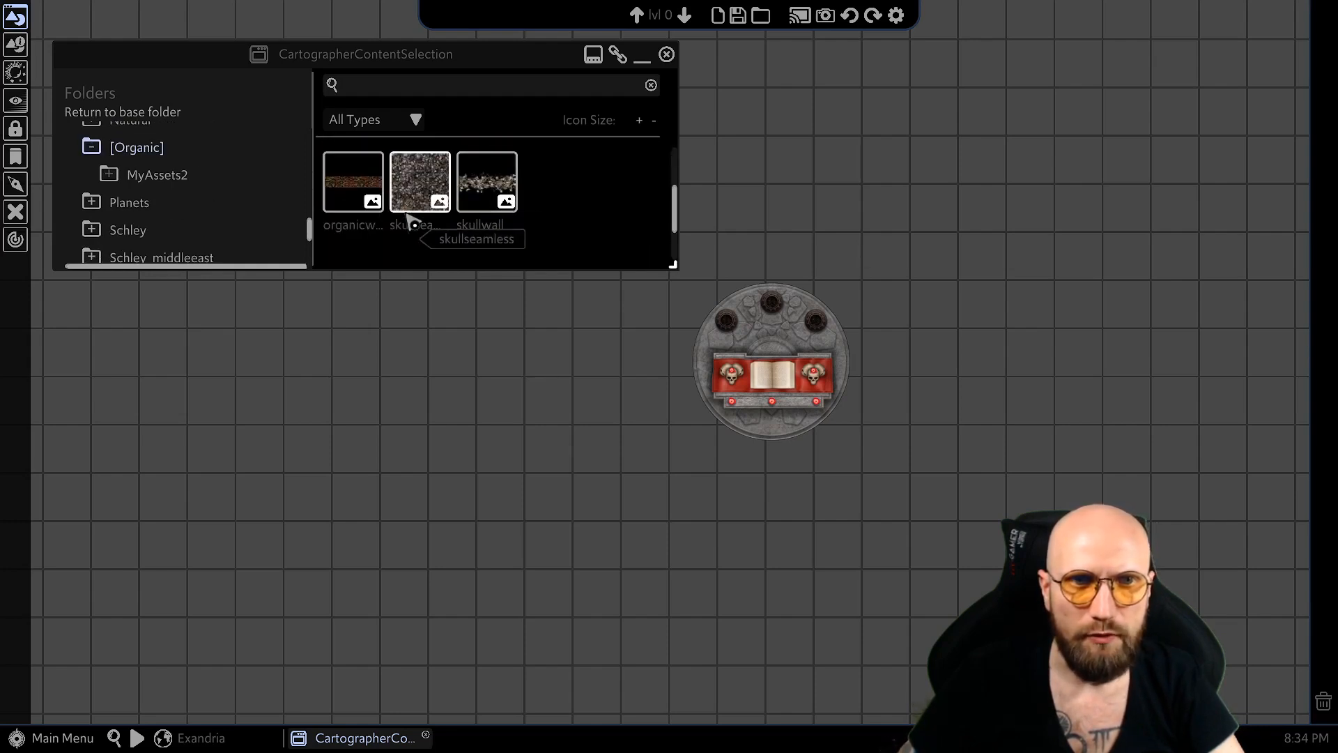
Place skullseamless on the map as a single object away from the altar and reposition it on the grid
{"action": "left_click", "coordinate": [417, 192]}
{"action": "left_click_drag", "start_coordinate": [457, 411], "coordinate": [582, 390]}
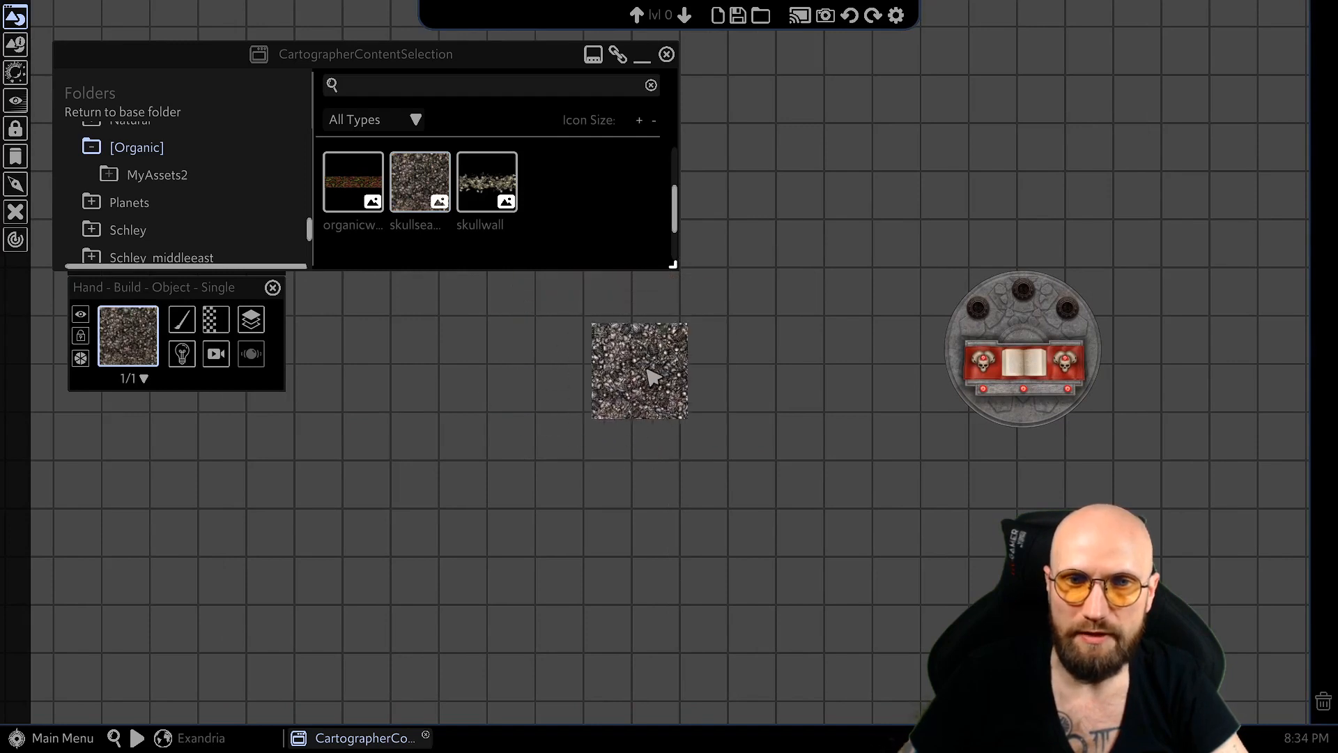
{"action": "left_click", "coordinate": [628, 400]}
{"action": "right_click", "coordinate": [688, 345]}
{"action": "left_click", "coordinate": [640, 397]}
{"action": "left_click_drag", "start_coordinate": [614, 395], "coordinate": [623, 409]}
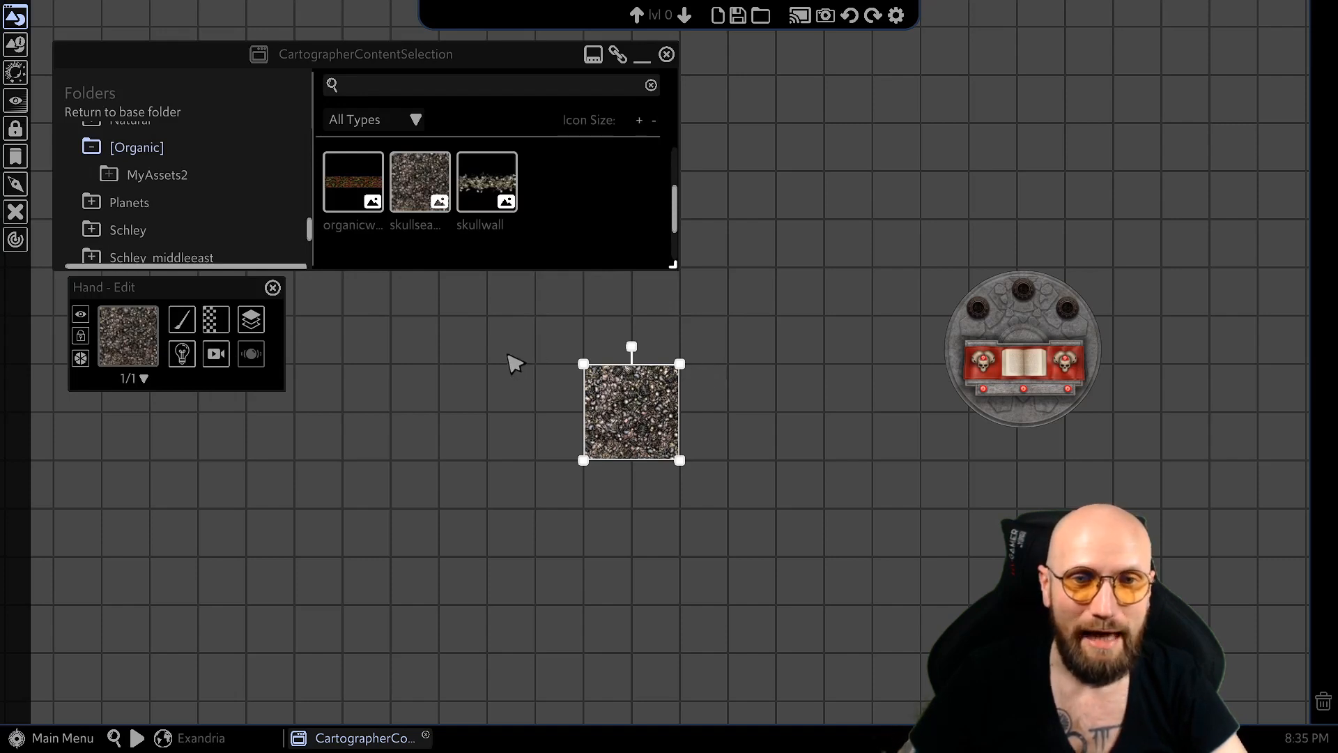
{"action": "left_click", "coordinate": [514, 363]}
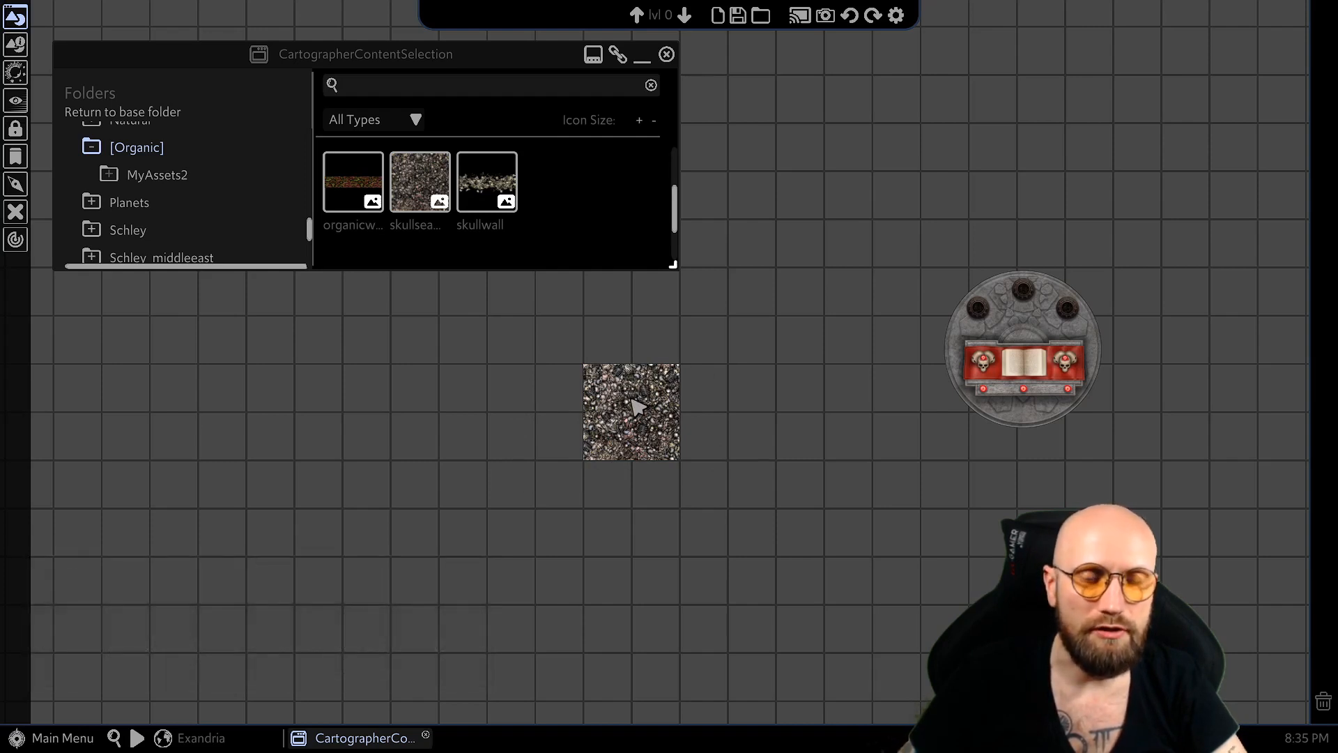
Paste two copies of the skull texture object and line them up beside the original in a row
{"action": "left_click", "coordinate": [629, 422]}
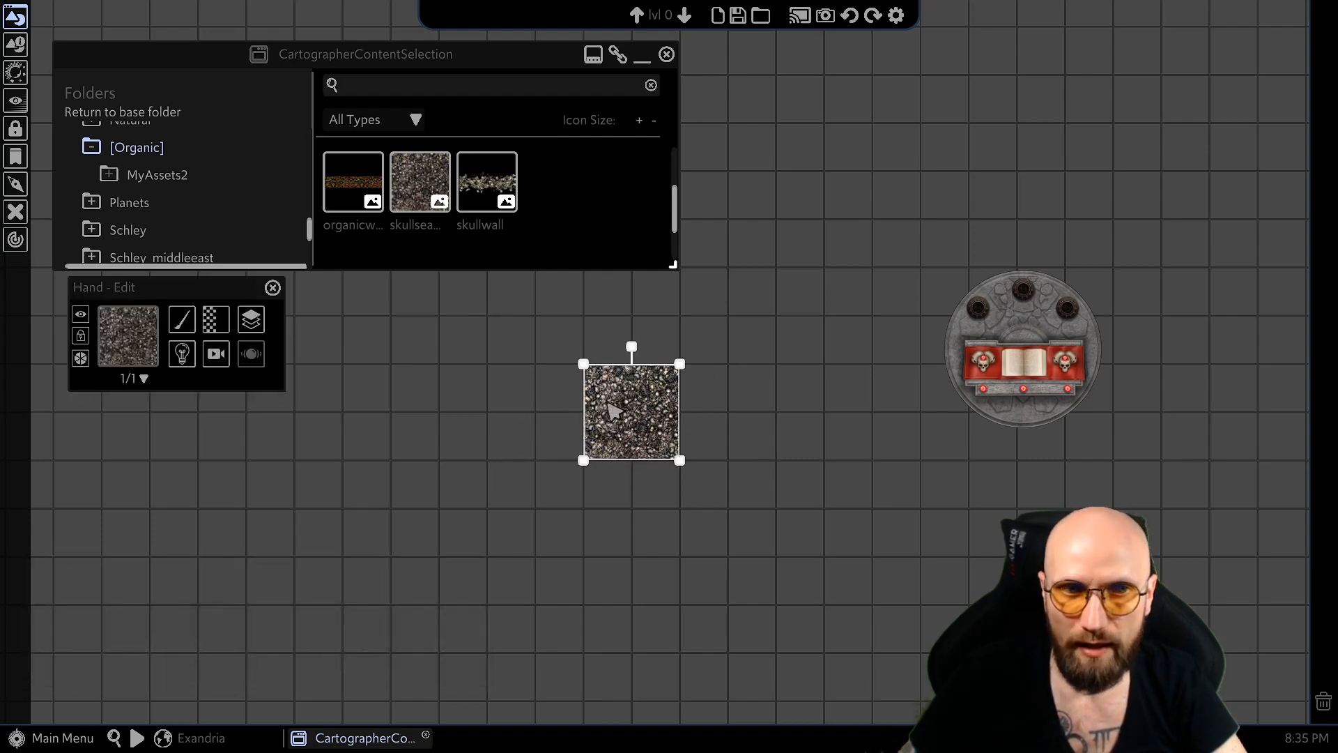
{"action": "left_click_drag", "start_coordinate": [639, 401], "coordinate": [704, 383]}
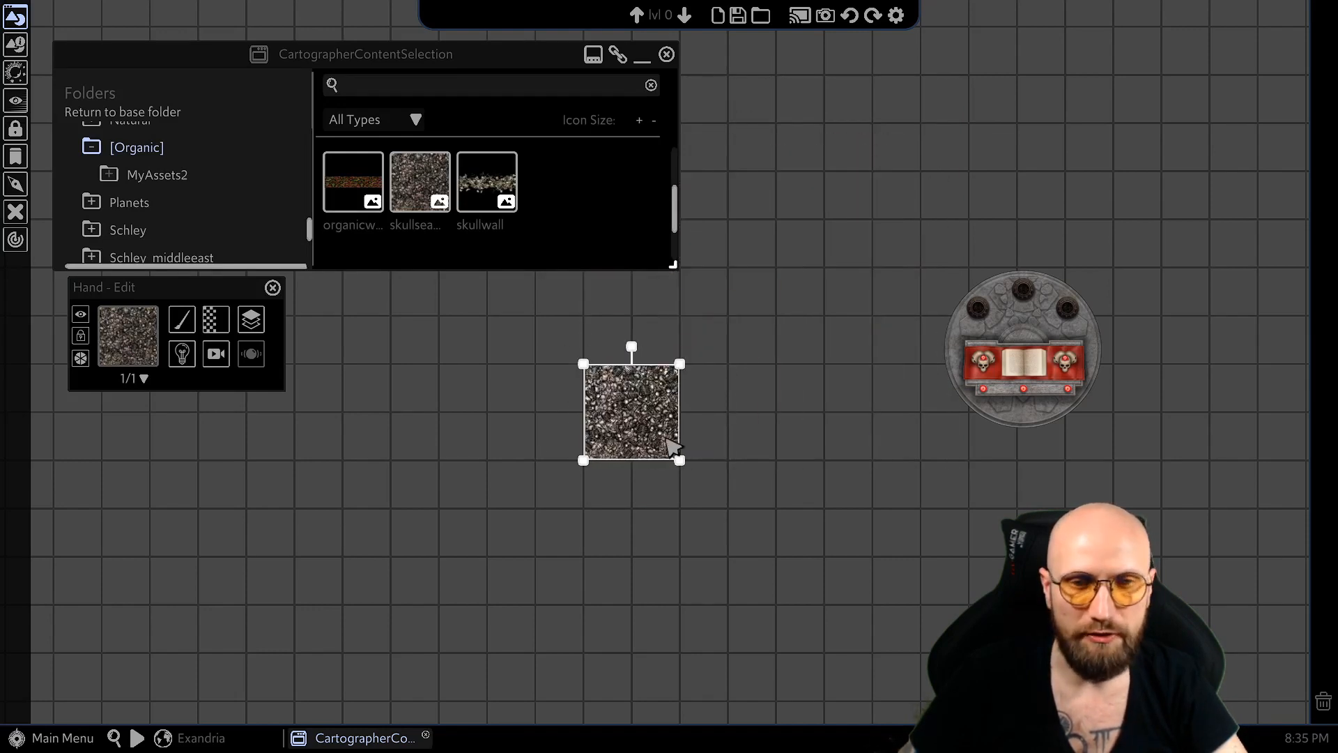
{"action": "key", "text": "ctrl+v"}
{"action": "left_click_drag", "start_coordinate": [718, 447], "coordinate": [738, 408]}
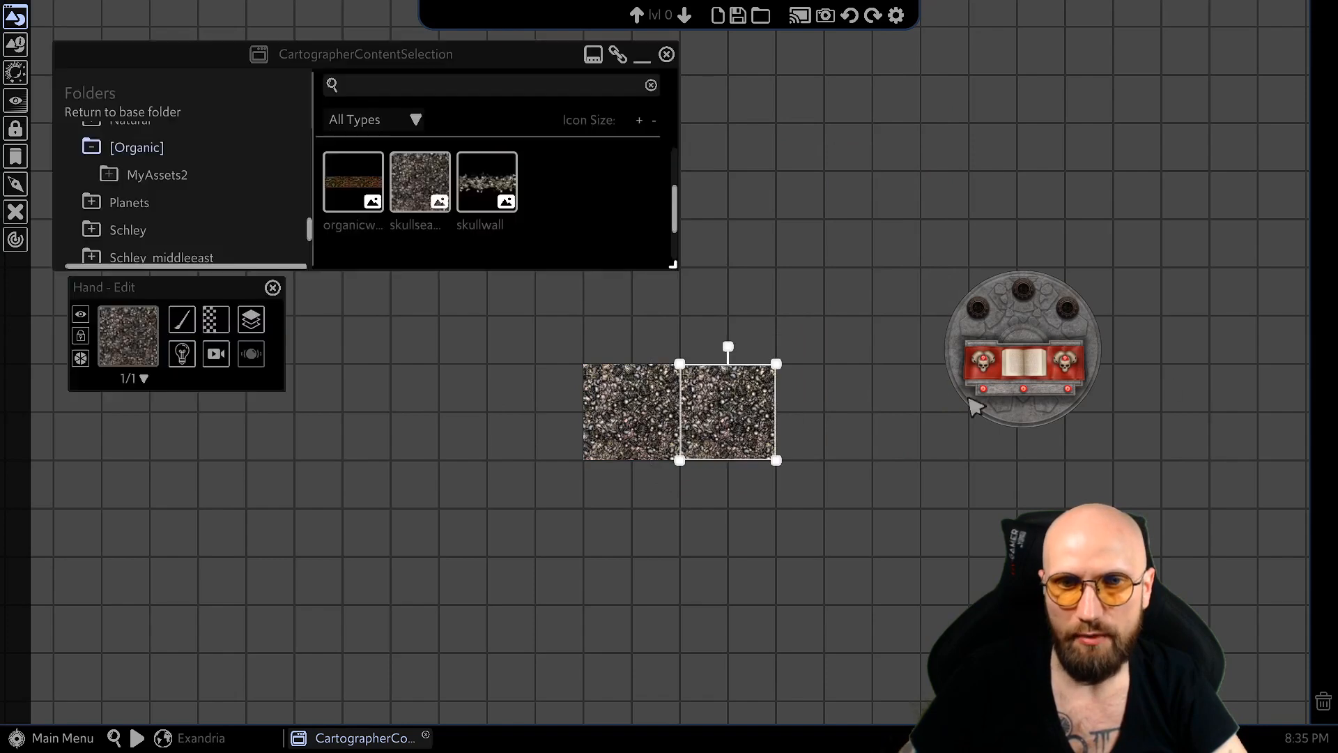
{"action": "key", "text": "ctrl+v"}
{"action": "left_click_drag", "start_coordinate": [896, 364], "coordinate": [806, 410]}
Select the whole row of skull texture objects and delete it
{"action": "left_click", "coordinate": [820, 332]}
{"action": "left_click_drag", "start_coordinate": [899, 310], "coordinate": [480, 578]}
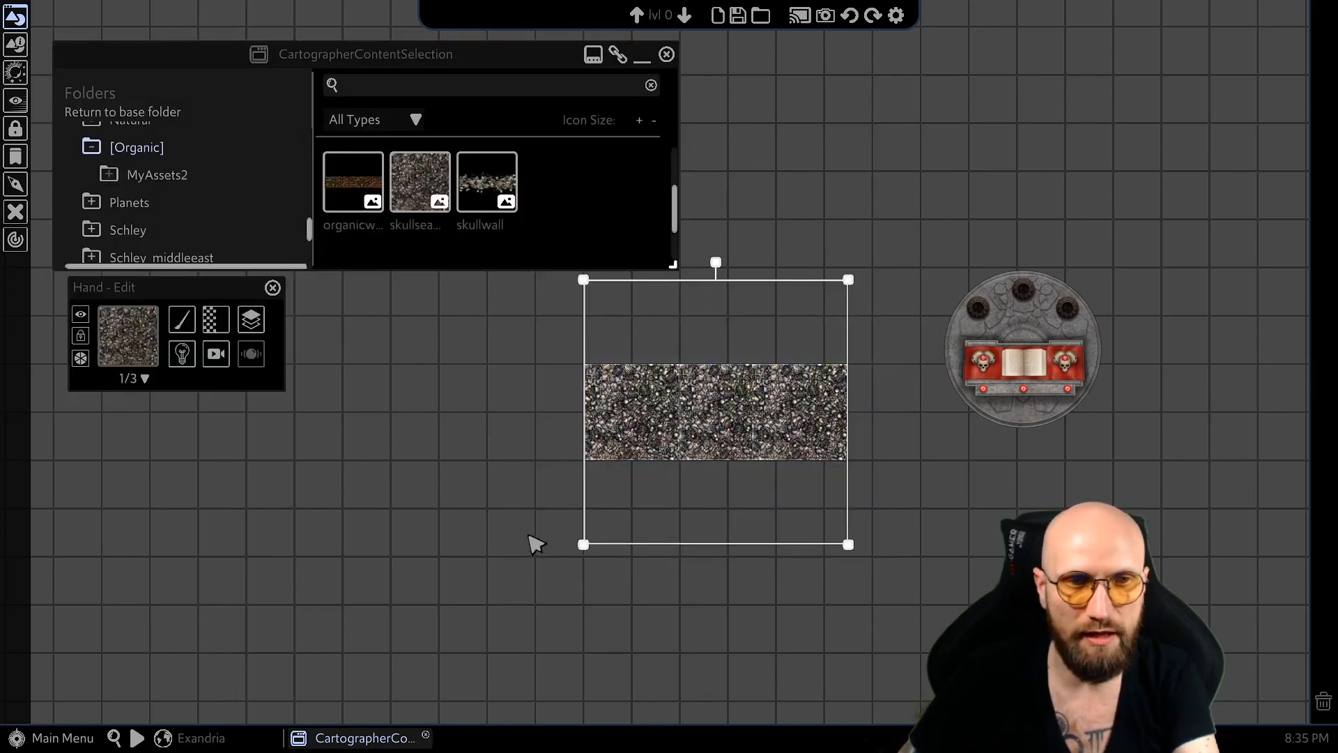
{"action": "key", "text": "Delete"}
Switch skullseamless to the Tiled > Tile placement mode and place one grid square of it on the map
{"action": "left_click", "coordinate": [420, 182]}
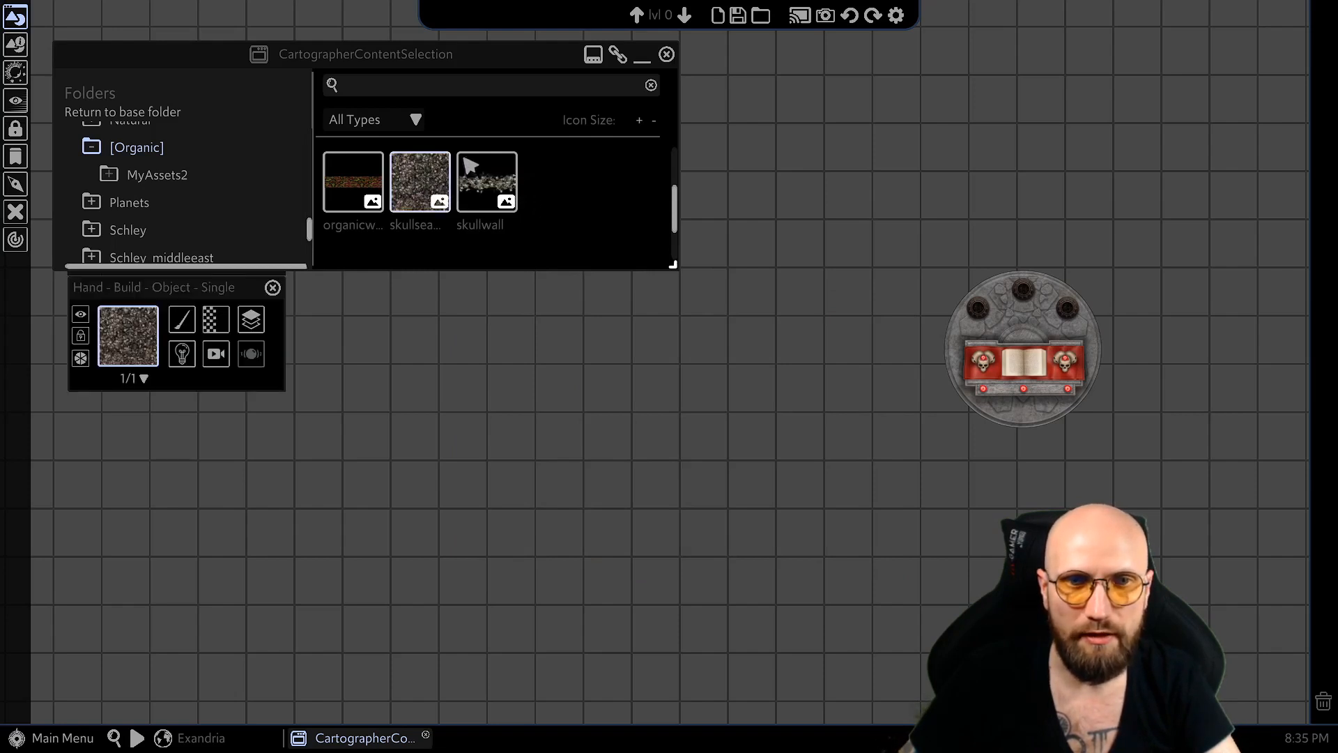
{"action": "left_click", "coordinate": [184, 322]}
{"action": "mouse_move", "coordinate": [209, 357]}
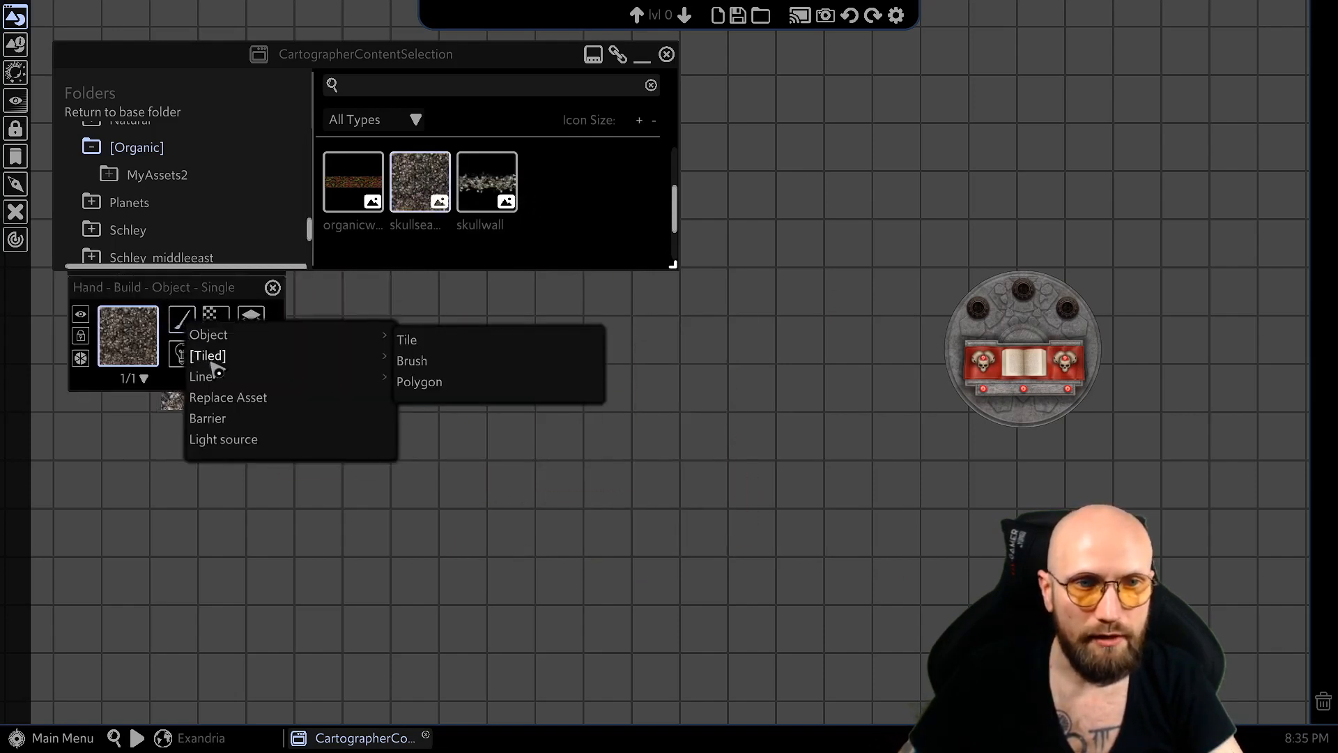
{"action": "left_click", "coordinate": [438, 342]}
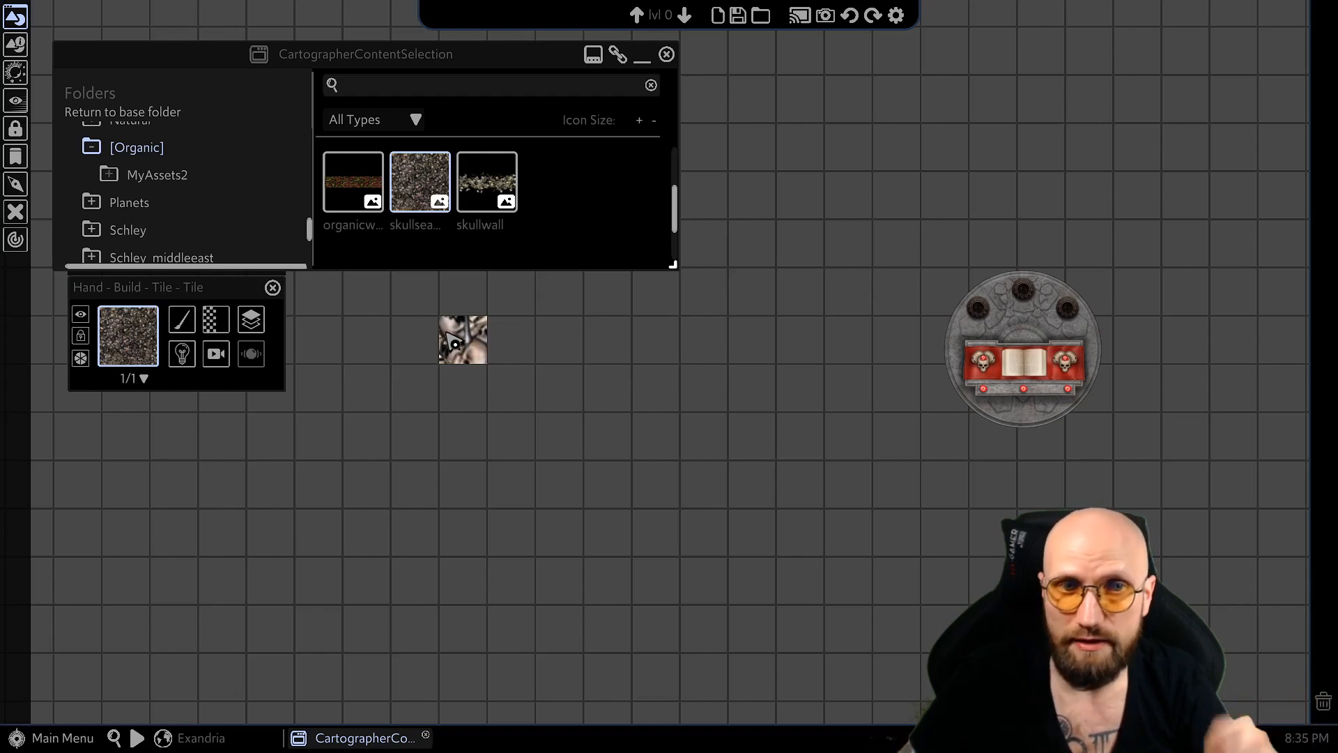
{"action": "left_click", "coordinate": [446, 332]}
{"action": "right_click", "coordinate": [480, 356]}
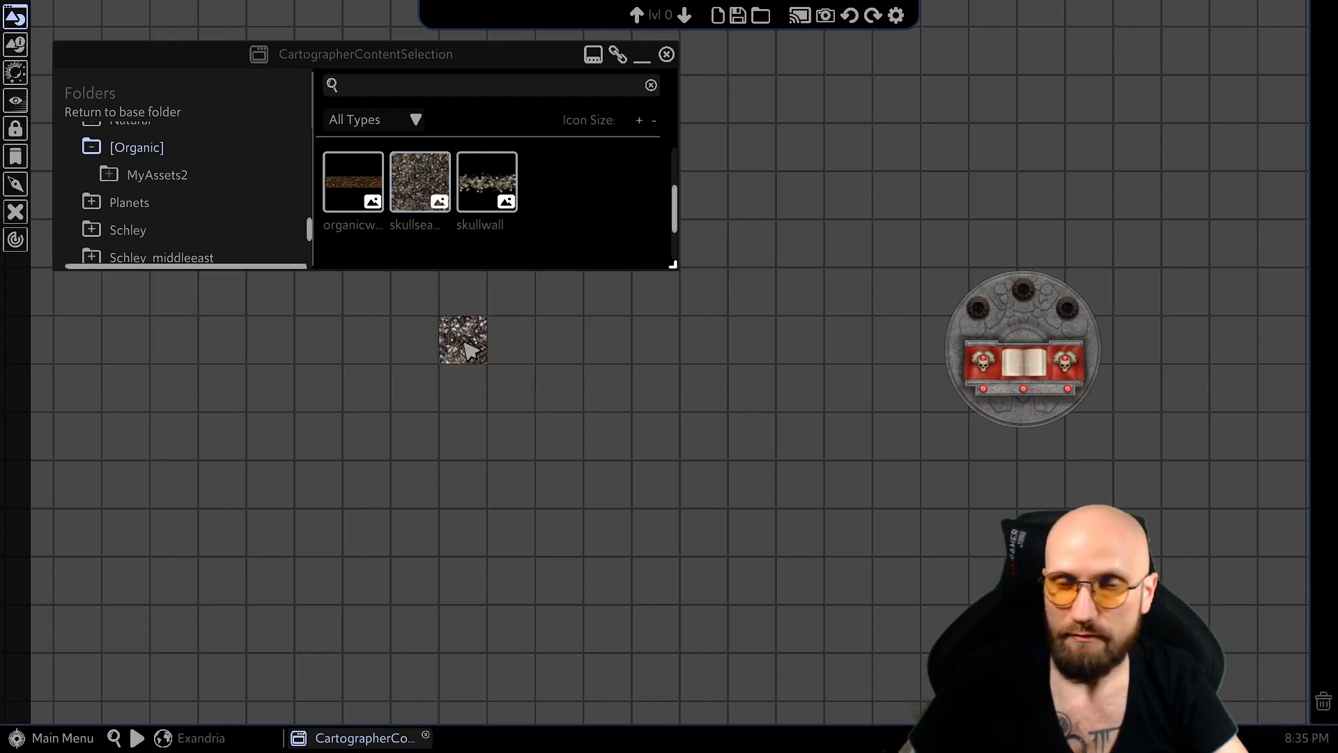
Set the placed skull tile's mode as the default placement for this asset
{"action": "right_click", "coordinate": [468, 347]}
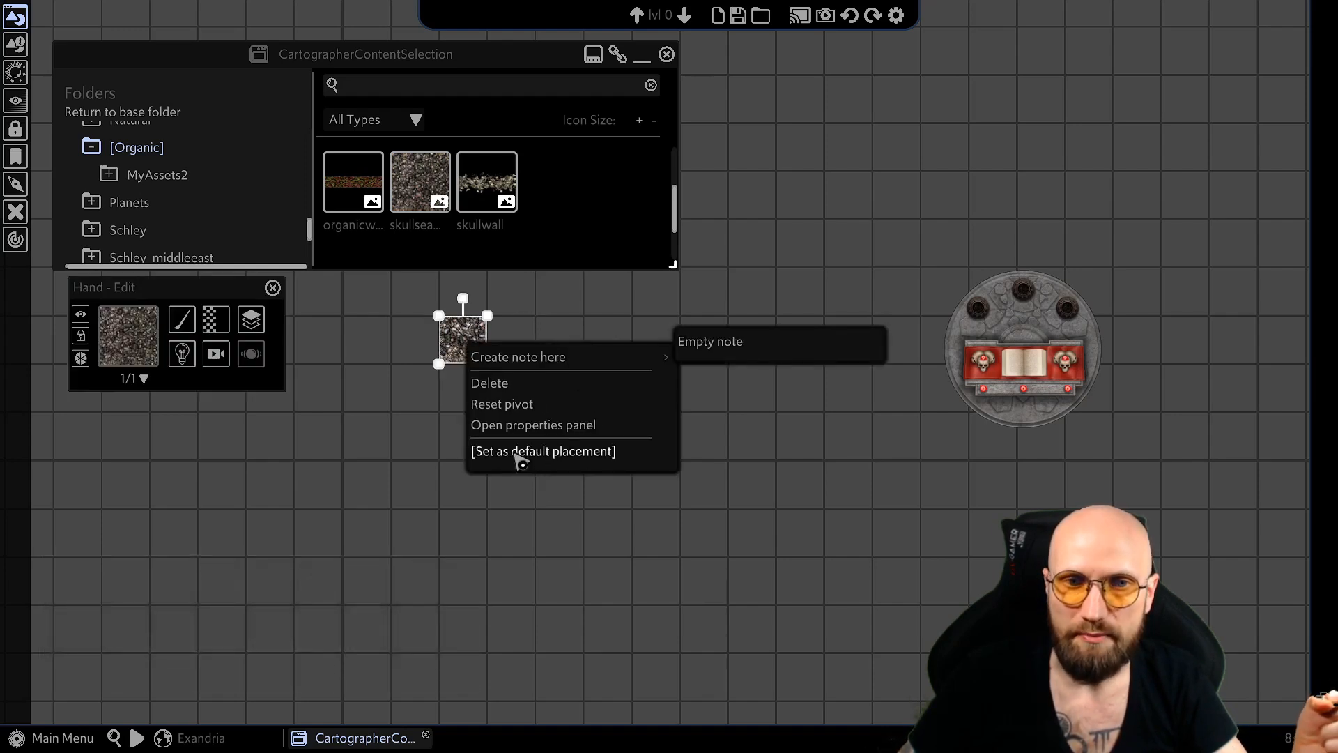
{"action": "left_click", "coordinate": [519, 453]}
{"action": "left_click", "coordinate": [423, 457]}
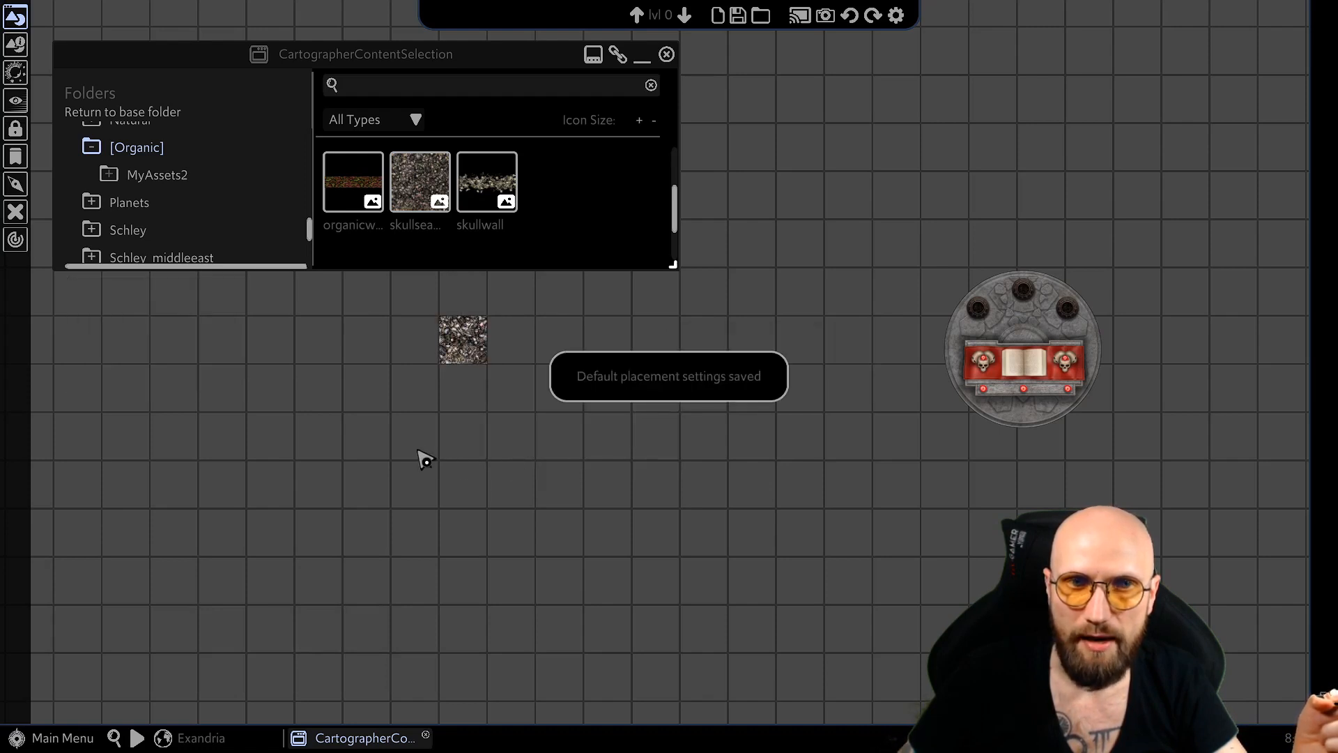
Fill a rectangle about six by four and a half grid squares with the skullseamless tile and select it
{"action": "left_click", "coordinate": [418, 202]}
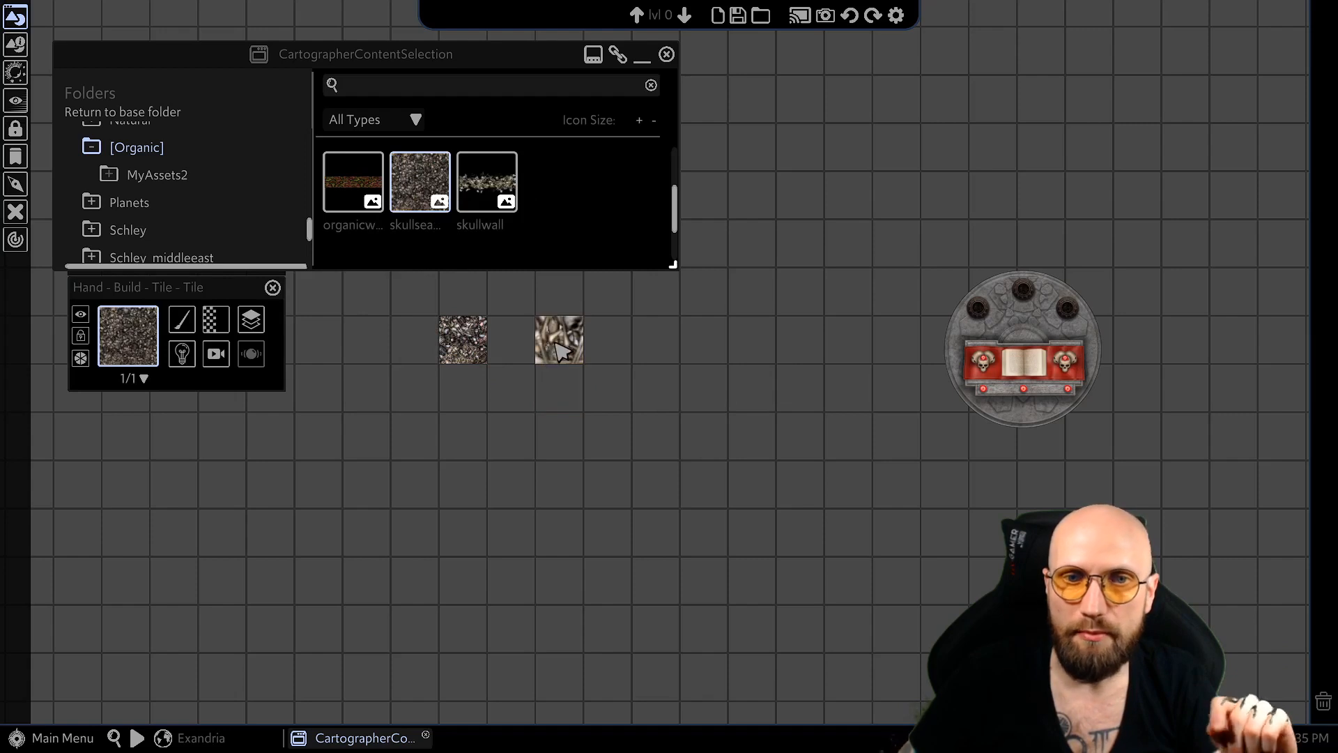
{"action": "left_click_drag", "start_coordinate": [561, 351], "coordinate": [803, 526]}
{"action": "left_click", "coordinate": [658, 398]}
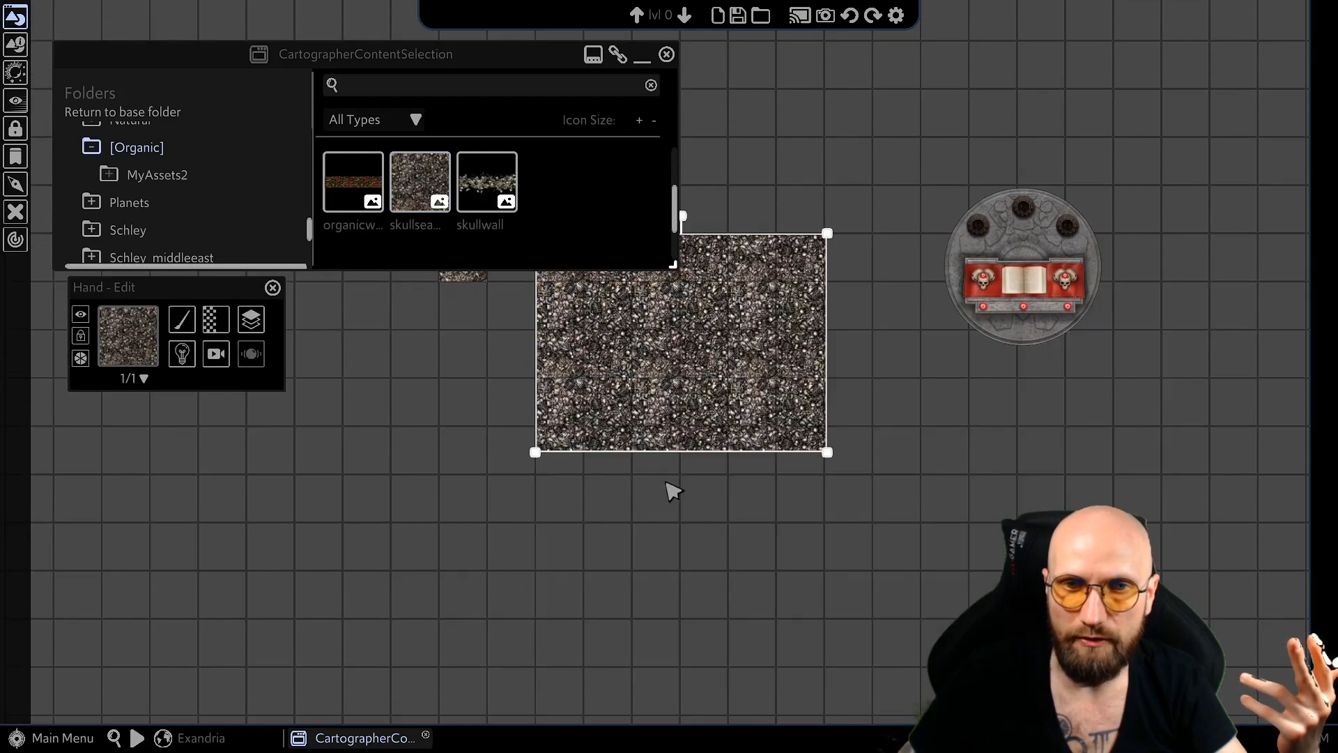
{"action": "left_click_drag", "start_coordinate": [593, 447], "coordinate": [603, 560]}
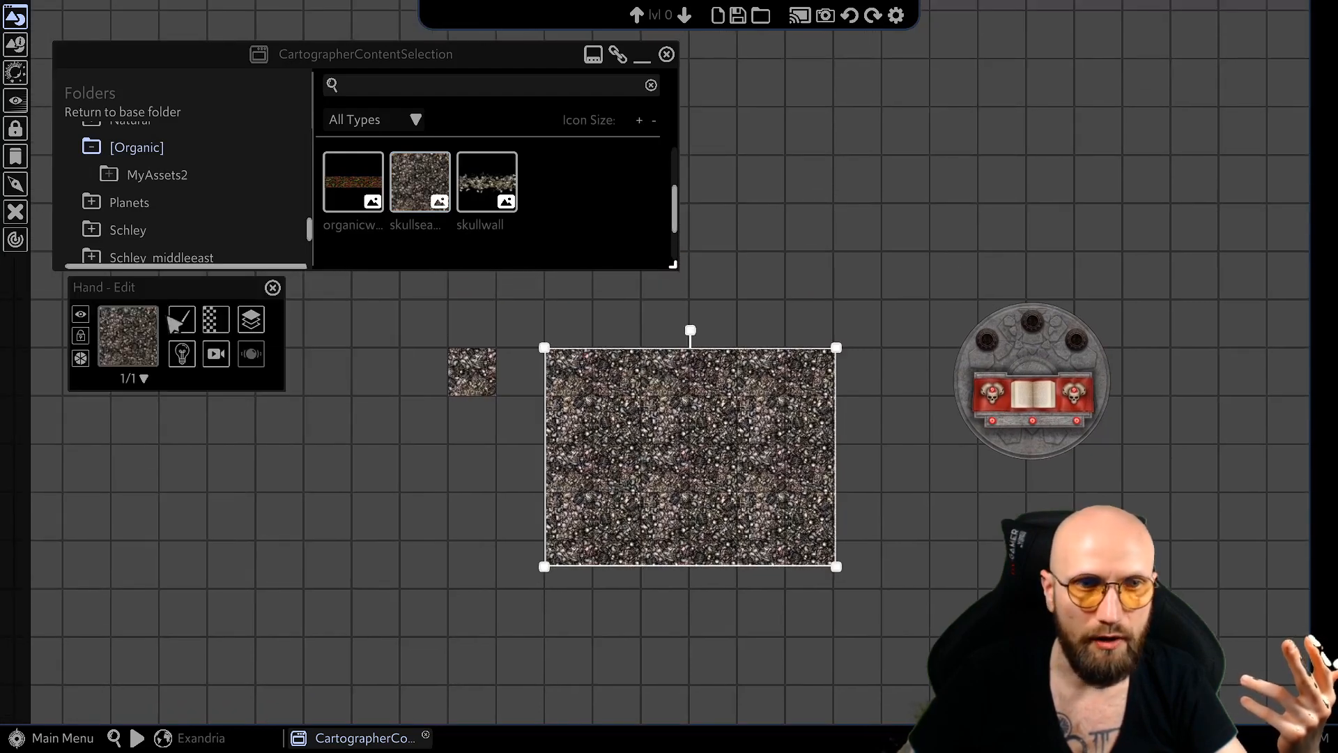
Adjust the tile texture scale of the selected skull rectangle with a small increase, then deselect it
{"action": "left_click", "coordinate": [169, 317]}
{"action": "mouse_move", "coordinate": [344, 404]}
{"action": "mouse_move", "coordinate": [443, 385]}
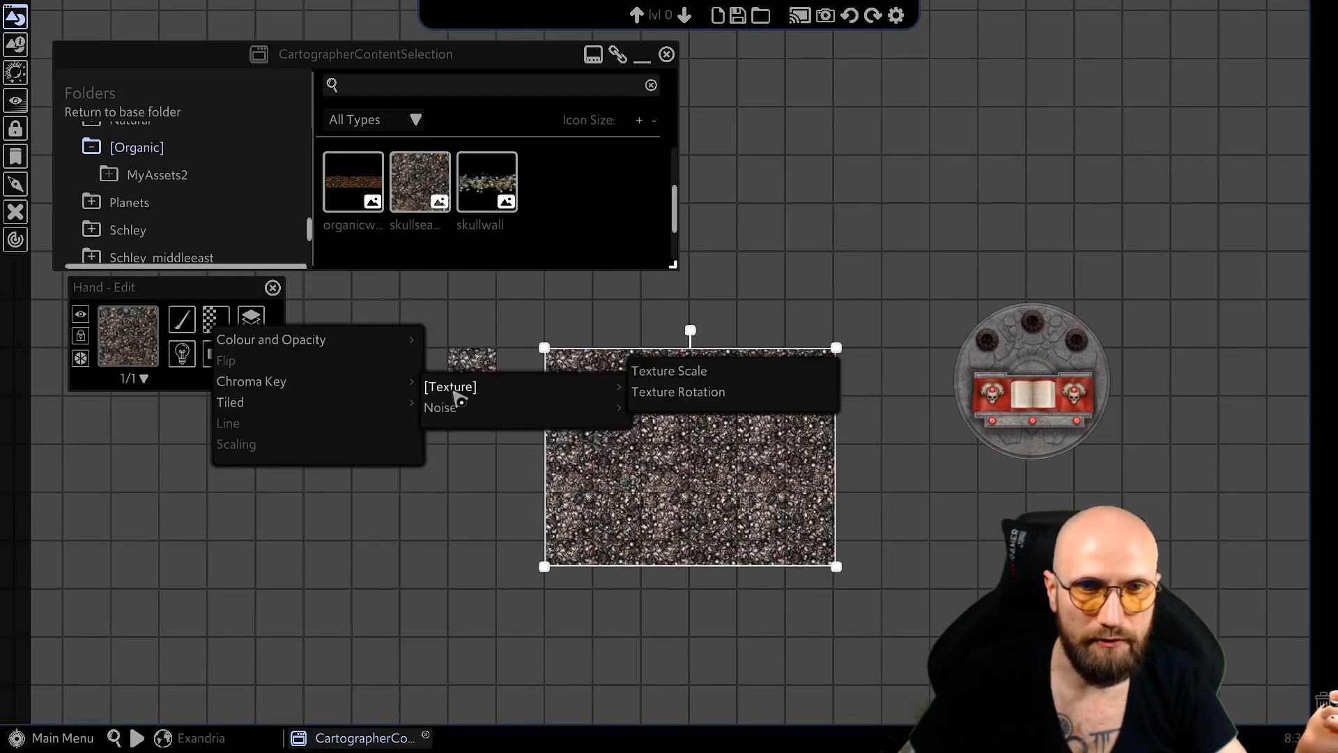
{"action": "left_click", "coordinate": [671, 371]}
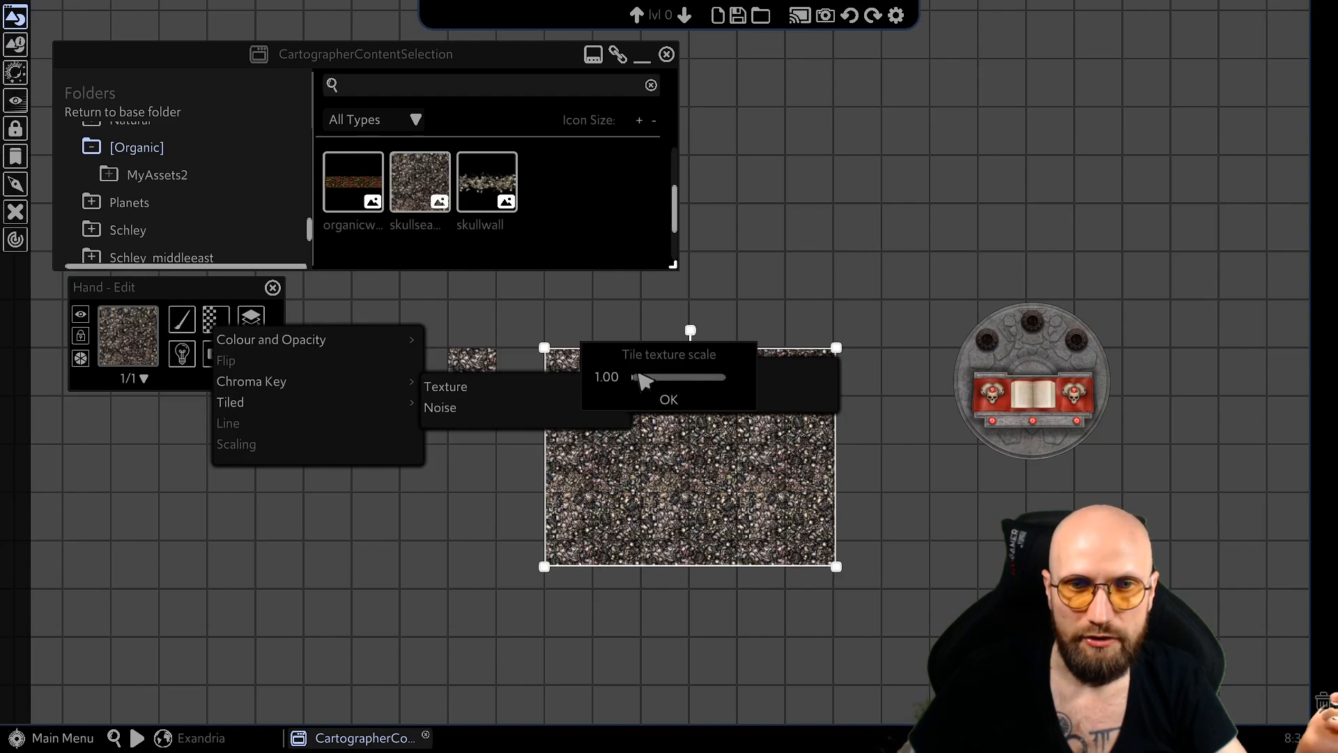
{"action": "mouse_move", "coordinate": [641, 380]}
{"action": "left_mouse_down"}
{"action": "mouse_move", "coordinate": [675, 382]}
{"action": "mouse_move", "coordinate": [638, 382]}
{"action": "mouse_move", "coordinate": [664, 383]}
{"action": "left_mouse_up"}
{"action": "left_click", "coordinate": [667, 399]}
{"action": "left_click", "coordinate": [832, 252]}
{"action": "left_click_drag", "start_coordinate": [751, 272], "coordinate": [824, 333]}
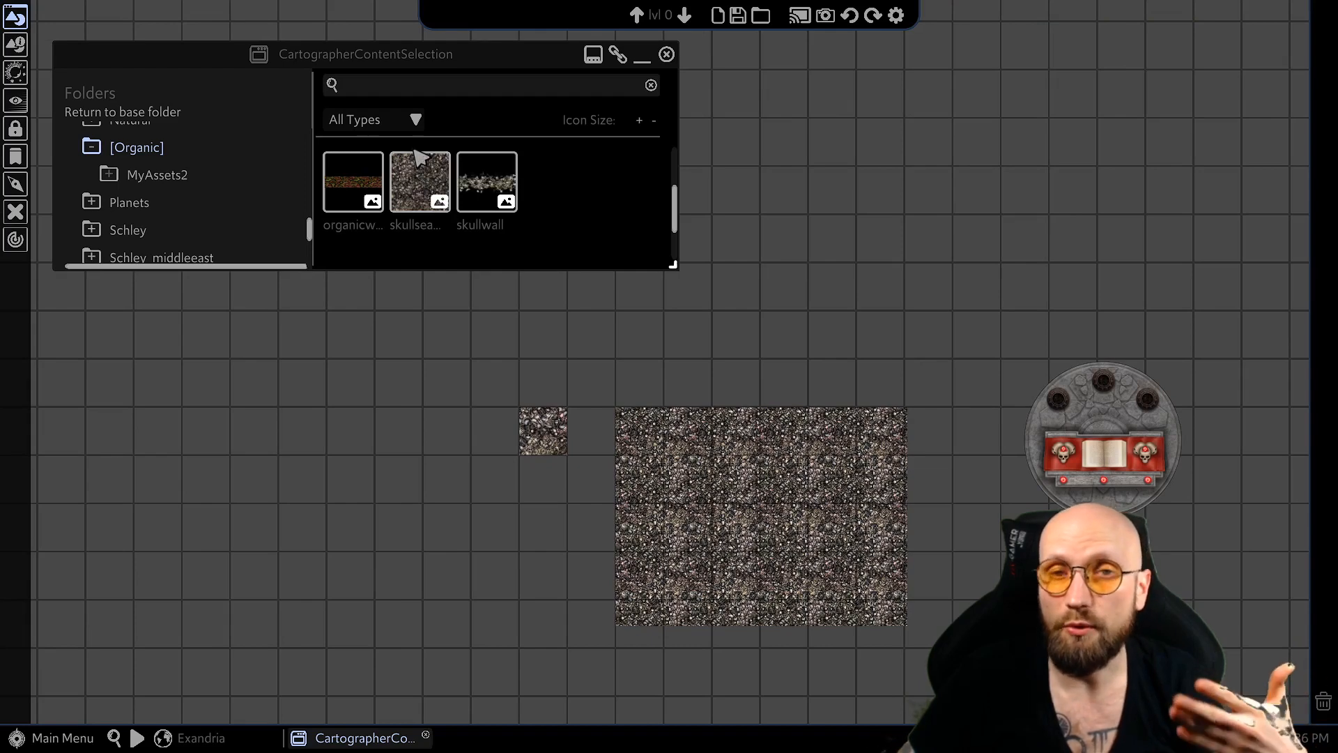
Browse the Organic assets and its MyAssets2 subfolder for another asset to place
{"action": "left_click_drag", "start_coordinate": [903, 282], "coordinate": [815, 303]}
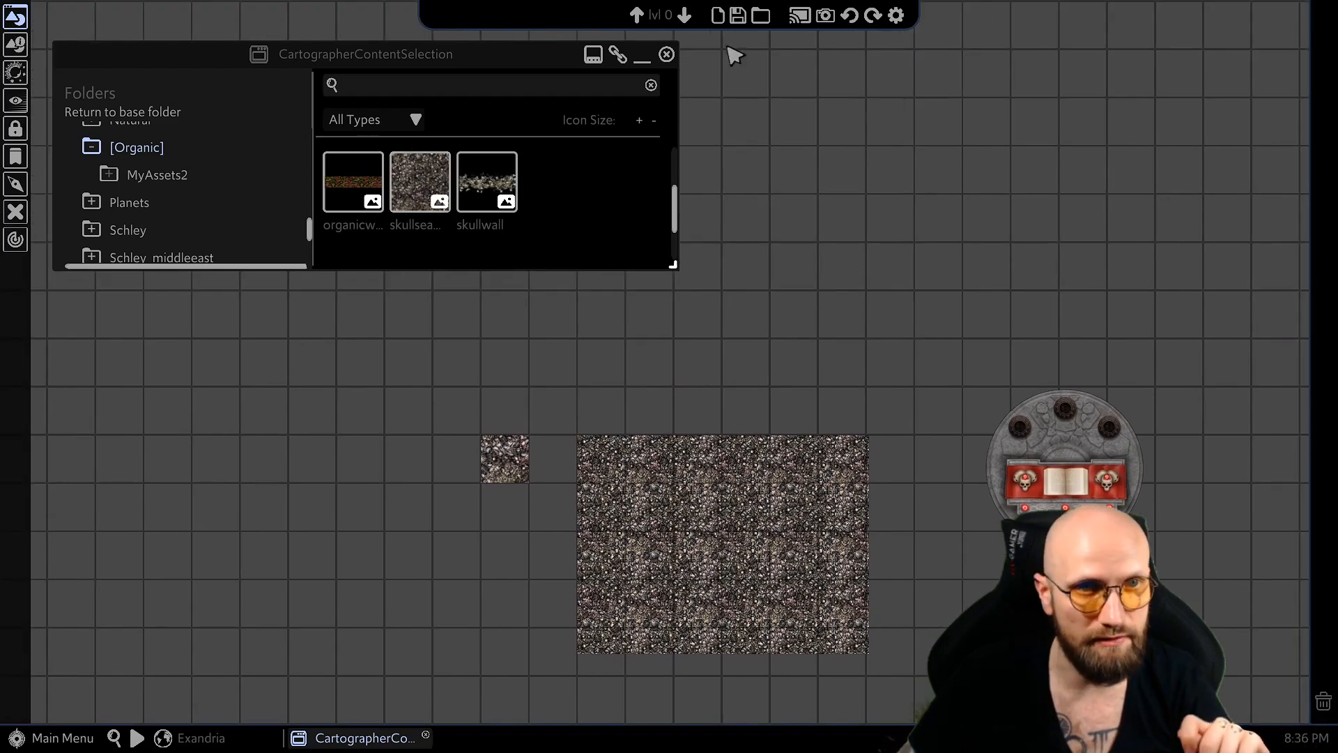
{"action": "left_click_drag", "start_coordinate": [497, 369], "coordinate": [463, 458]}
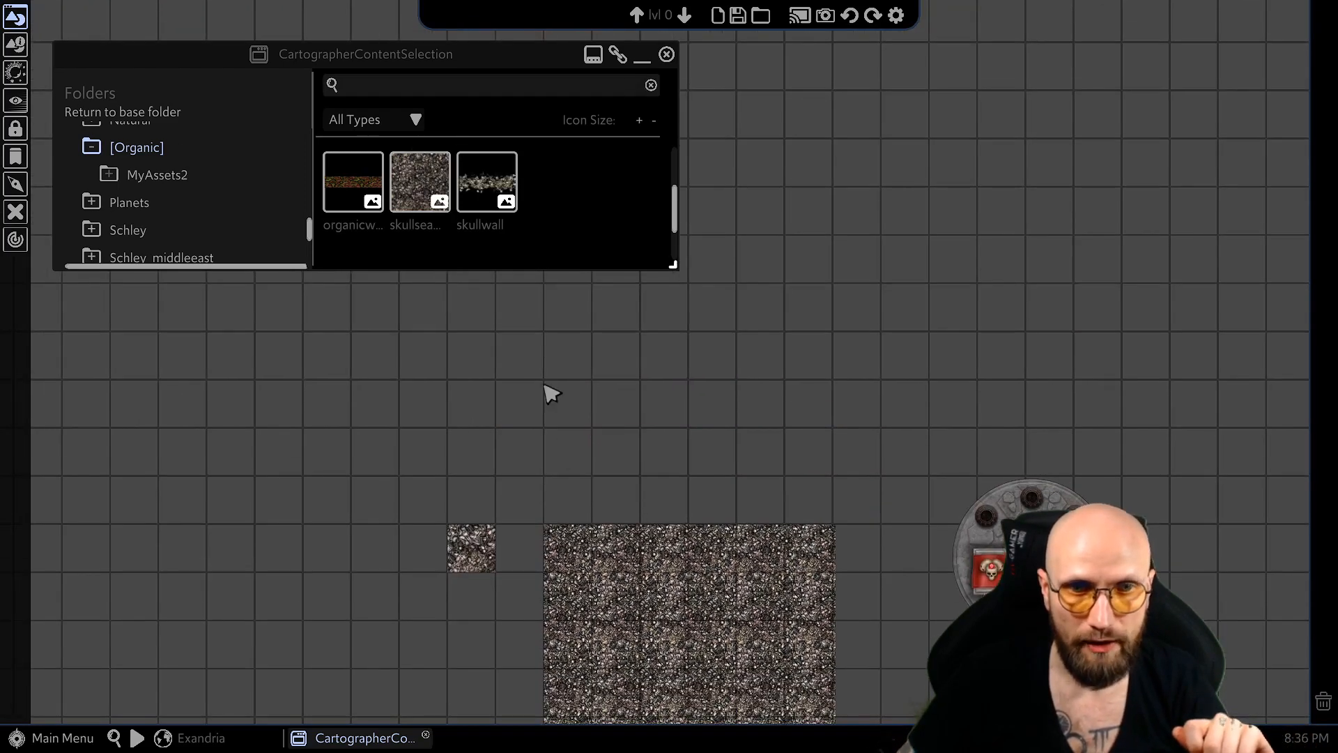
{"action": "left_click_drag", "start_coordinate": [546, 385], "coordinate": [496, 191]}
{"action": "scroll", "coordinate": [386, 208], "scroll_direction": "up", "scroll_amount": 1}
{"action": "scroll", "coordinate": [418, 216], "scroll_direction": "up", "scroll_amount": 1}
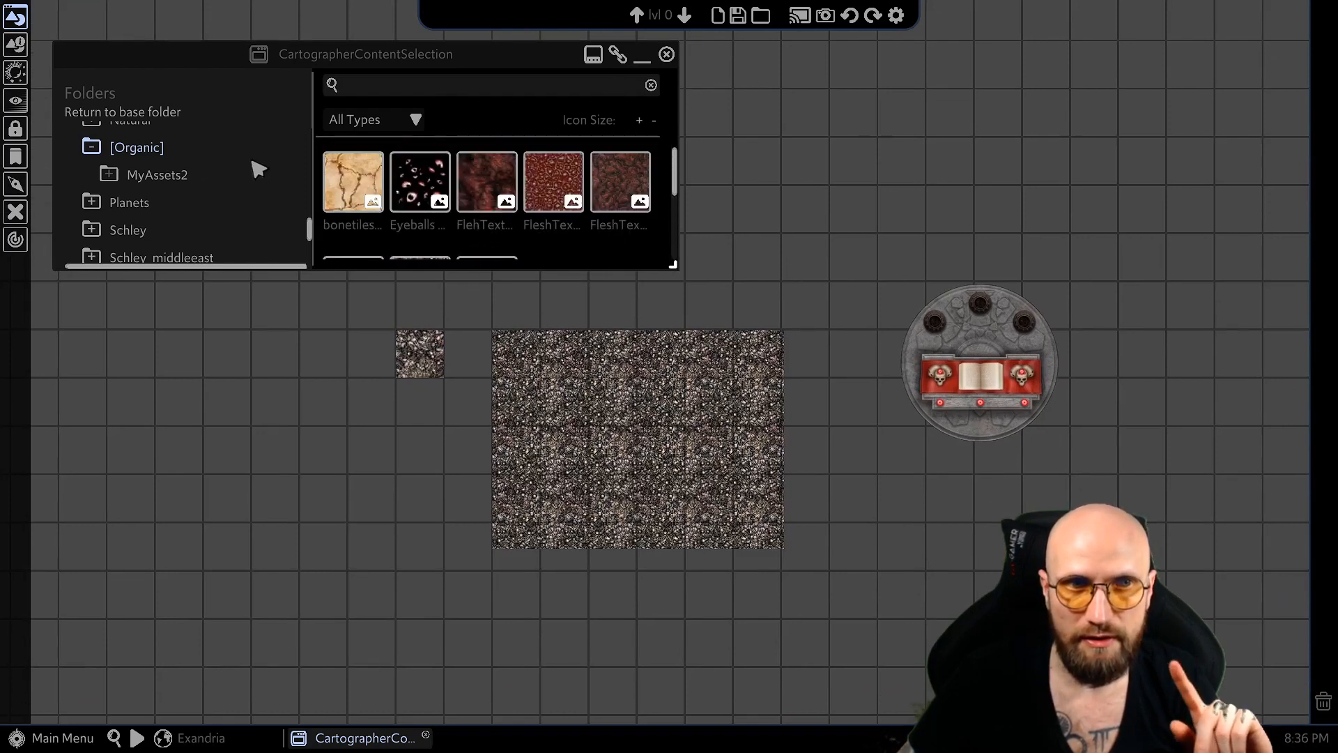
{"action": "left_click", "coordinate": [169, 175]}
{"action": "scroll", "coordinate": [474, 209], "scroll_direction": "down", "scroll_amount": 1}
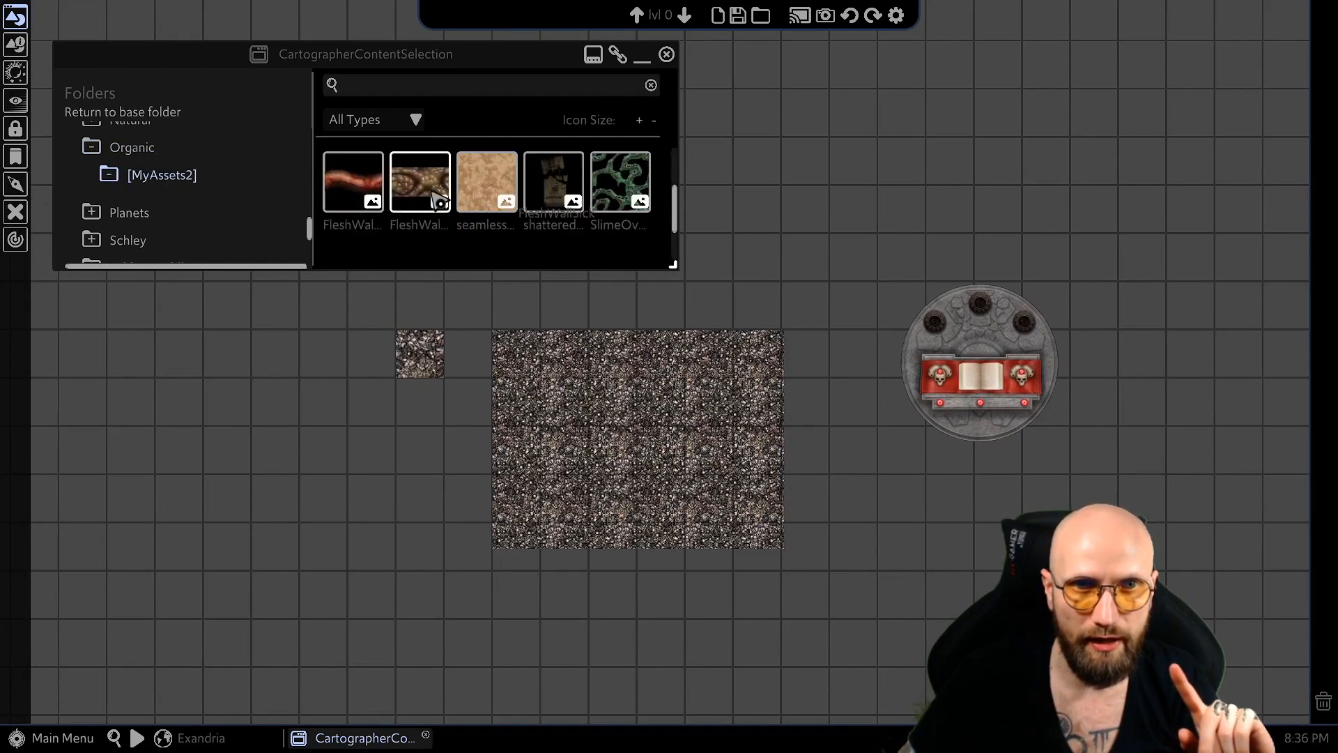
{"action": "scroll", "coordinate": [409, 218], "scroll_direction": "up", "scroll_amount": 1}
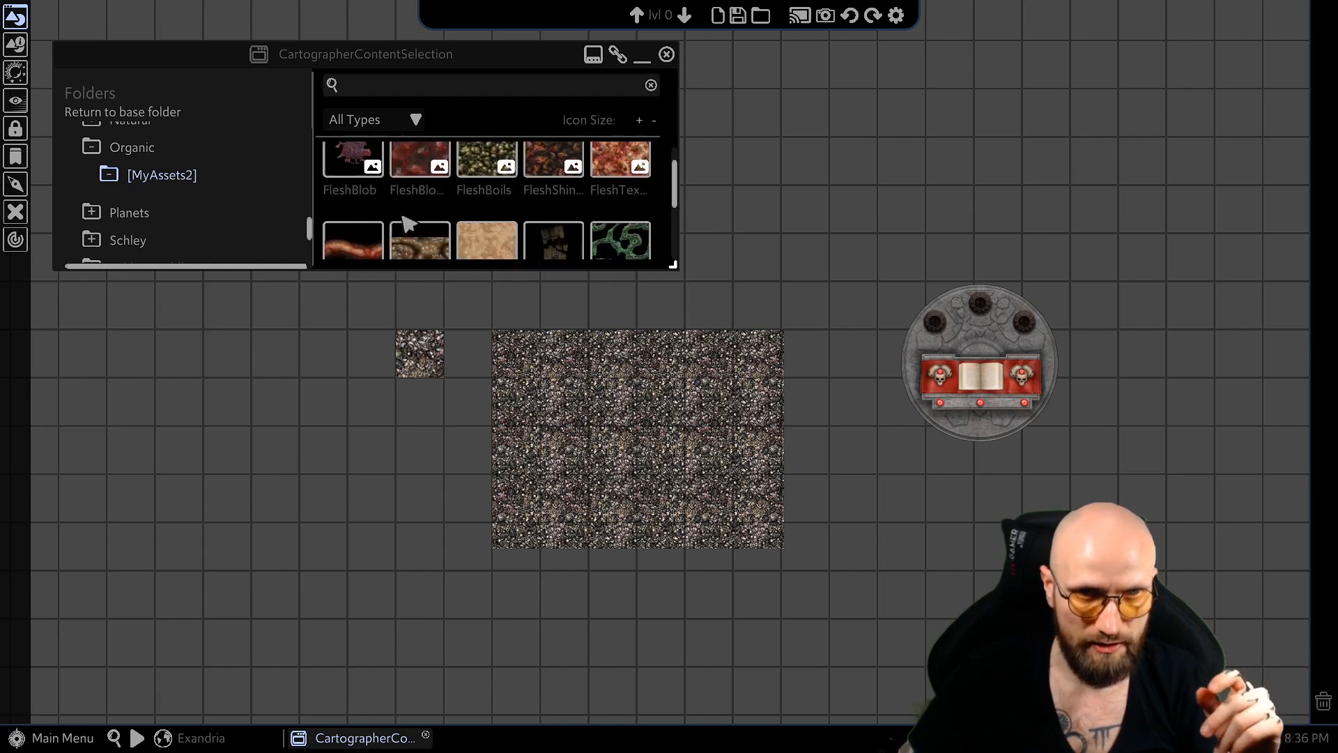
Open the Natural asset folder and bring an empty area above the skull tiles into view
{"action": "left_click", "coordinate": [132, 212]}
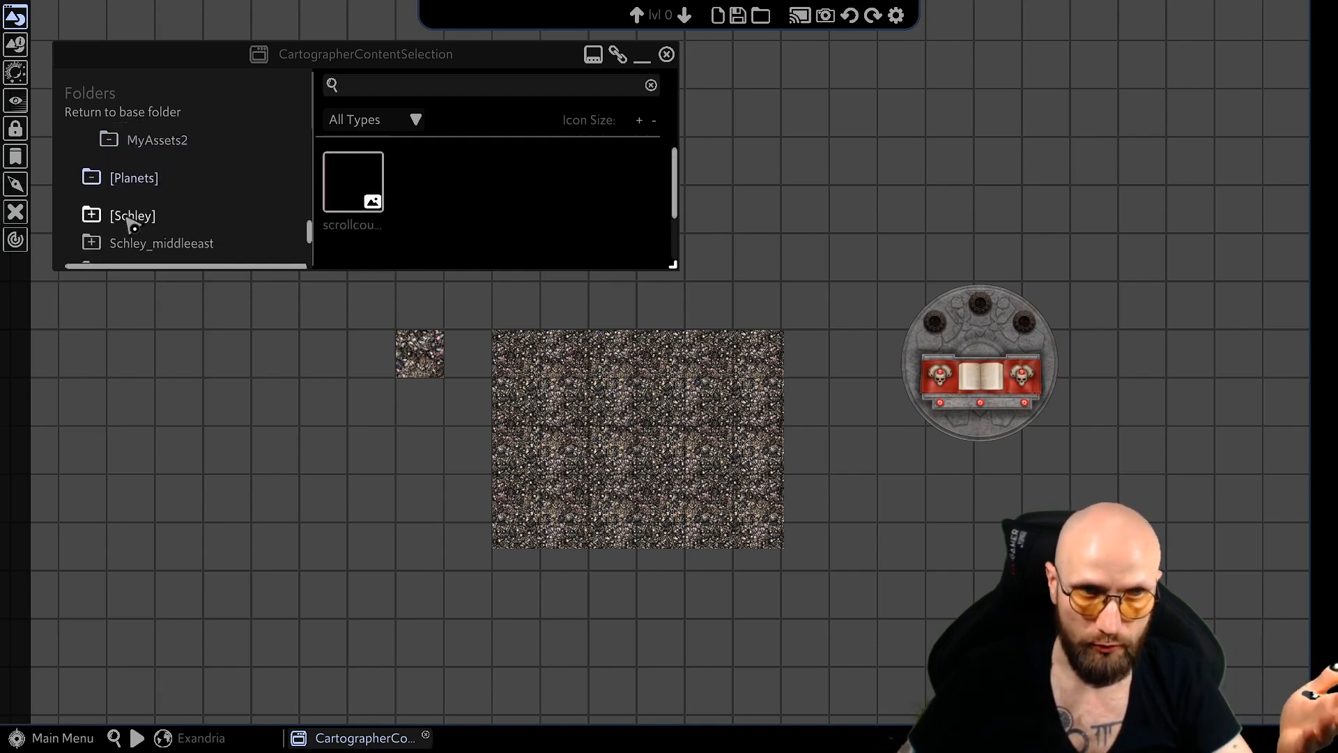
{"action": "scroll", "coordinate": [132, 224], "scroll_direction": "up", "scroll_amount": 3}
{"action": "left_click", "coordinate": [159, 195]}
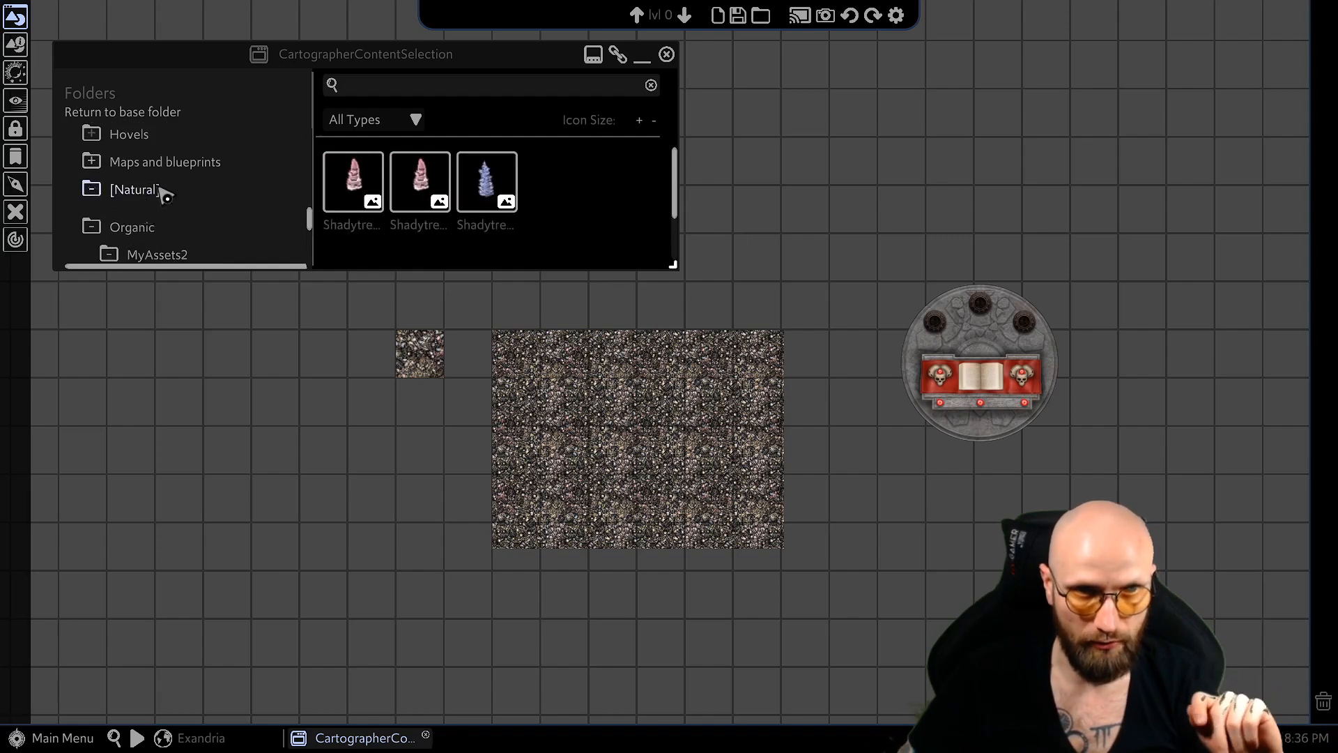
{"action": "scroll", "coordinate": [215, 253], "scroll_direction": "up", "scroll_amount": 1}
{"action": "left_click_drag", "start_coordinate": [294, 309], "coordinate": [488, 444]}
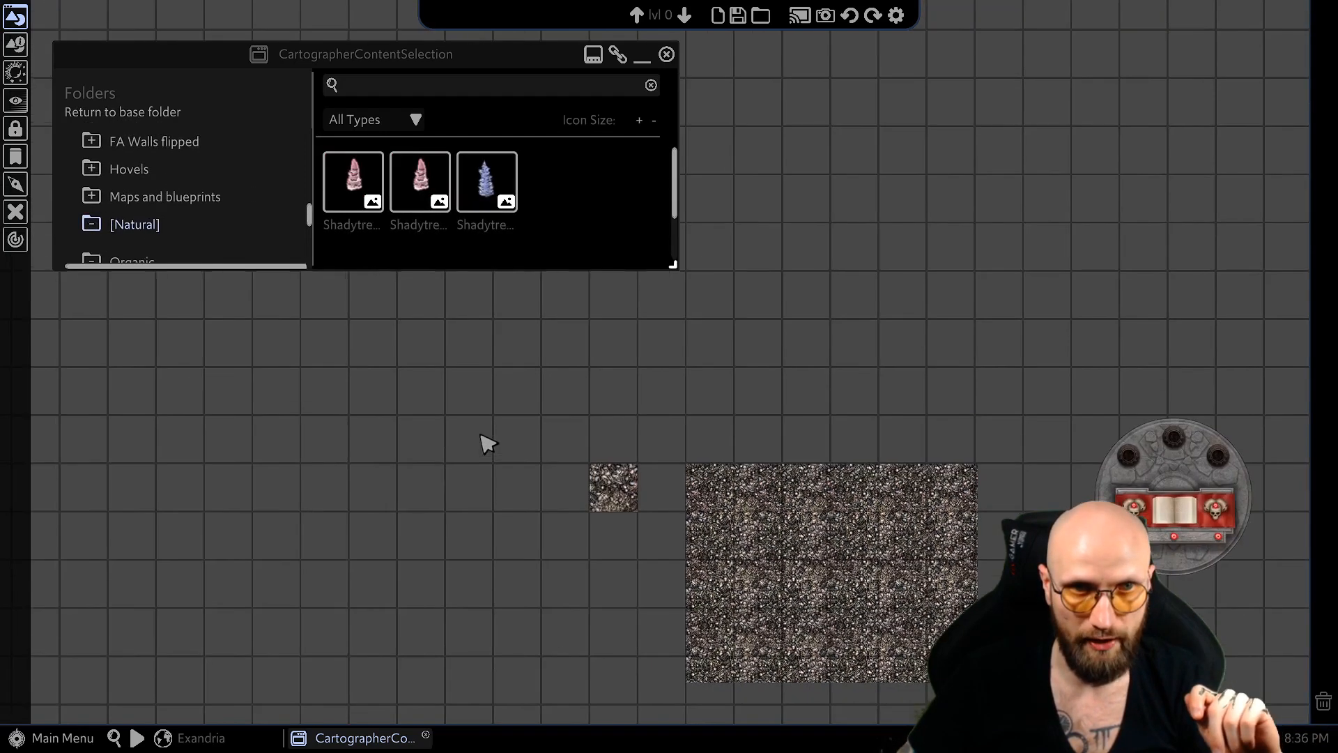
{"action": "left_click_drag", "start_coordinate": [615, 427], "coordinate": [535, 494]}
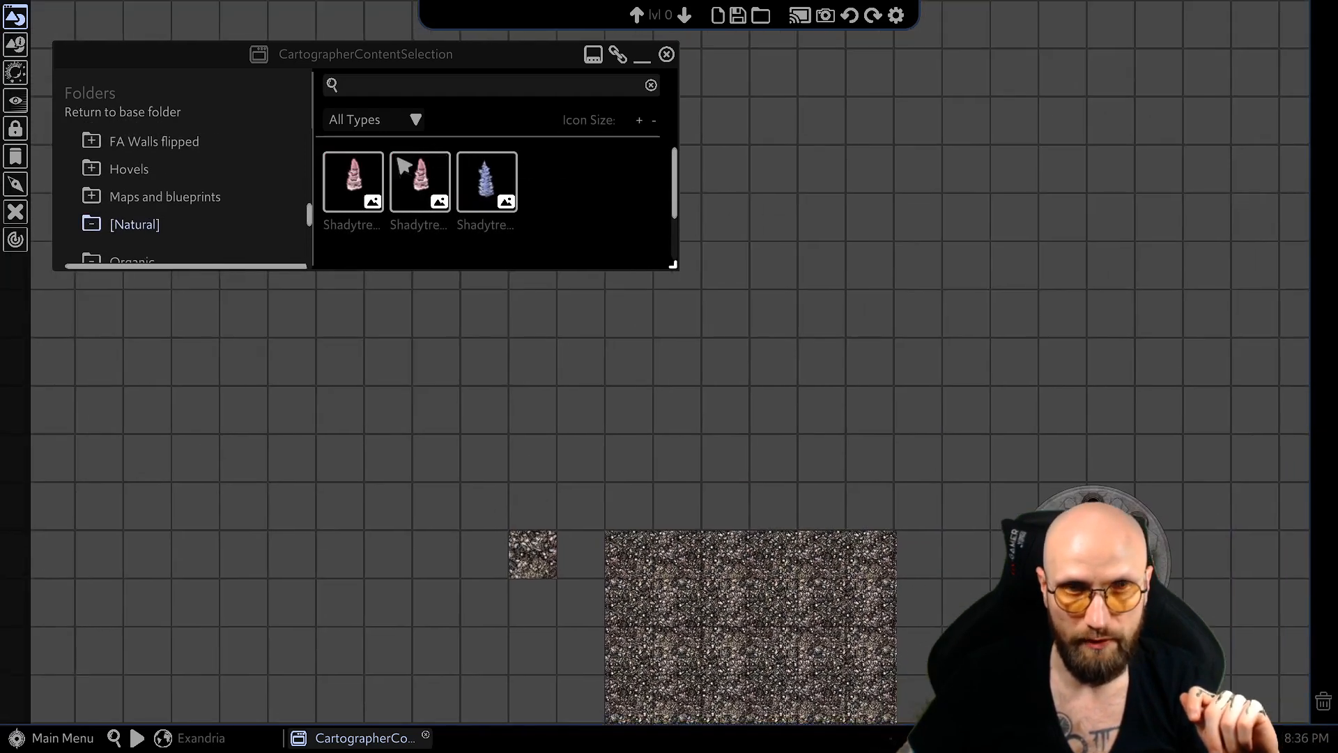
Place one Shadytree1 on the empty grid above the single skull tile and put the asset away
{"action": "left_click", "coordinate": [351, 187]}
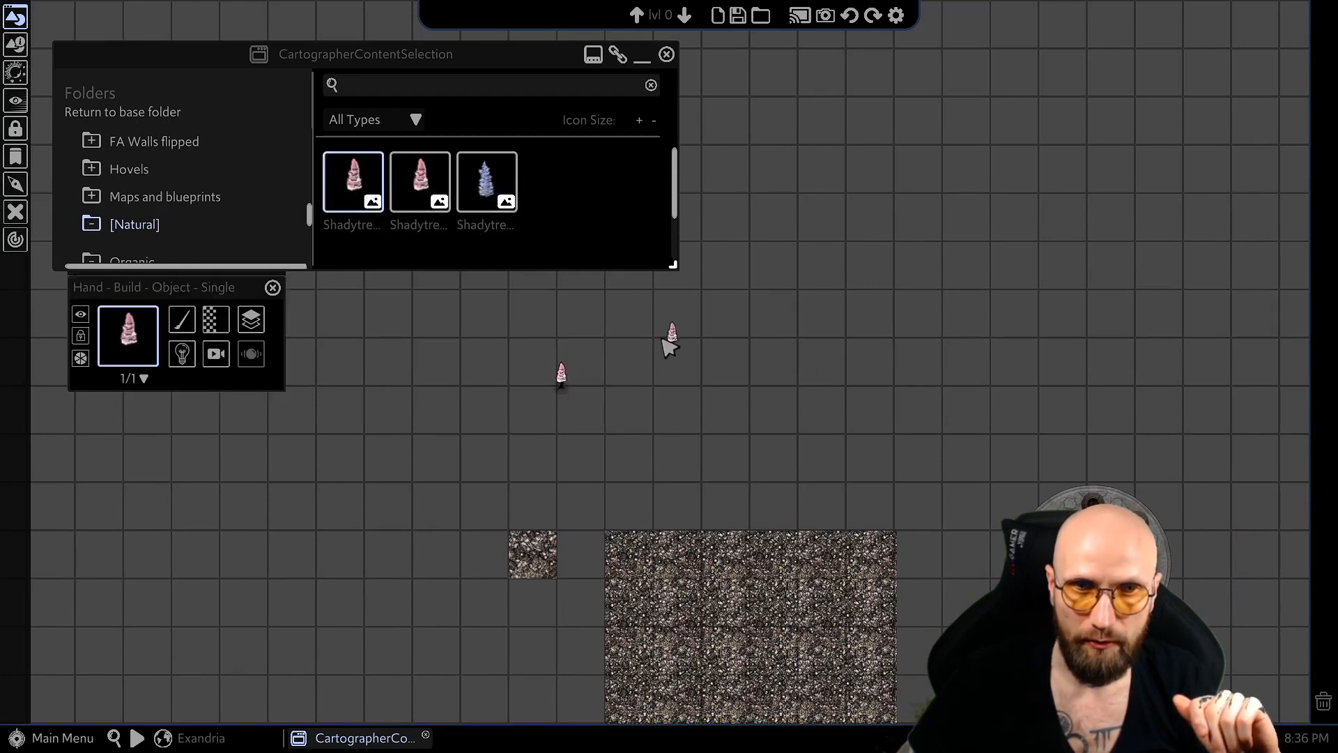
{"action": "right_click", "coordinate": [582, 388]}
{"action": "scroll", "coordinate": [553, 382], "scroll_direction": "up", "scroll_amount": 5}
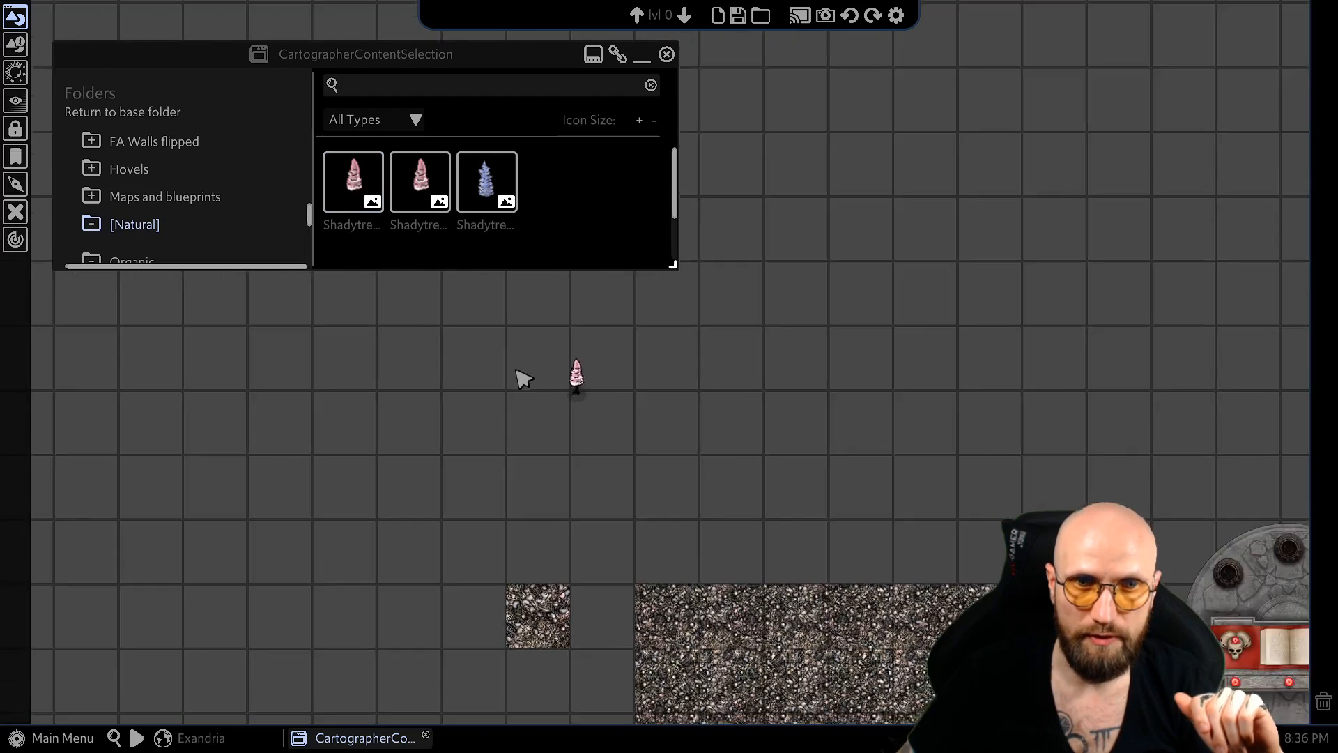
{"action": "left_click_drag", "start_coordinate": [551, 328], "coordinate": [328, 358]}
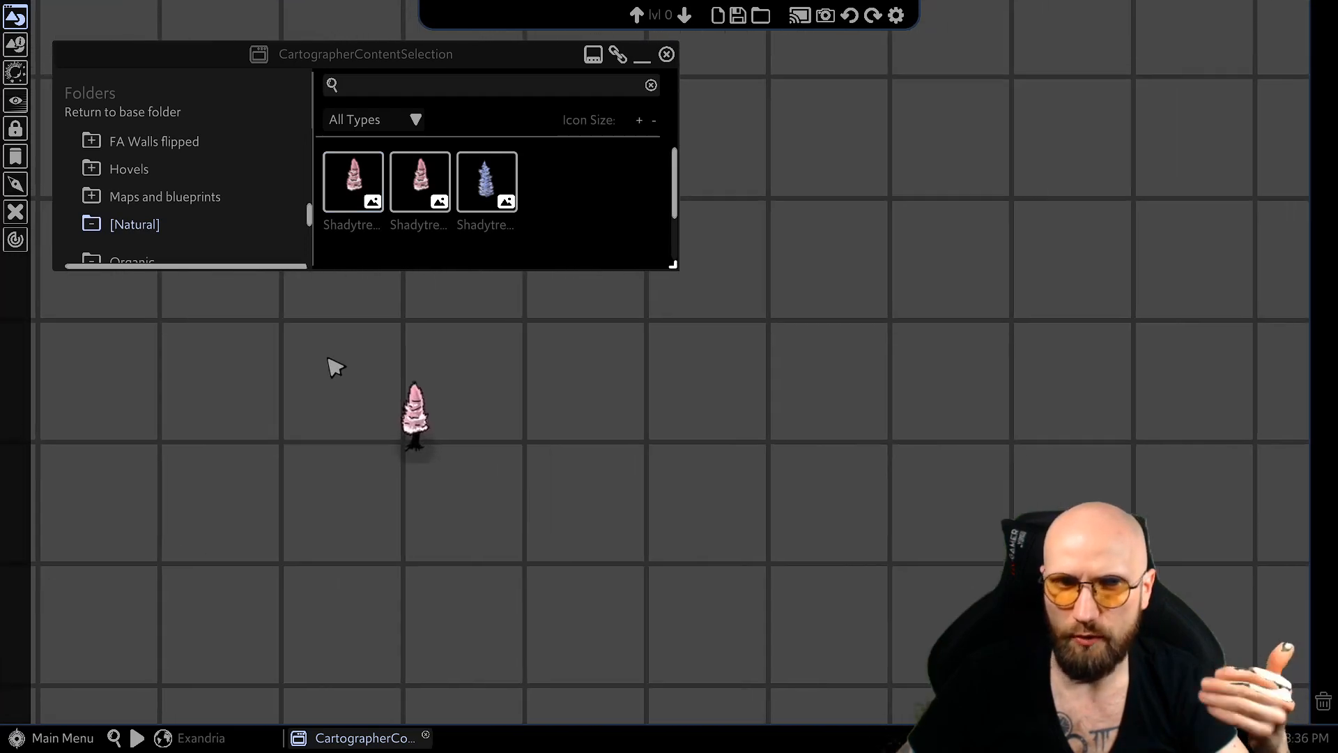
{"action": "scroll", "coordinate": [319, 360], "scroll_direction": "up", "scroll_amount": 1}
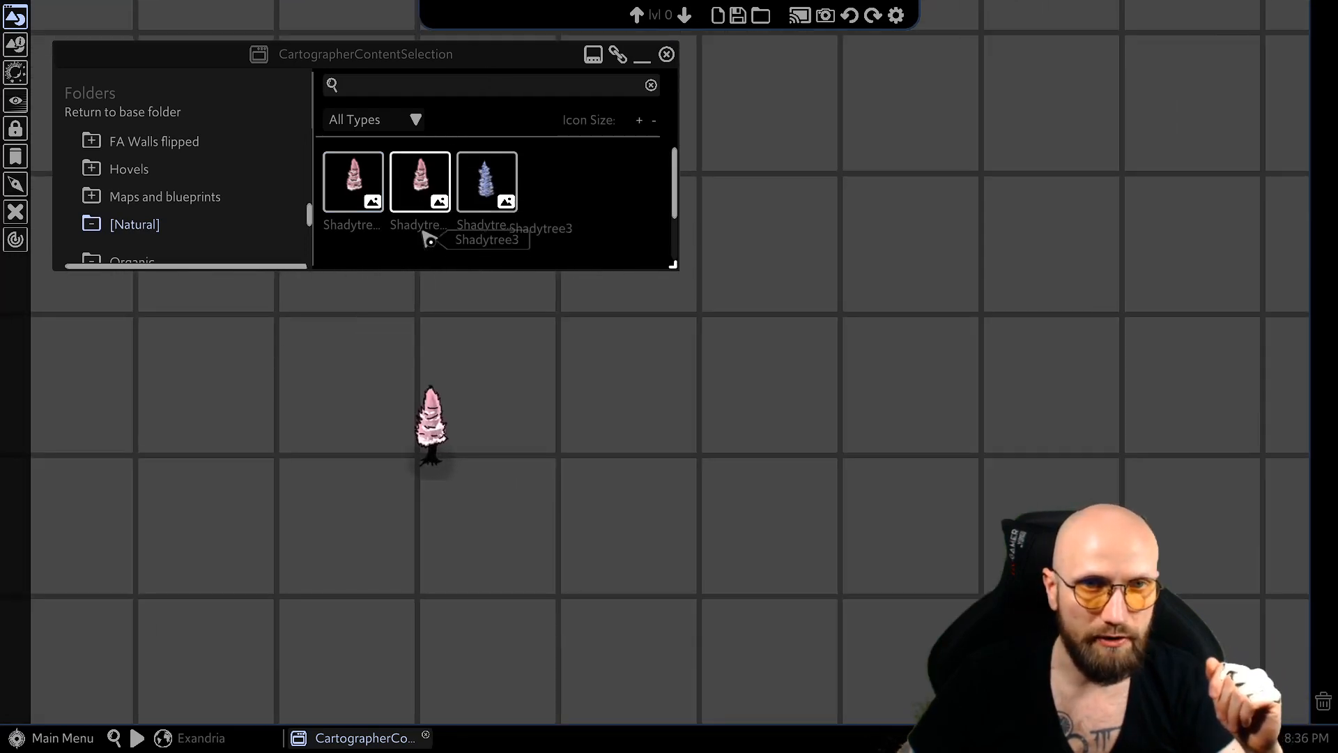
Place one Shadytree3 on the map beside the small pink tree
{"action": "left_click_drag", "start_coordinate": [415, 198], "coordinate": [821, 307]}
{"action": "scroll", "coordinate": [1091, 318], "scroll_direction": "down", "scroll_amount": 1}
{"action": "left_click_drag", "start_coordinate": [1090, 318], "coordinate": [812, 415]}
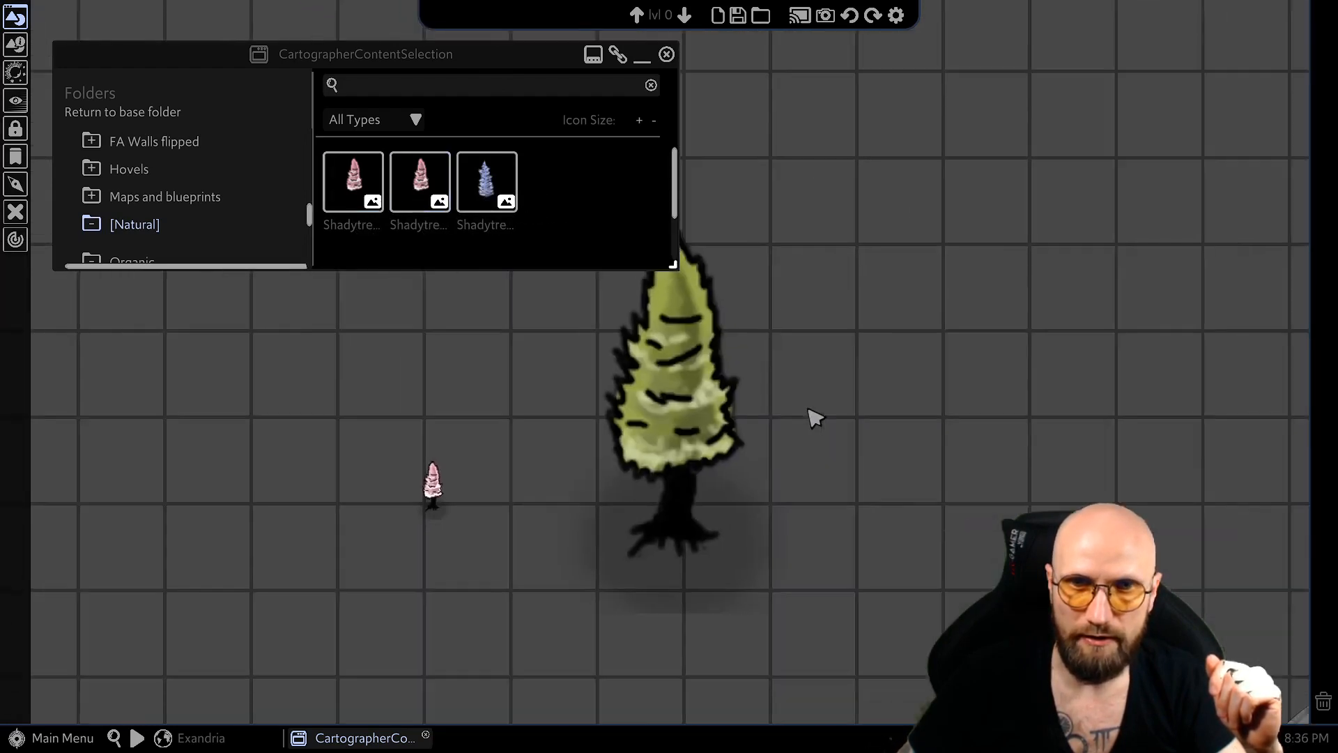
Select the large green tree to inspect it, then close the asset selection window and clear the selection
{"action": "scroll", "coordinate": [787, 405], "scroll_direction": "down", "scroll_amount": 2}
{"action": "left_click", "coordinate": [765, 359]}
{"action": "left_click_drag", "start_coordinate": [792, 278], "coordinate": [729, 397]}
{"action": "left_click_drag", "start_coordinate": [712, 460], "coordinate": [682, 403]}
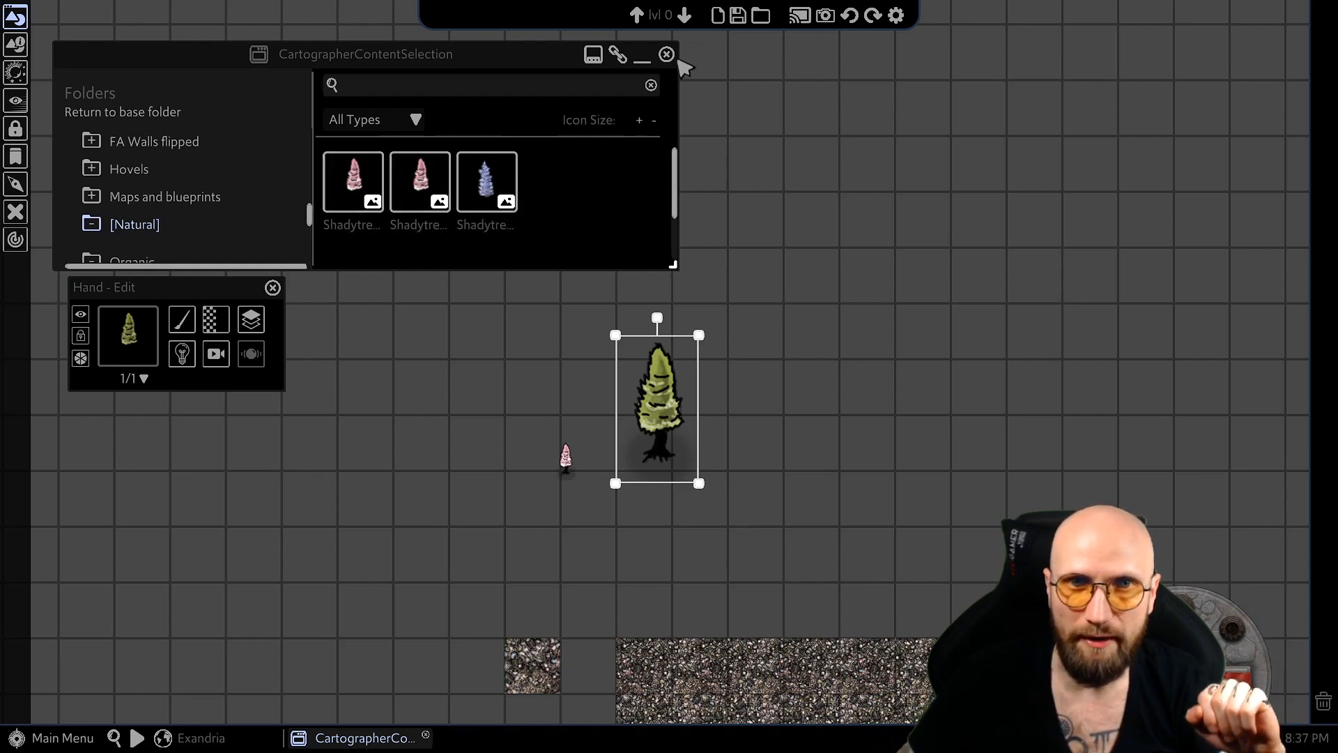
{"action": "left_click", "coordinate": [667, 54]}
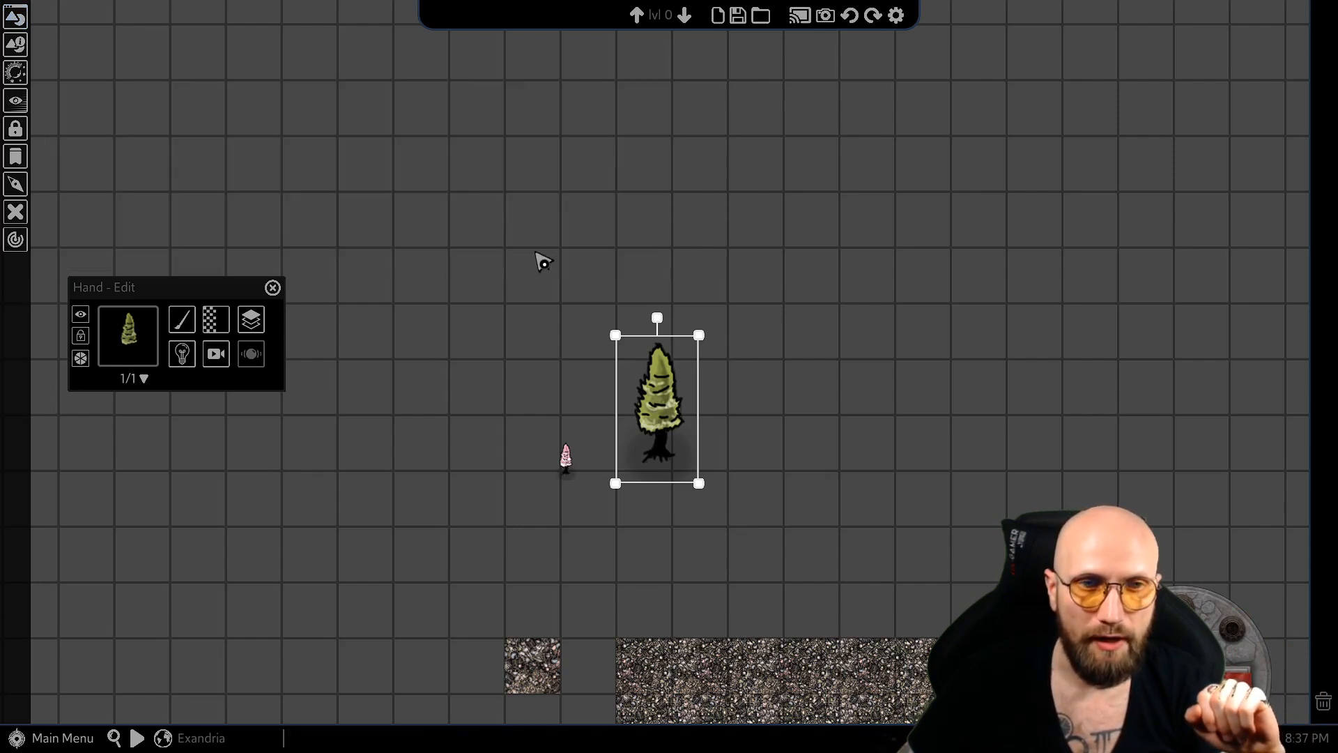
{"action": "left_click", "coordinate": [537, 263]}
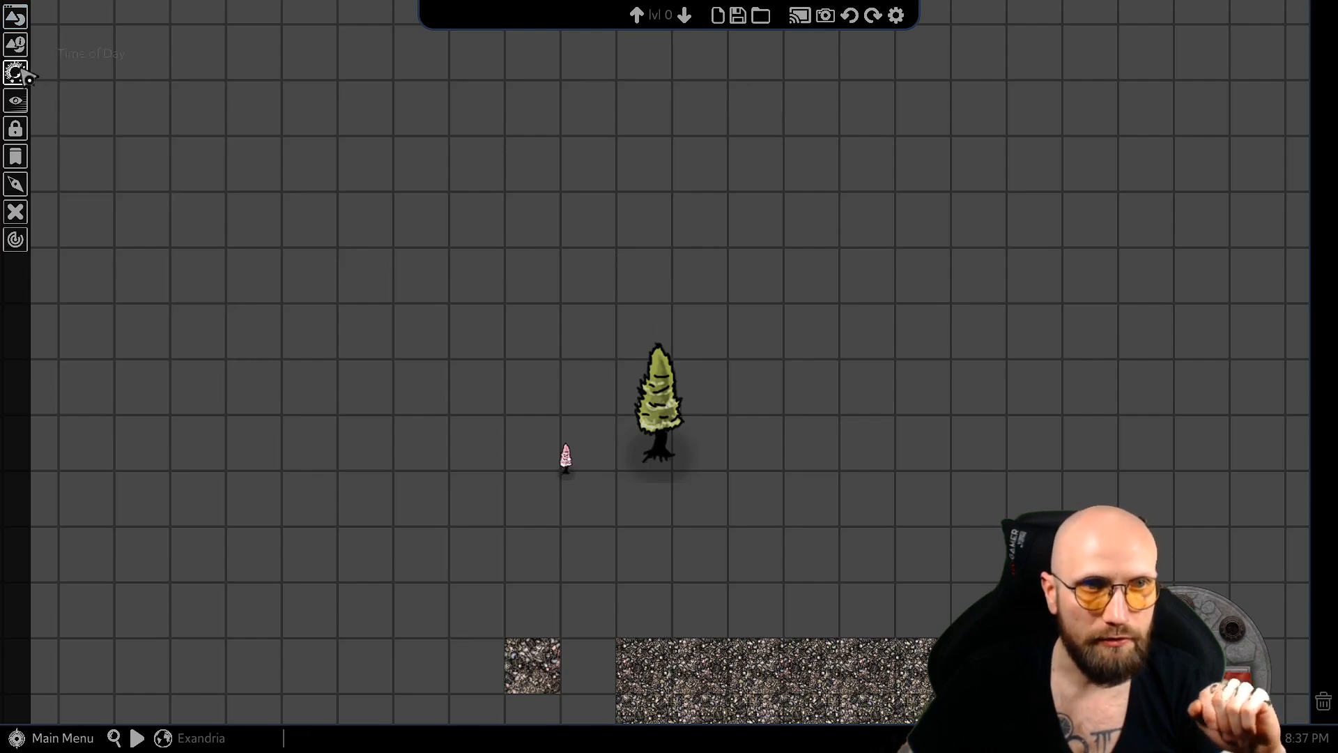
{"action": "left_click", "coordinate": [33, 736]}
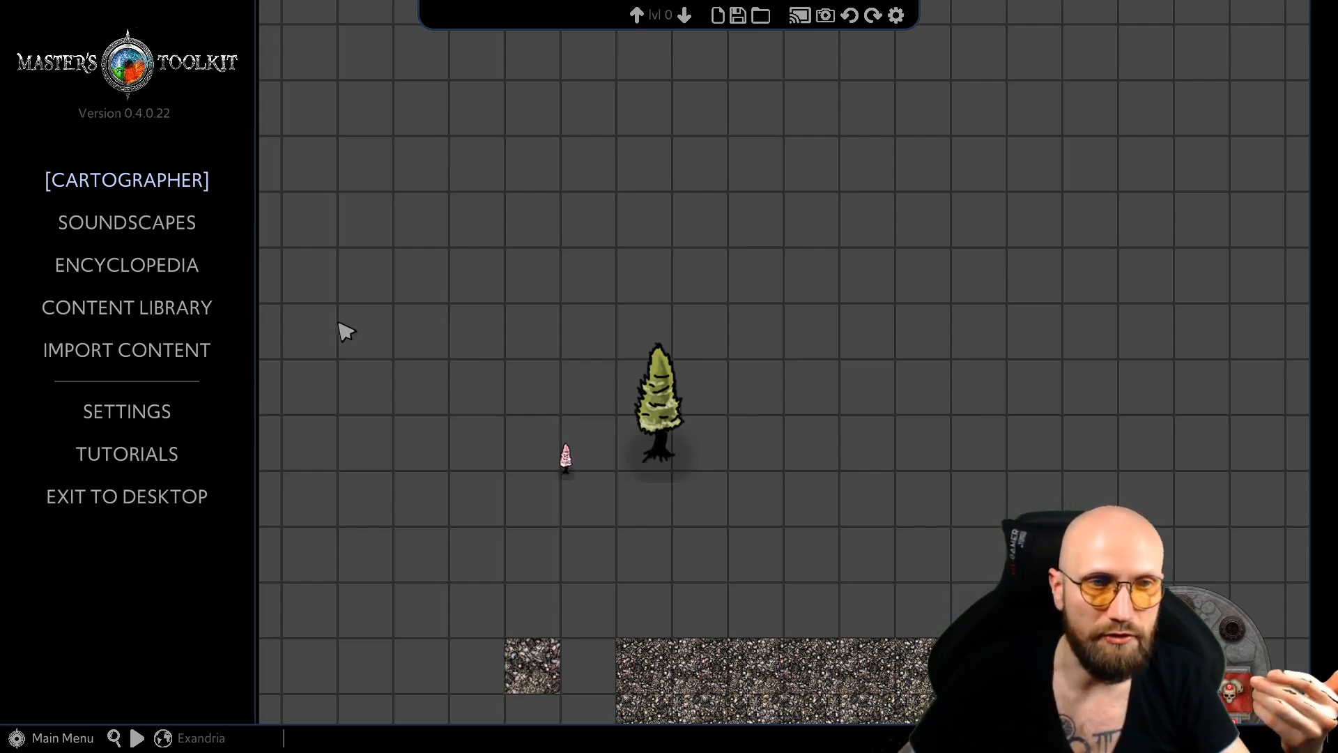
{"action": "left_click", "coordinate": [108, 315]}
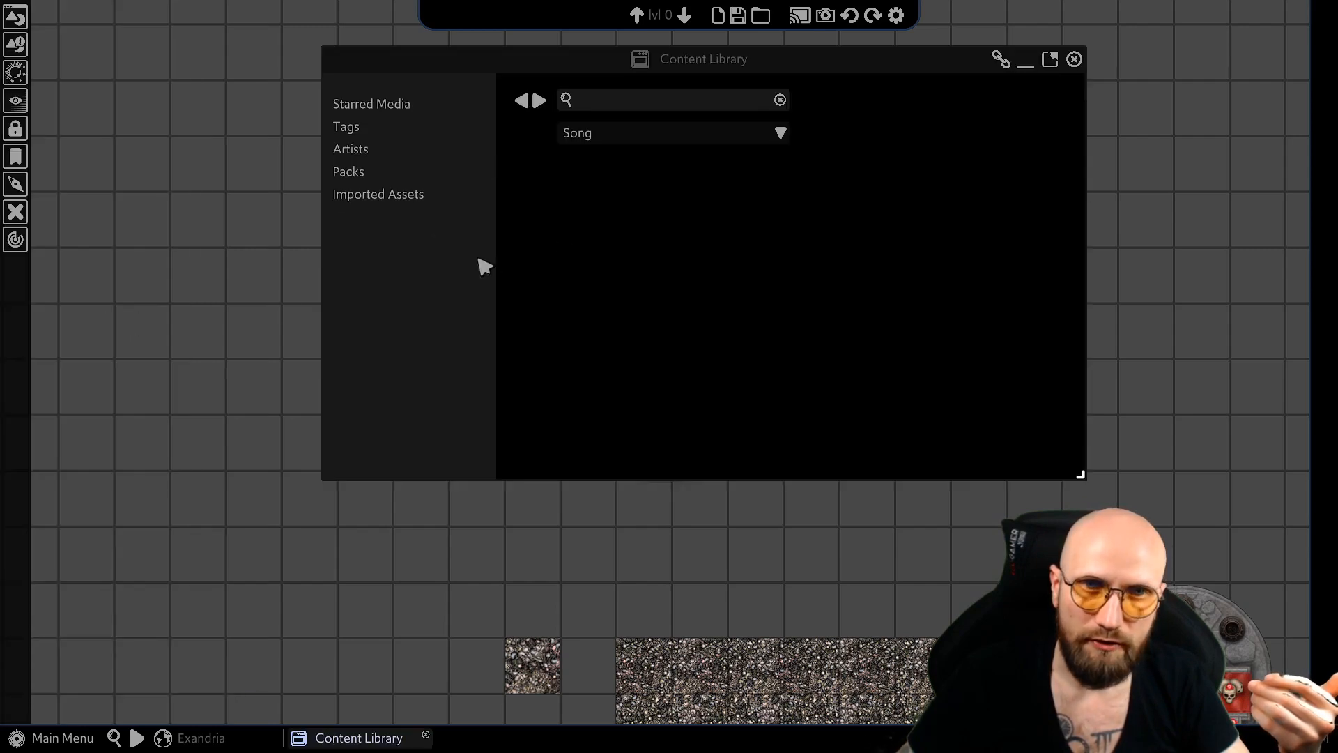
{"action": "left_click", "coordinate": [1080, 60]}
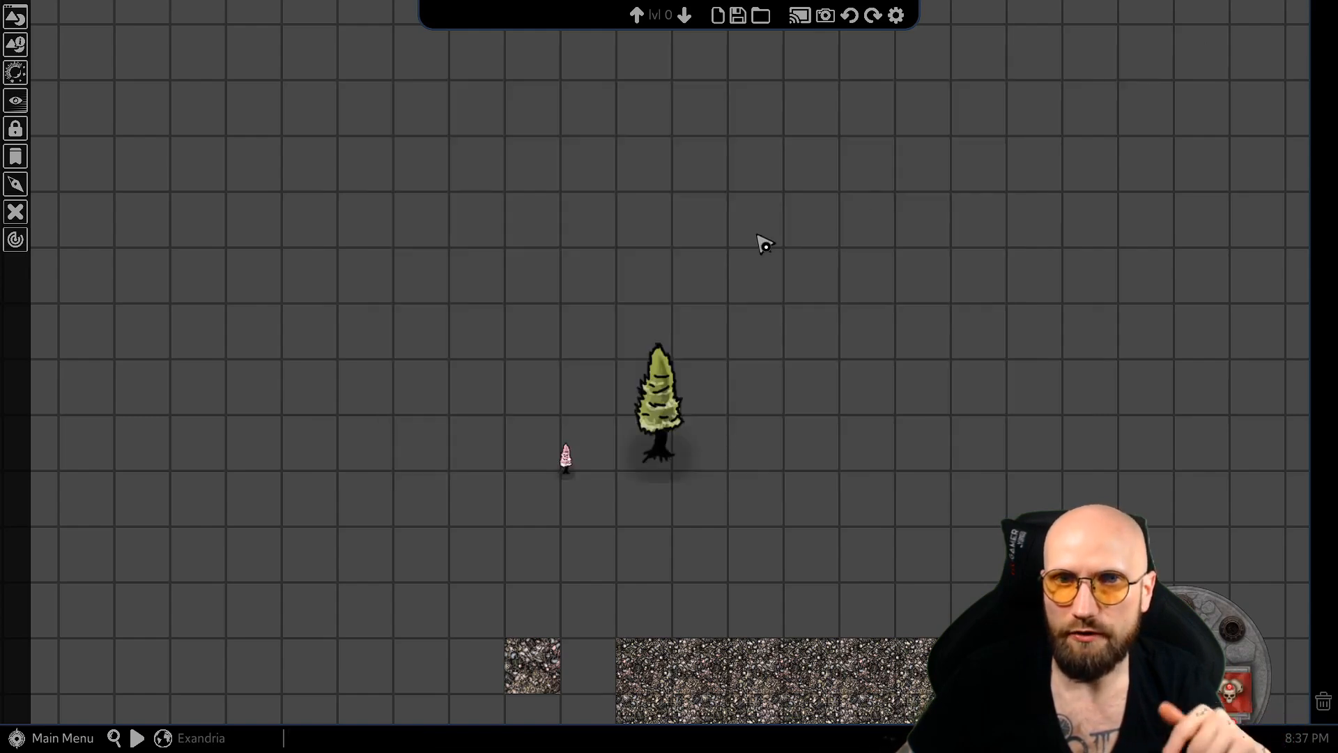
Open Import Content, show the Mapping Assets library and go into its Natural folder
{"action": "left_click", "coordinate": [62, 740]}
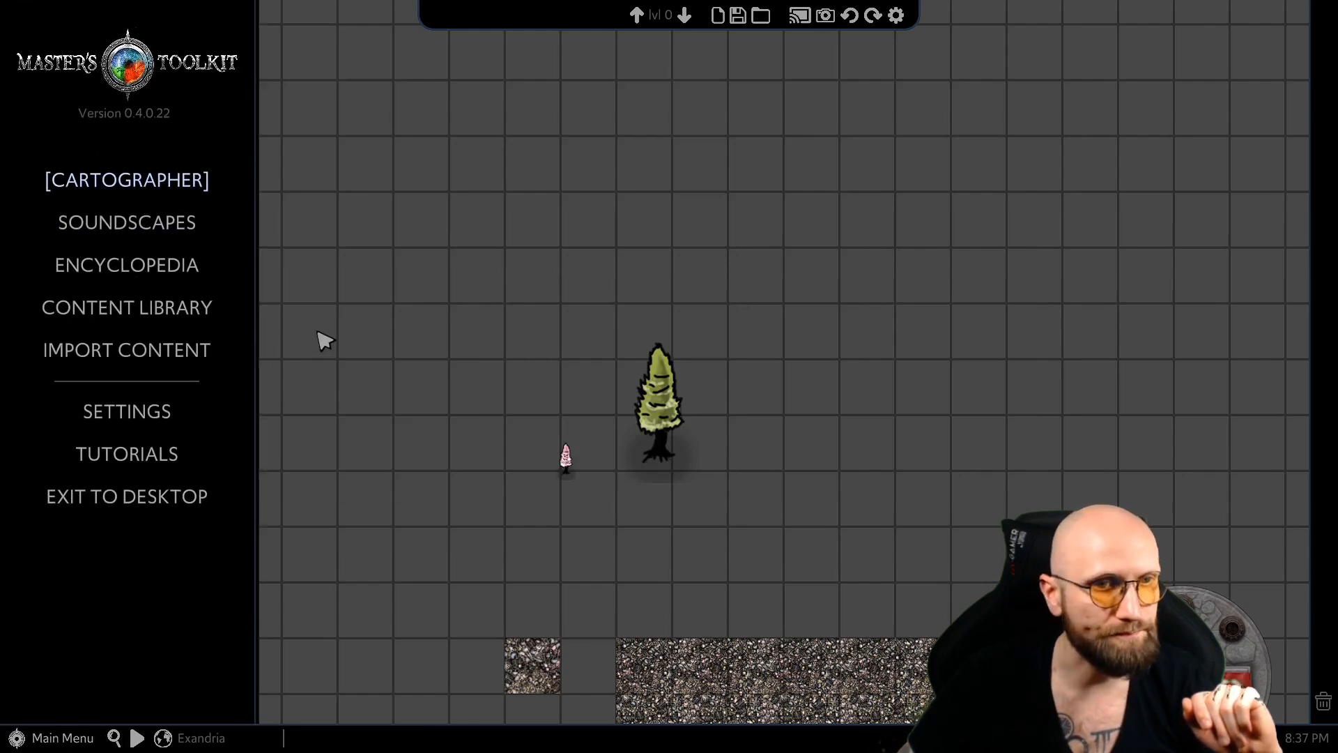
{"action": "left_click", "coordinate": [136, 352]}
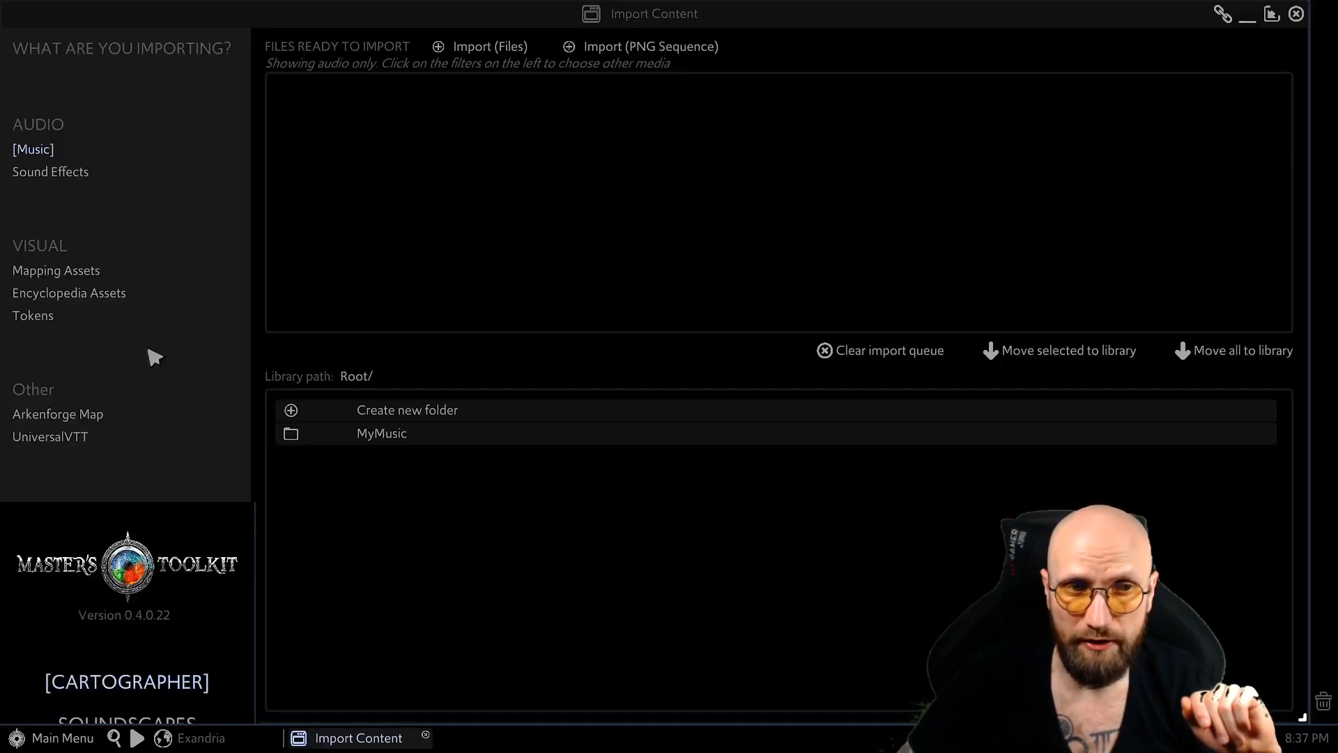
{"action": "left_click", "coordinate": [61, 273]}
{"action": "left_click", "coordinate": [675, 451]}
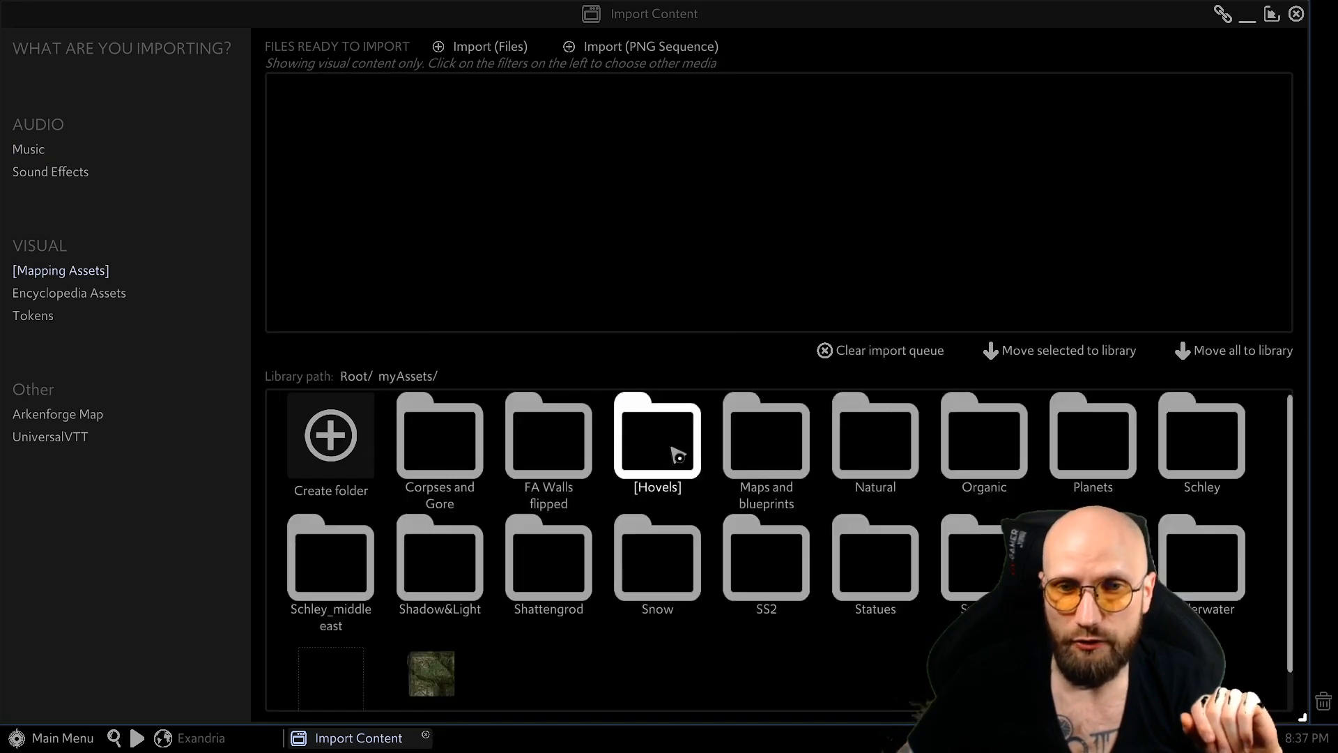
{"action": "scroll", "coordinate": [667, 611], "scroll_direction": "down", "scroll_amount": 1}
{"action": "scroll", "coordinate": [676, 593], "scroll_direction": "up", "scroll_amount": 1}
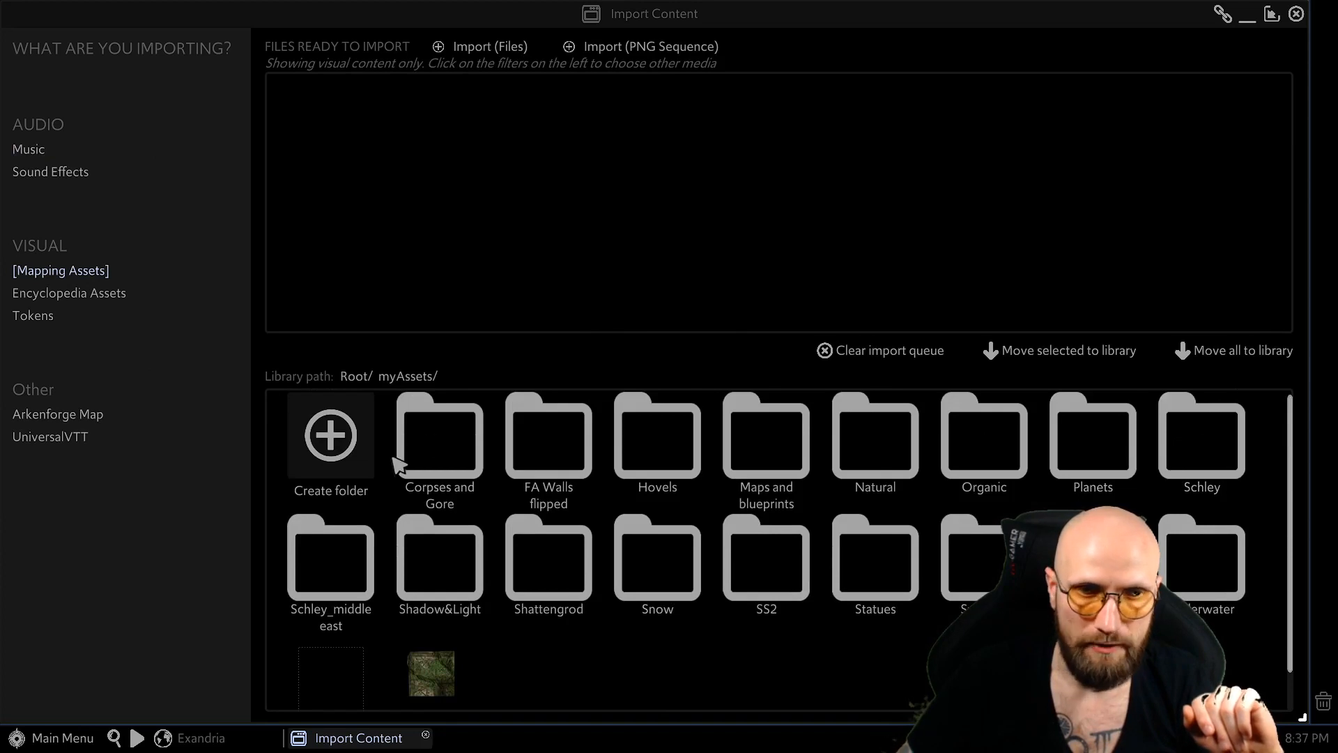
{"action": "double_click", "coordinate": [904, 435]}
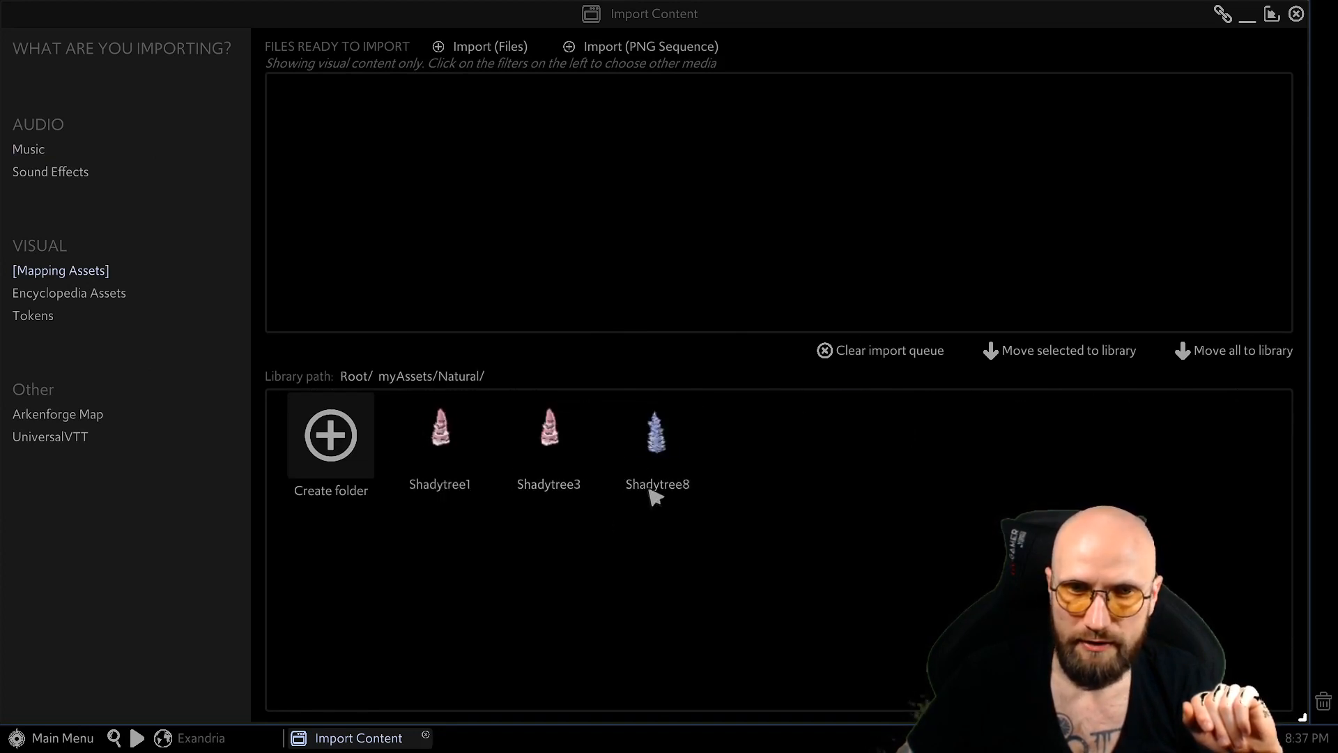
Duplicate the Shadytree8 asset in the Natural folder and name the copy Shadytree8.5
{"action": "right_click", "coordinate": [655, 444]}
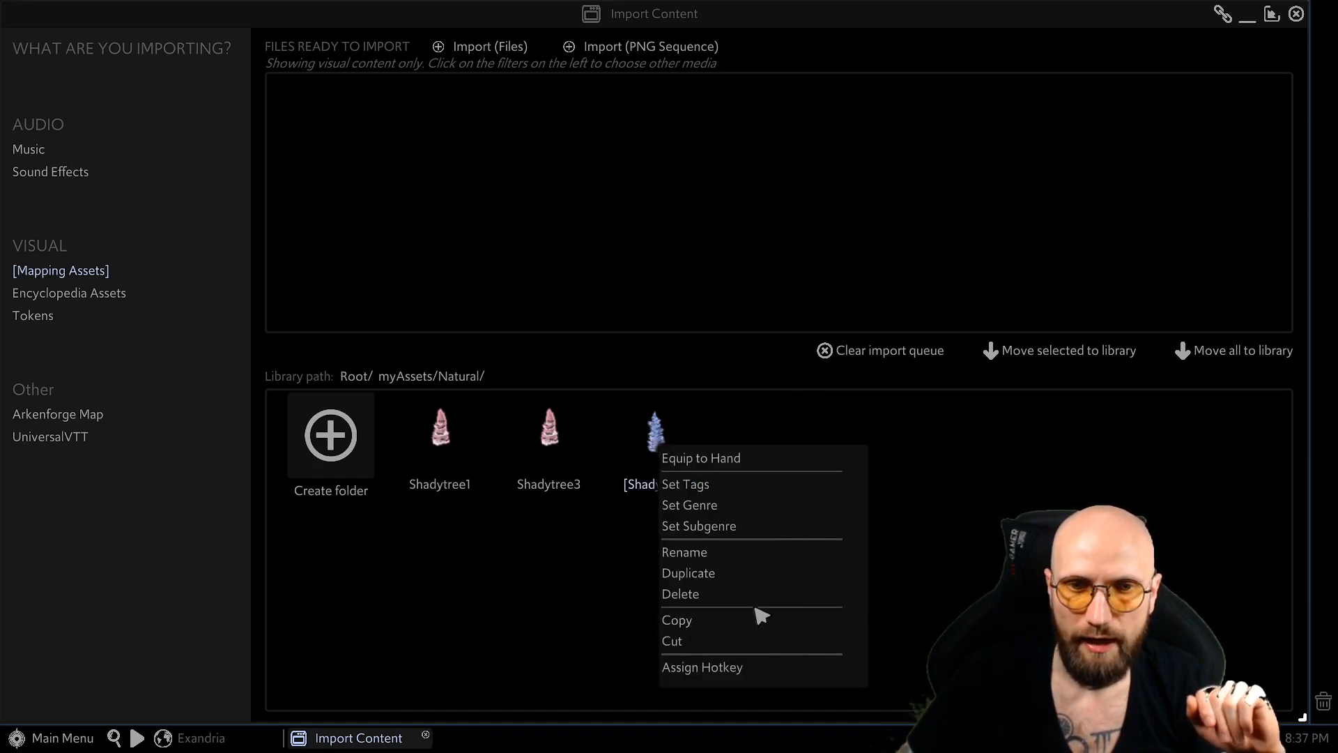
{"action": "left_click", "coordinate": [710, 573]}
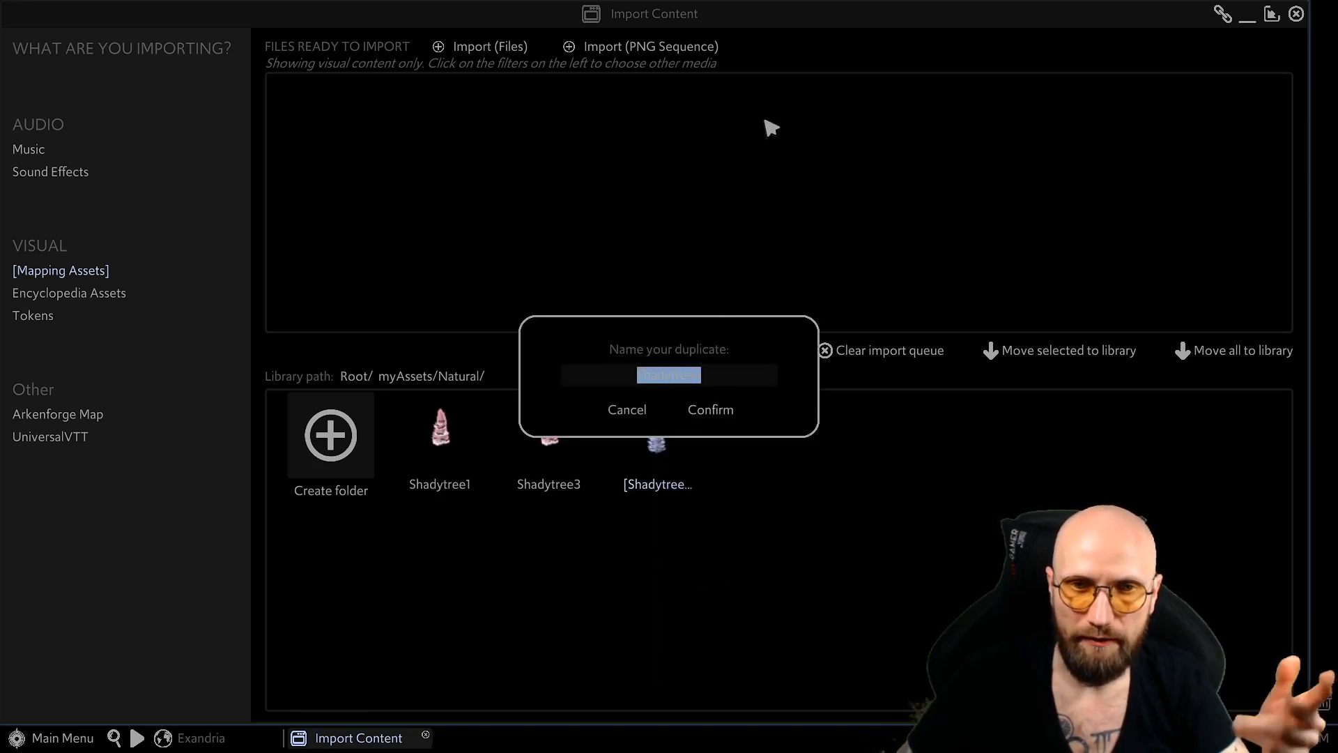
{"action": "type", "text": "Shadyt"}
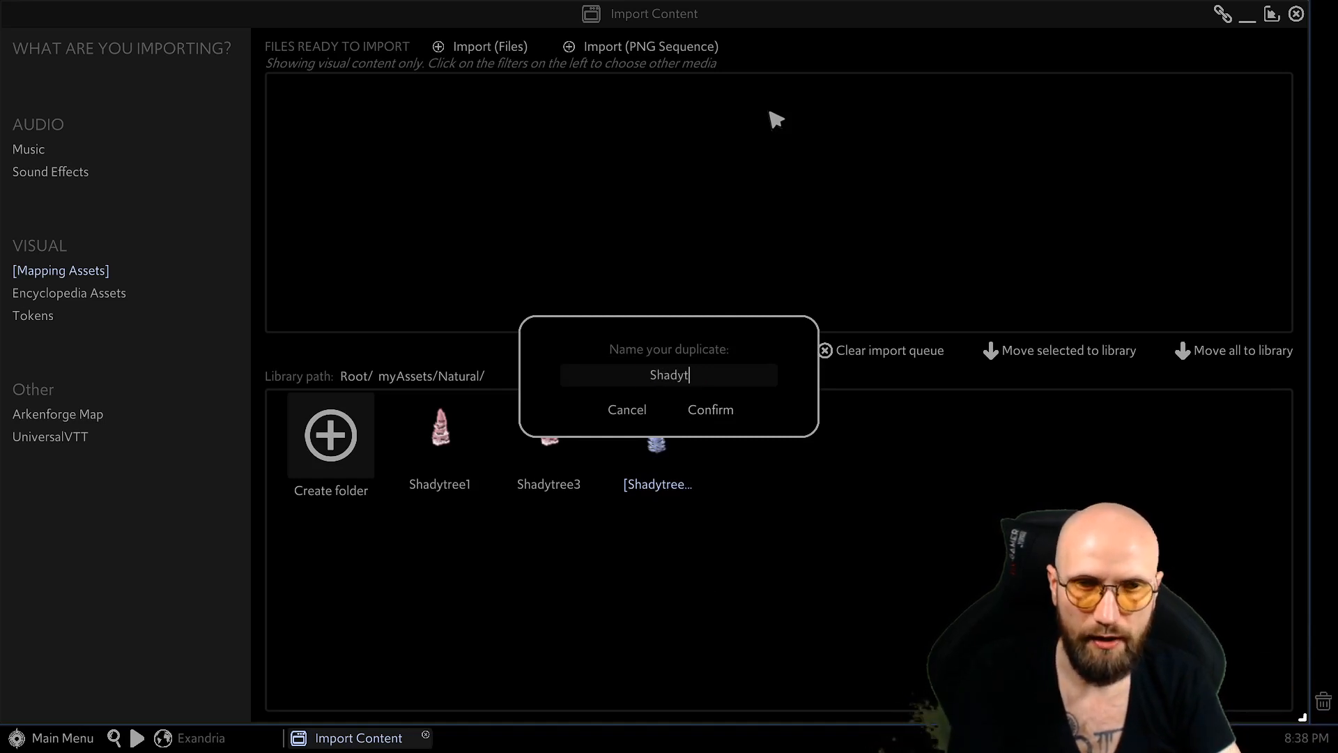
{"action": "type", "text": "ree"}
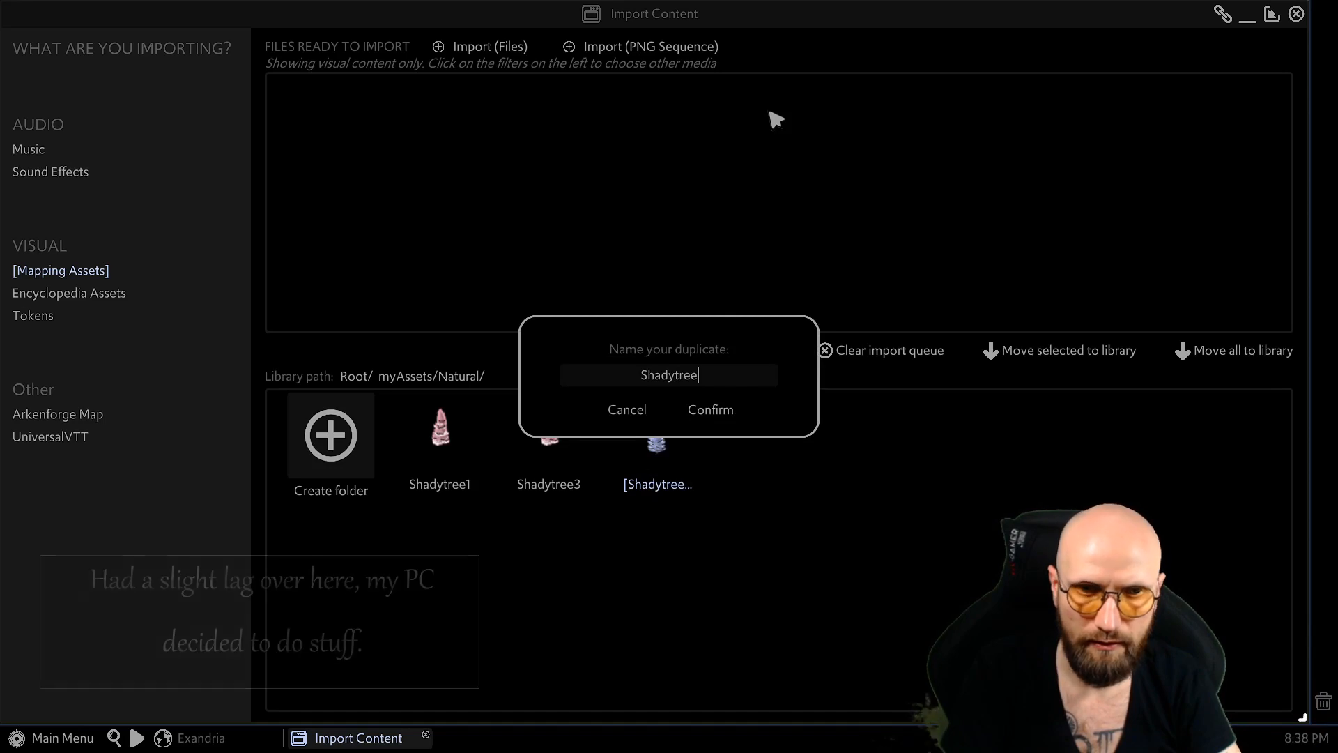
{"action": "type", "text": "8"}
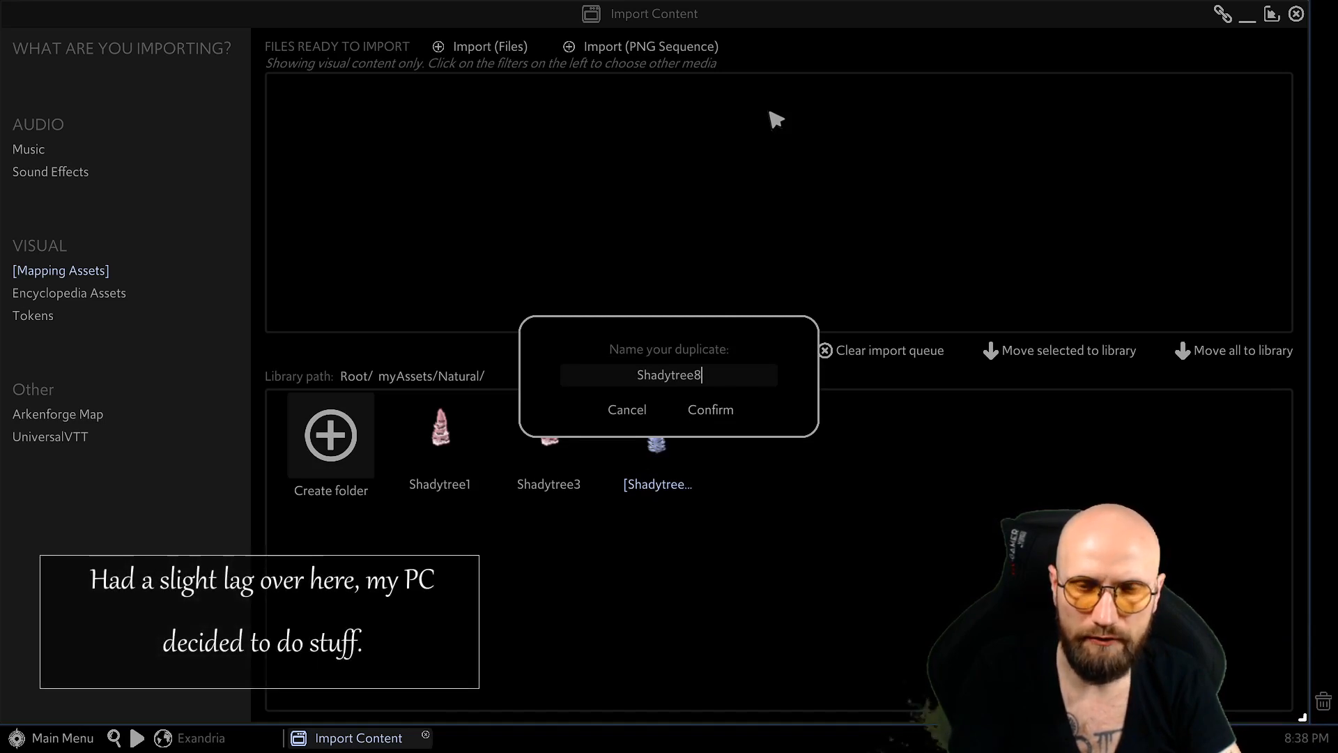
{"action": "key", "text": "BackSpace"}
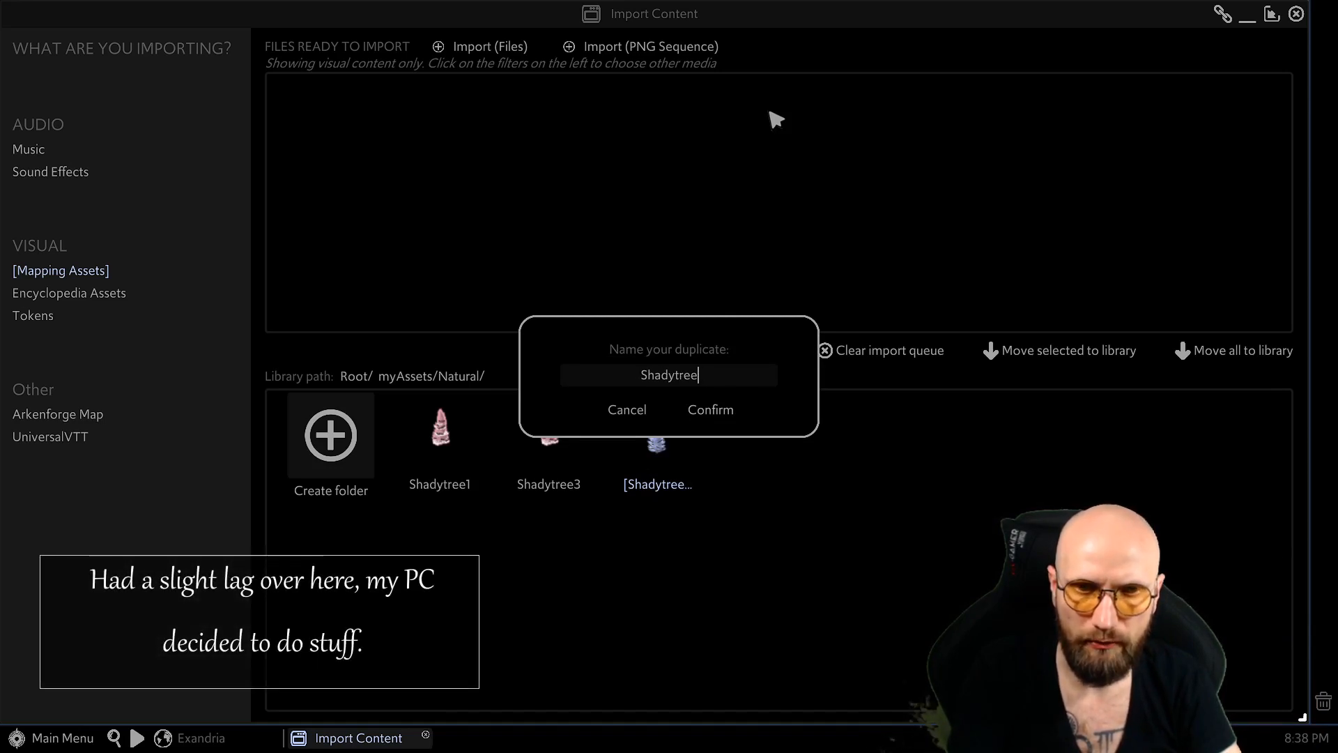
{"action": "type", "text": "8.5"}
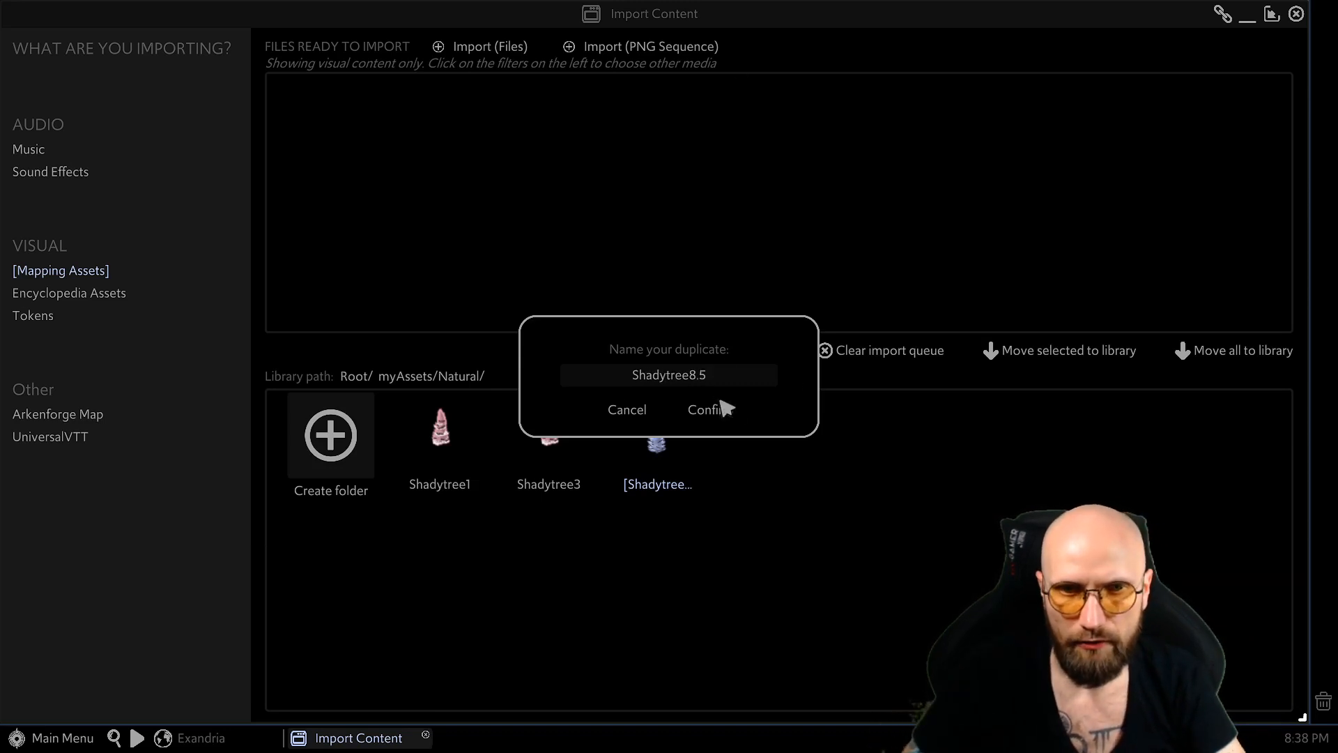
{"action": "left_click", "coordinate": [725, 409]}
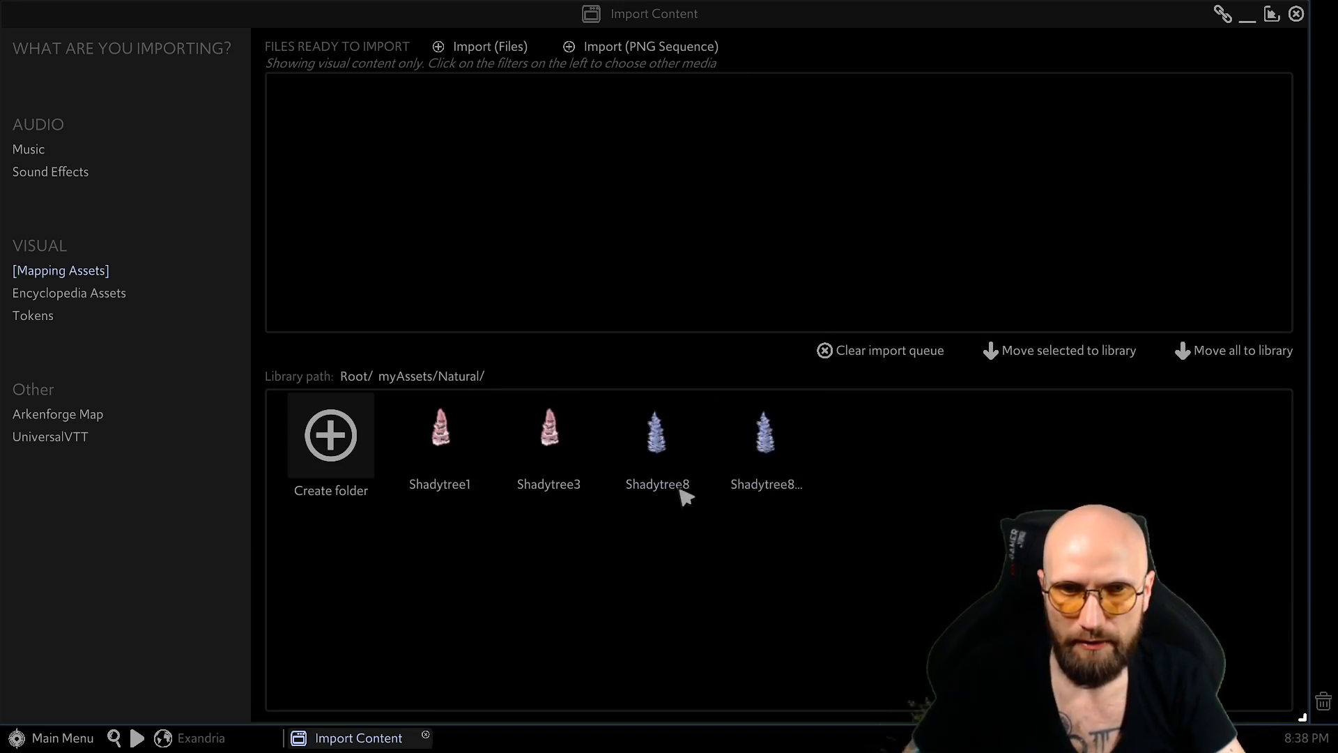
Return to the map and place one Shadytree8.5 from the Natural folder on the grid beside the yellow-green tree
{"action": "left_click", "coordinate": [1296, 14]}
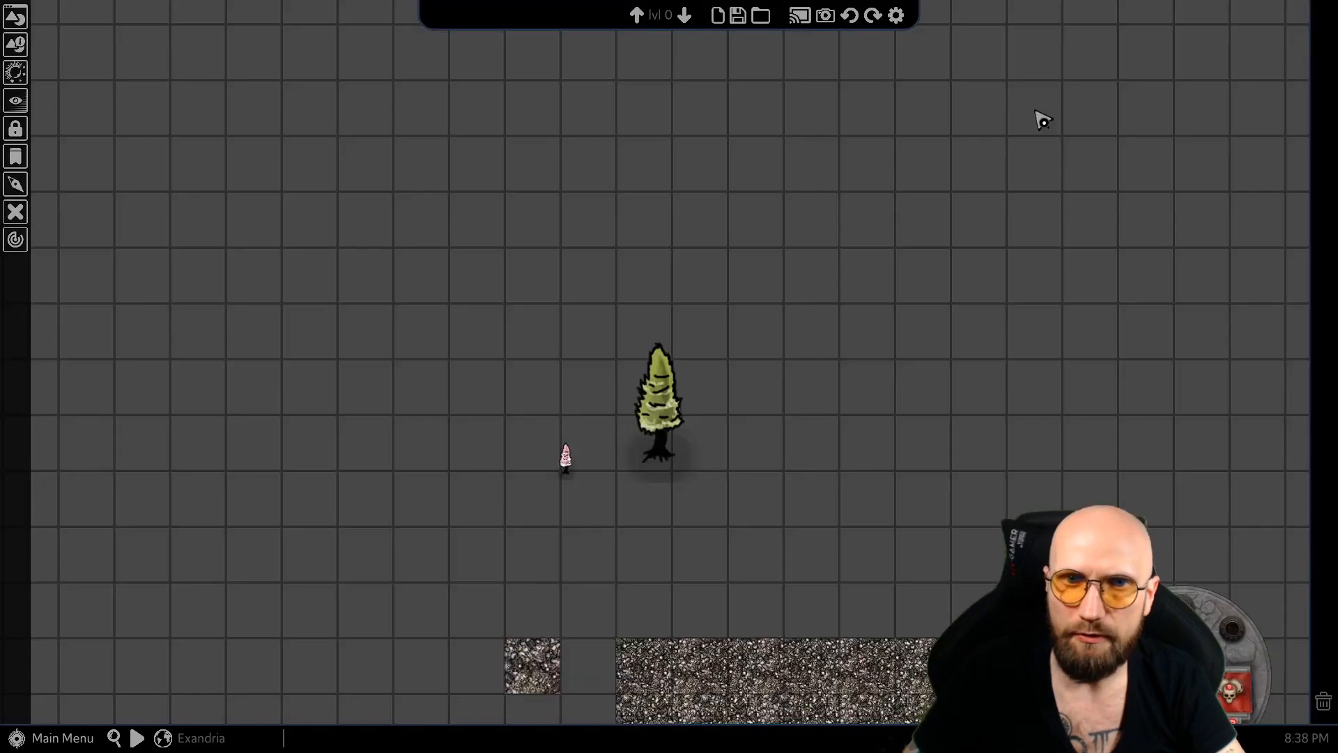
{"action": "left_click", "coordinate": [16, 16]}
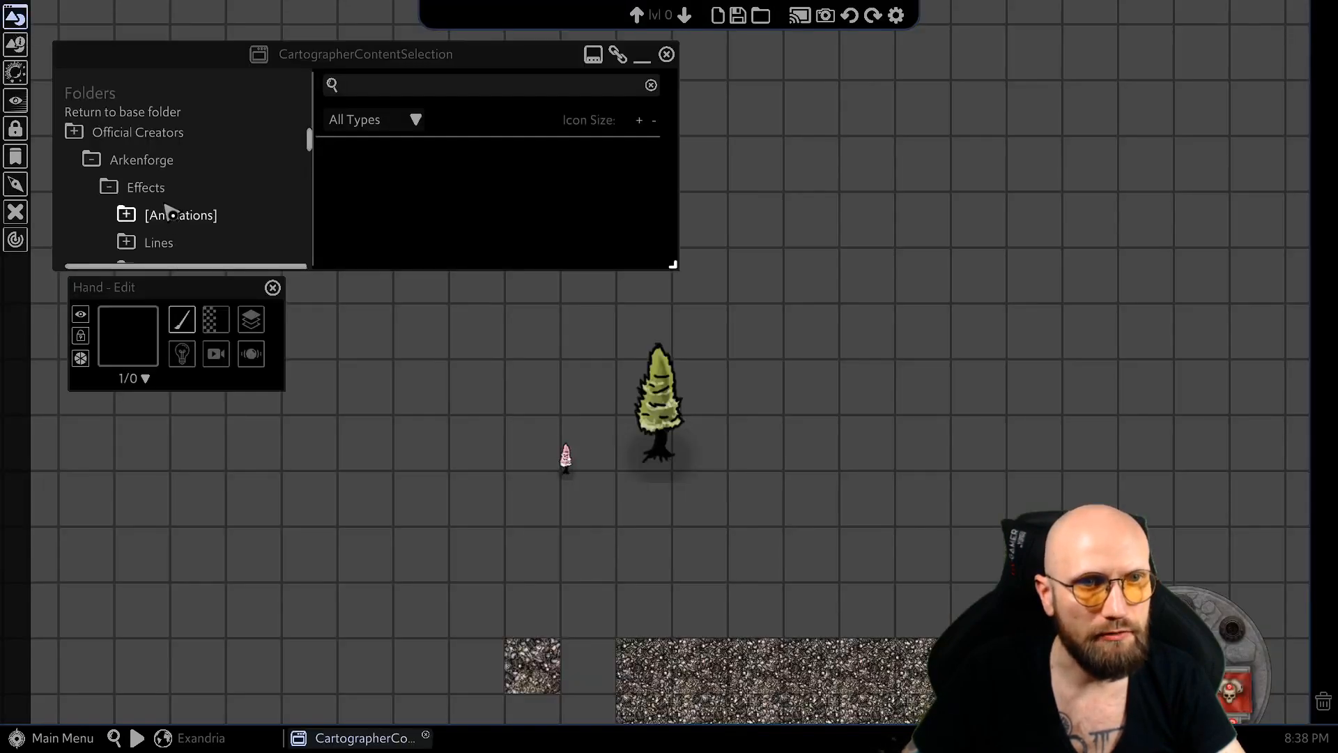
{"action": "scroll", "coordinate": [170, 212], "scroll_direction": "down", "scroll_amount": 10}
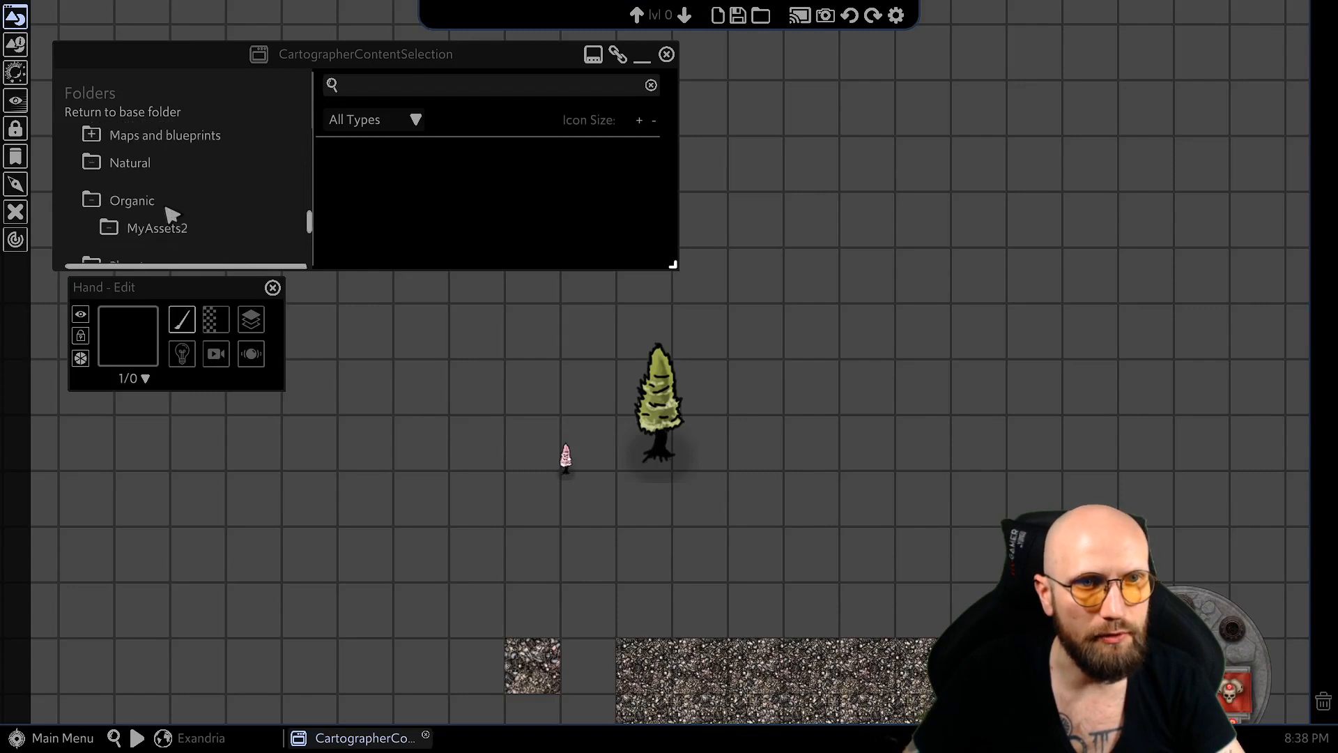
{"action": "left_click", "coordinate": [143, 164]}
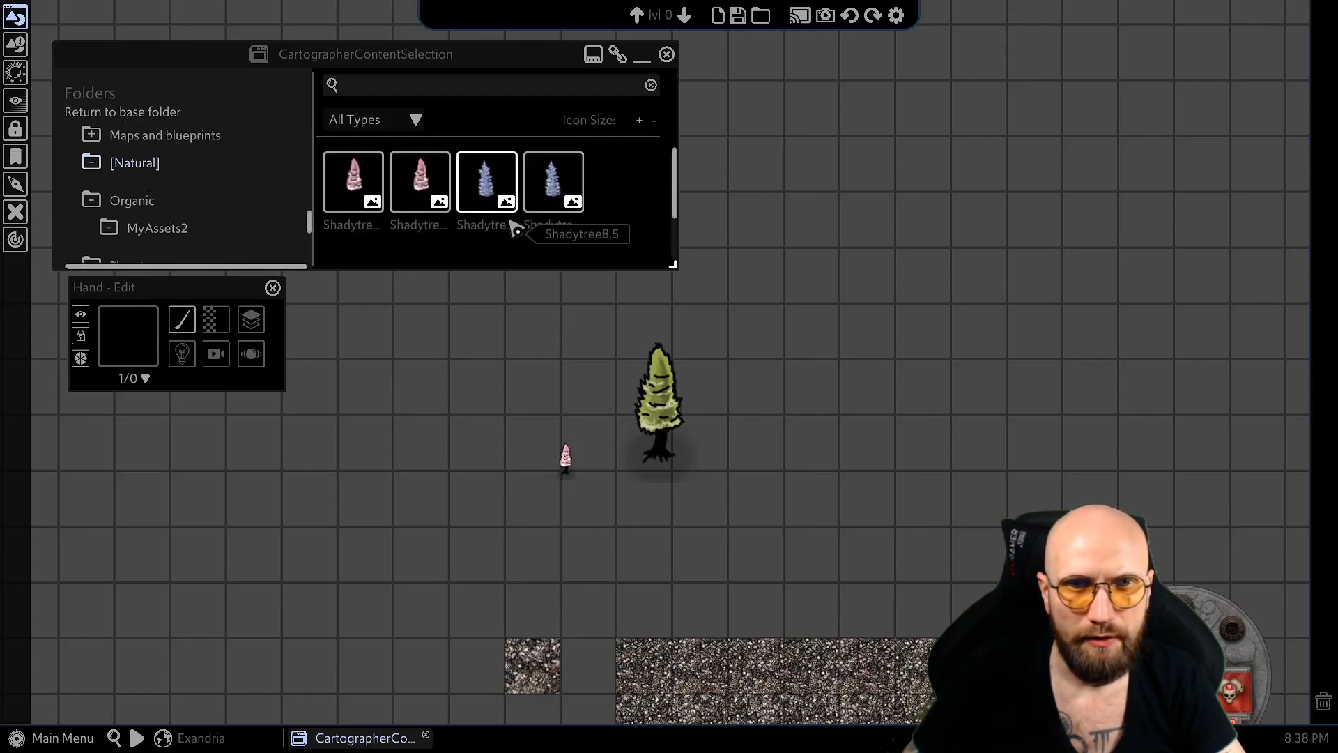
{"action": "left_click", "coordinate": [554, 185]}
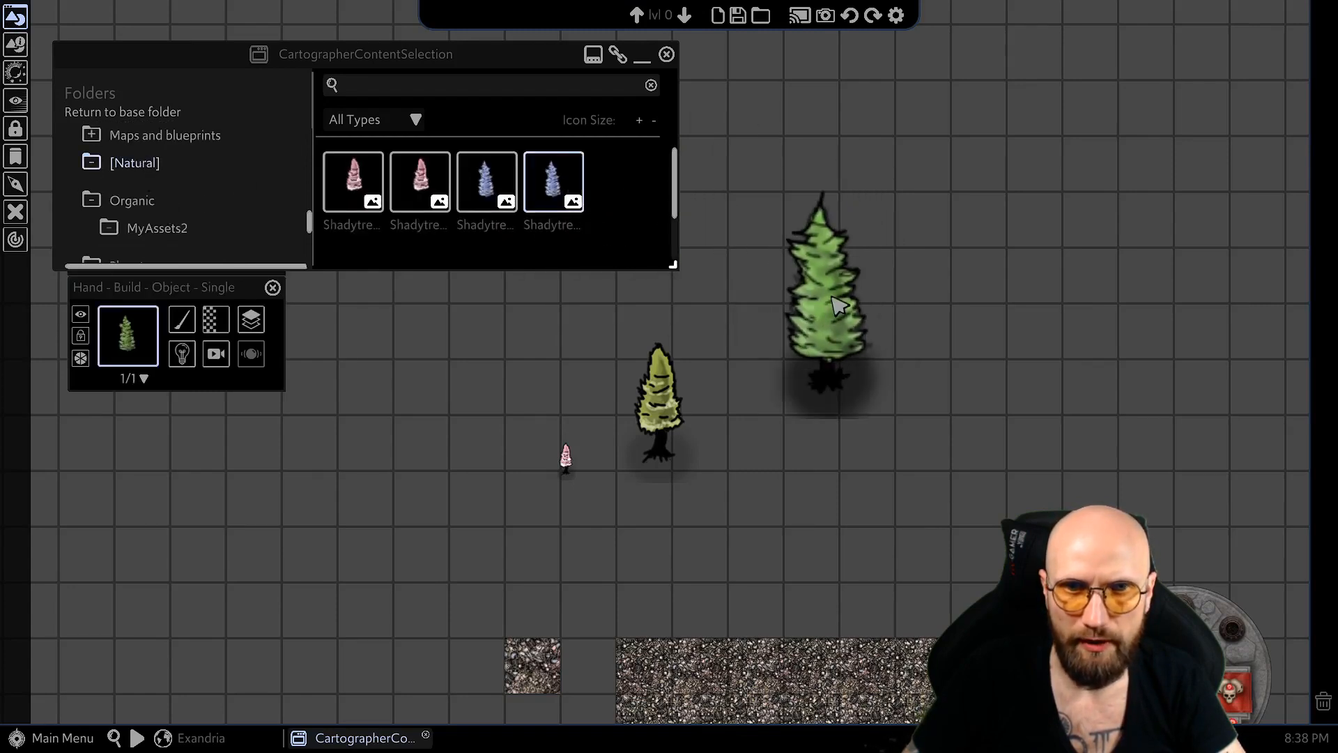
{"action": "right_click", "coordinate": [921, 285]}
{"action": "left_click_drag", "start_coordinate": [971, 157], "coordinate": [820, 277]}
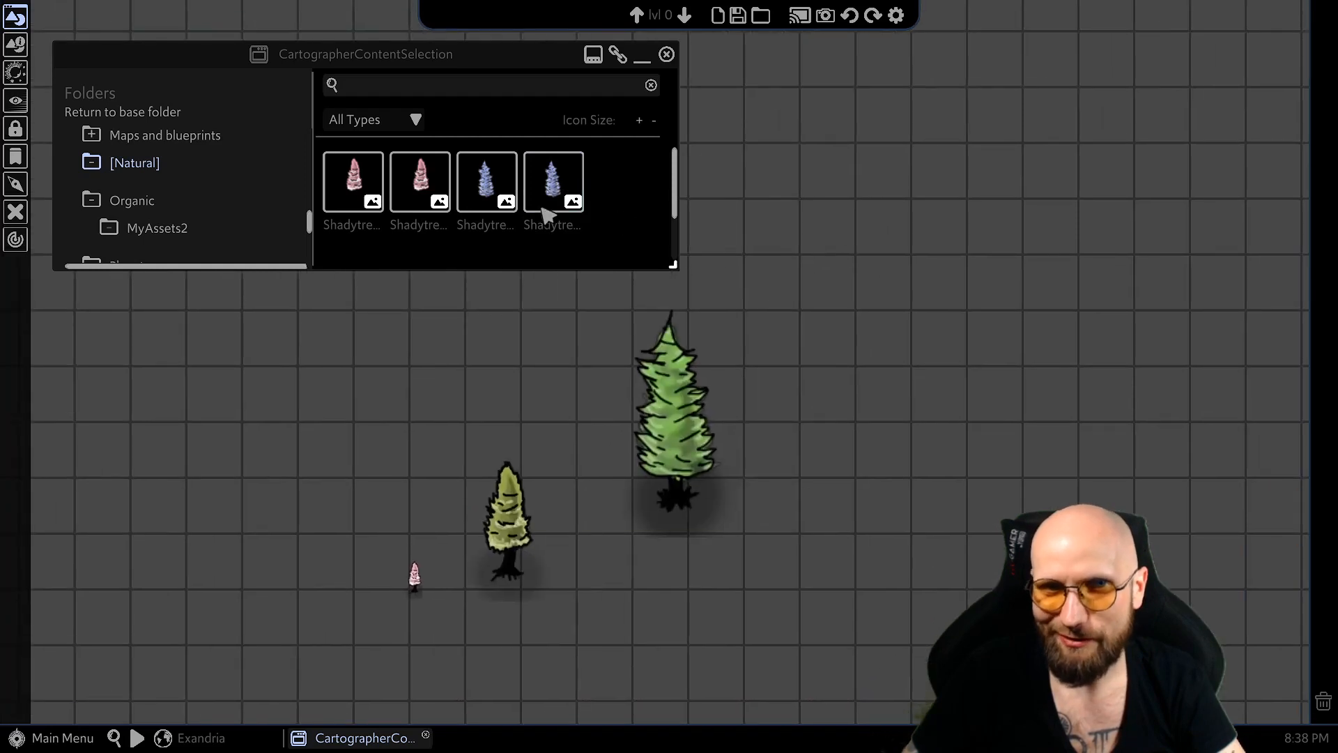
Place one Shadytree8 on the open grid beside the large green tree and scale it down to roughly half size
{"action": "left_click", "coordinate": [500, 188]}
{"action": "left_click", "coordinate": [933, 391]}
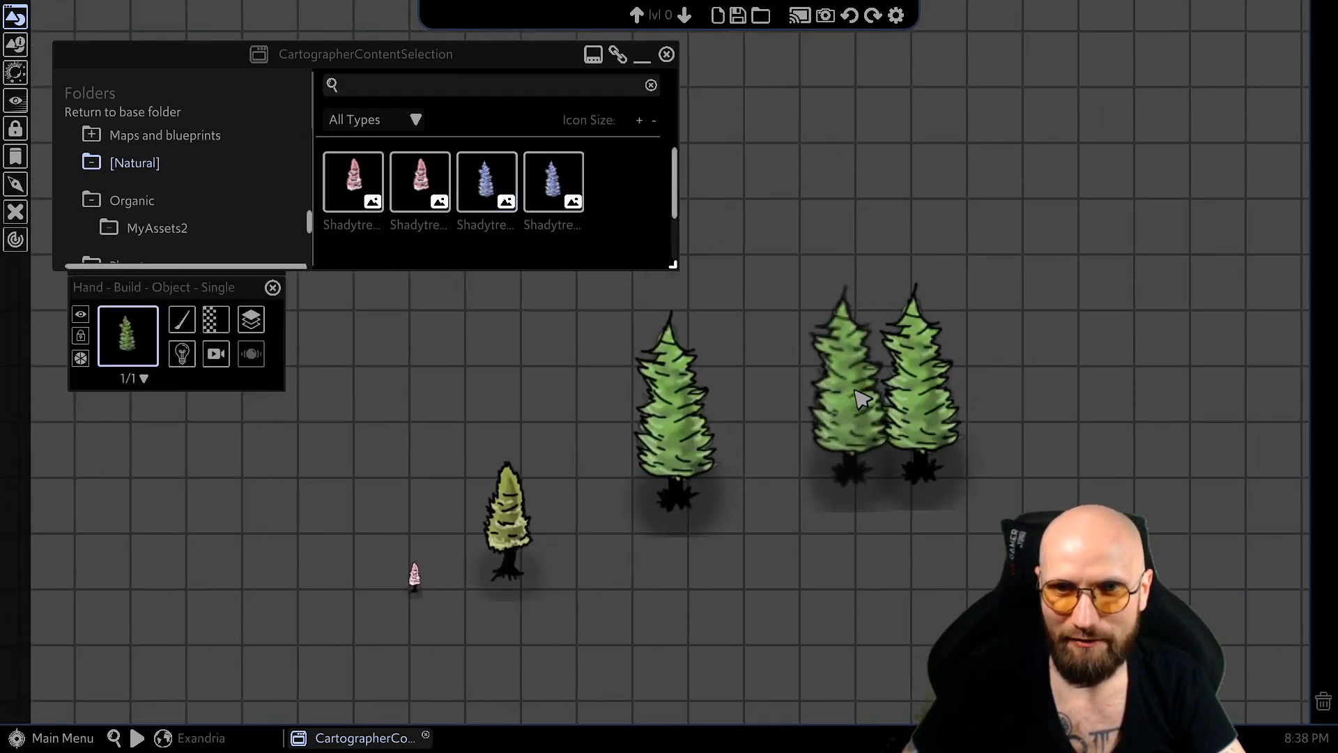
{"action": "right_click", "coordinate": [862, 399]}
{"action": "left_click", "coordinate": [908, 394]}
{"action": "left_click_drag", "start_coordinate": [990, 281], "coordinate": [925, 385]}
Recolour the scaled-down tree with hue 20, saturation 53 and brightness 28
{"action": "key", "text": "h"}
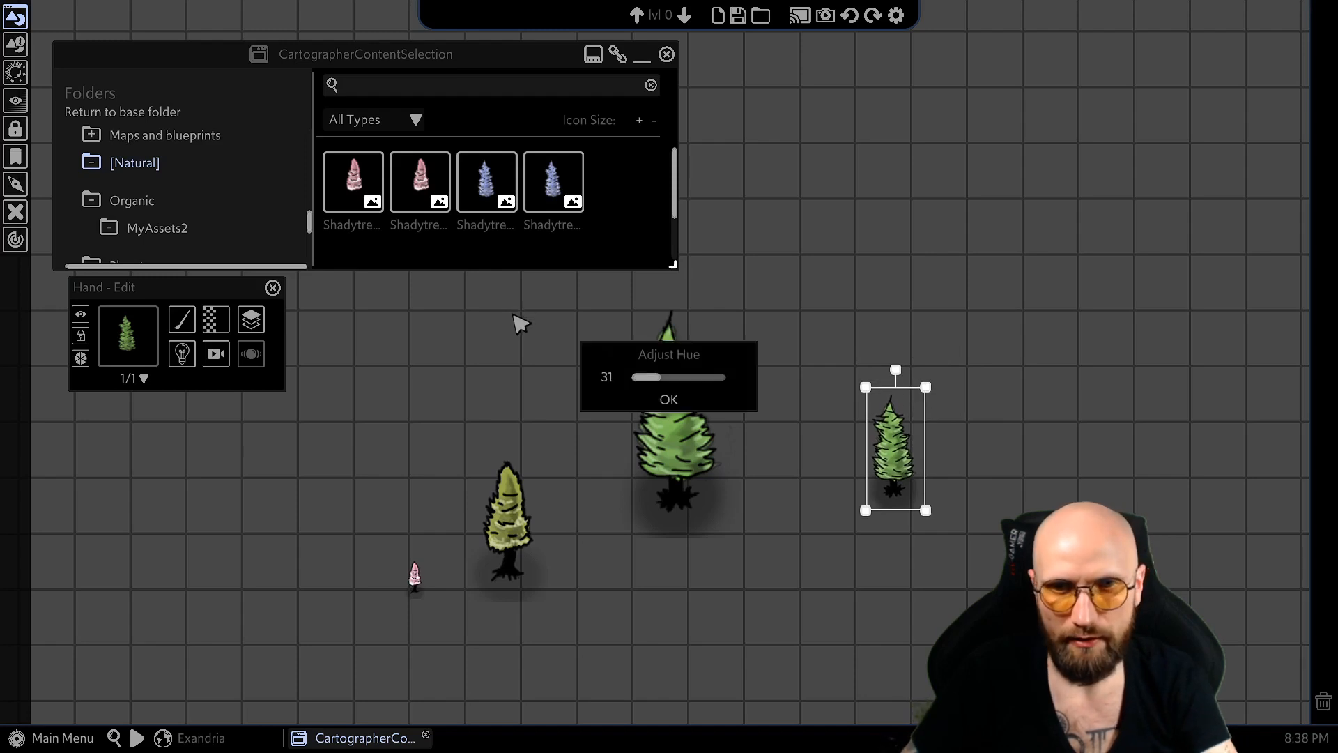
{"action": "key", "text": "b"}
{"action": "key", "text": "s"}
{"action": "left_click_drag", "start_coordinate": [654, 353], "coordinate": [1020, 279]}
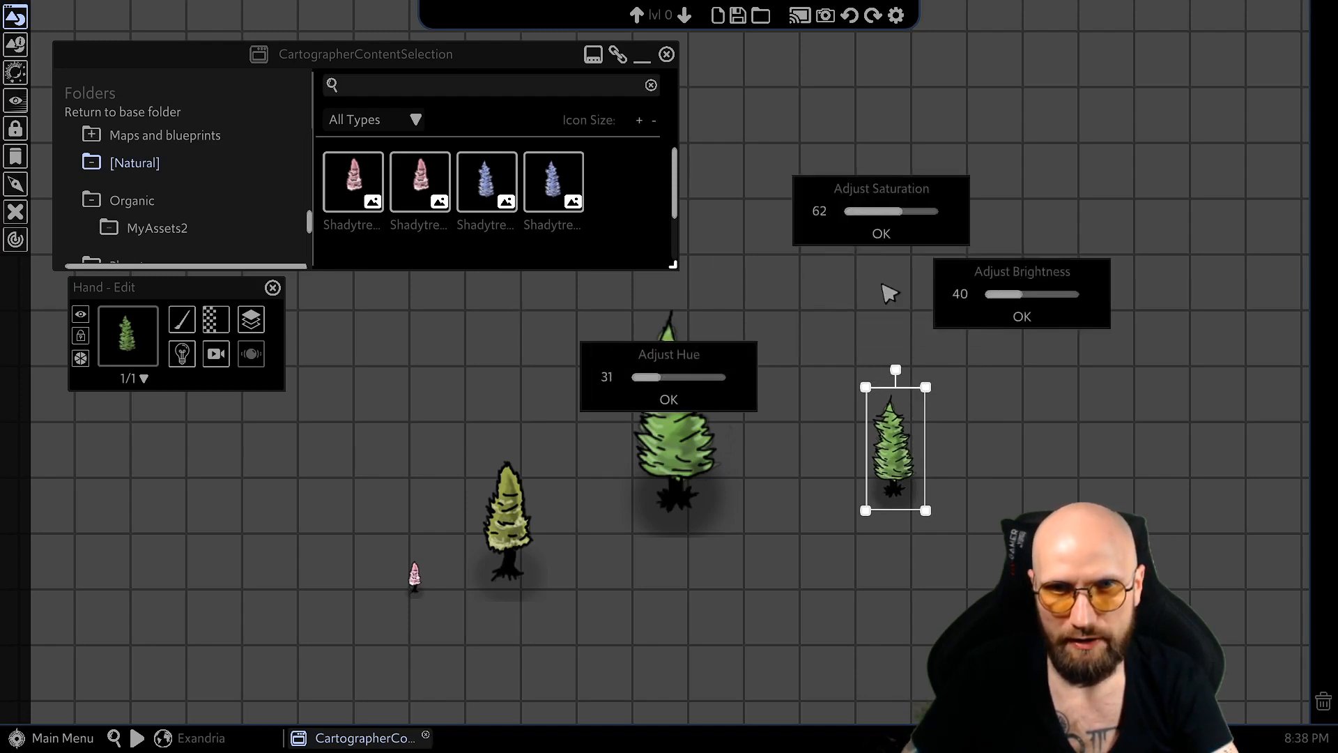
{"action": "left_click_drag", "start_coordinate": [900, 211], "coordinate": [874, 213]}
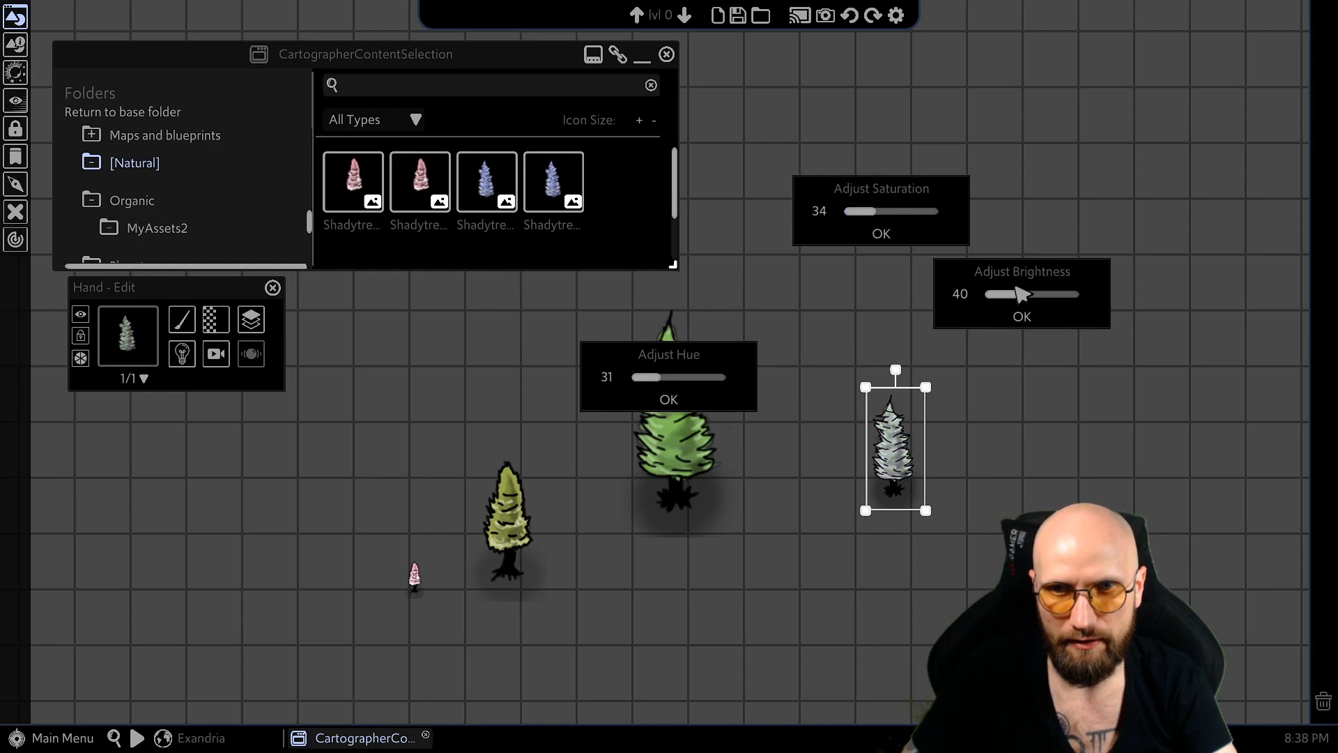
{"action": "mouse_move", "coordinate": [1019, 294]}
{"action": "left_mouse_down"}
{"action": "mouse_move", "coordinate": [1030, 294]}
{"action": "mouse_move", "coordinate": [1011, 294]}
{"action": "left_mouse_up"}
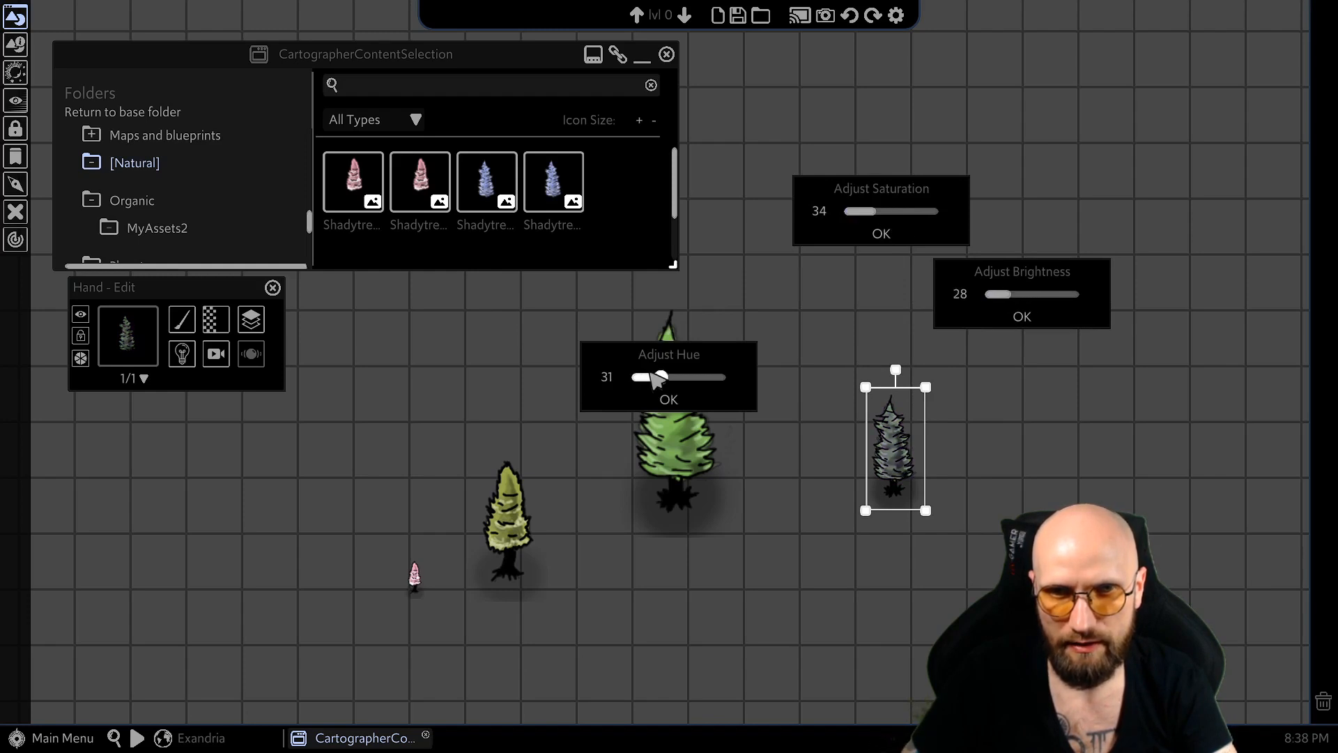
{"action": "mouse_move", "coordinate": [660, 377]}
{"action": "left_mouse_down"}
{"action": "mouse_move", "coordinate": [697, 380]}
{"action": "mouse_move", "coordinate": [639, 380]}
{"action": "left_mouse_up"}
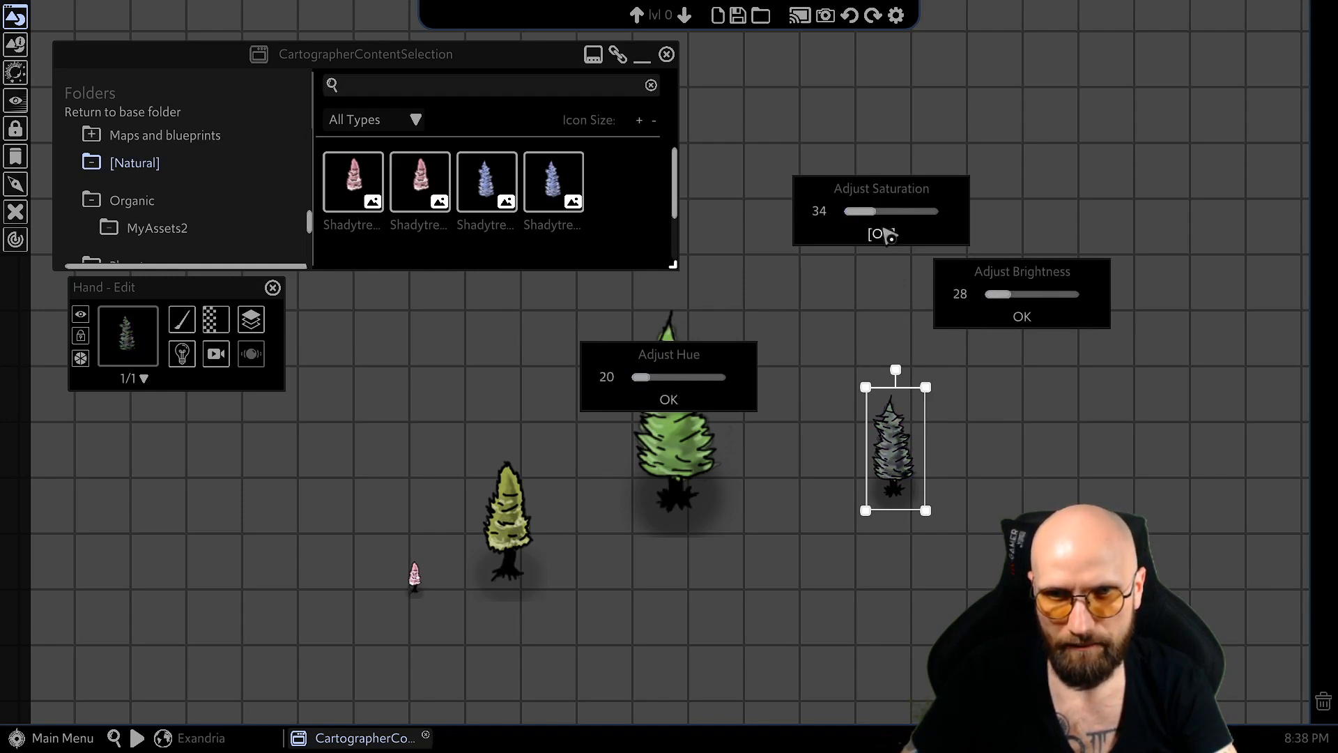
{"action": "left_click_drag", "start_coordinate": [874, 212], "coordinate": [894, 212]}
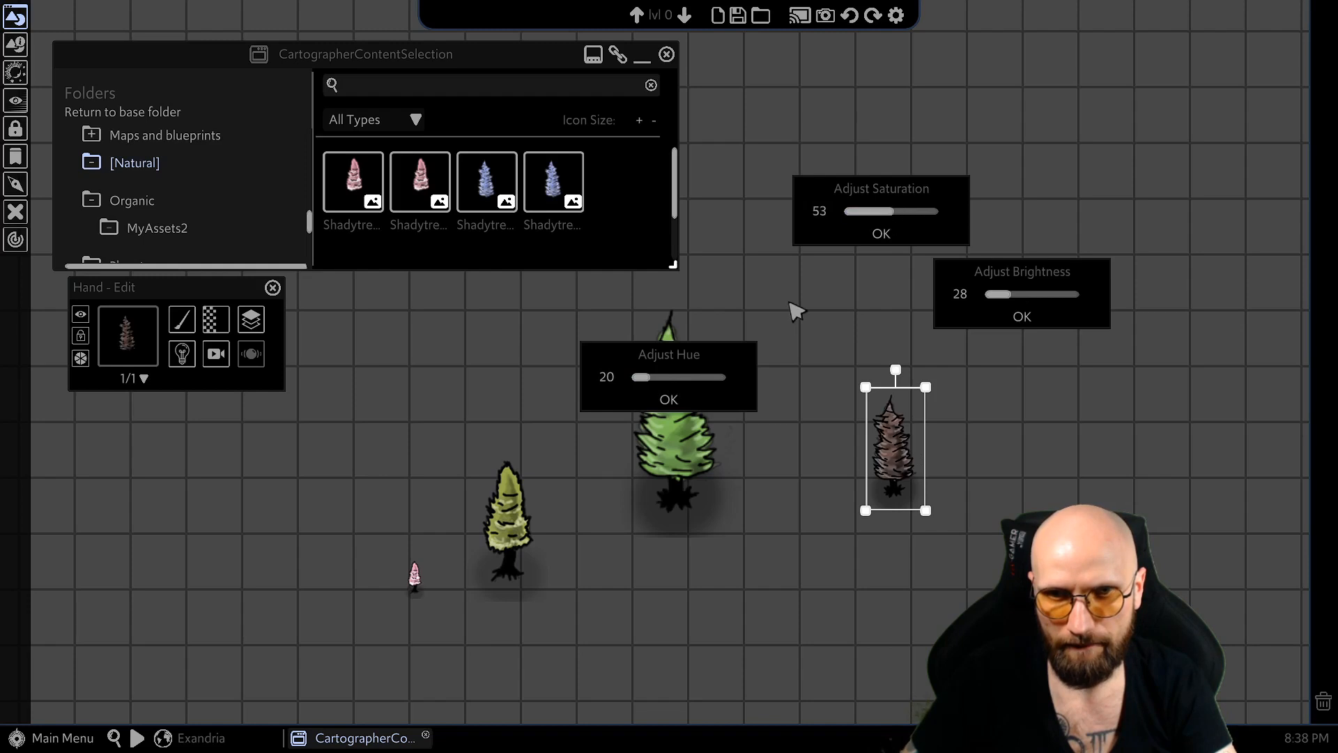
{"action": "left_click", "coordinate": [676, 398]}
{"action": "left_click", "coordinate": [881, 235]}
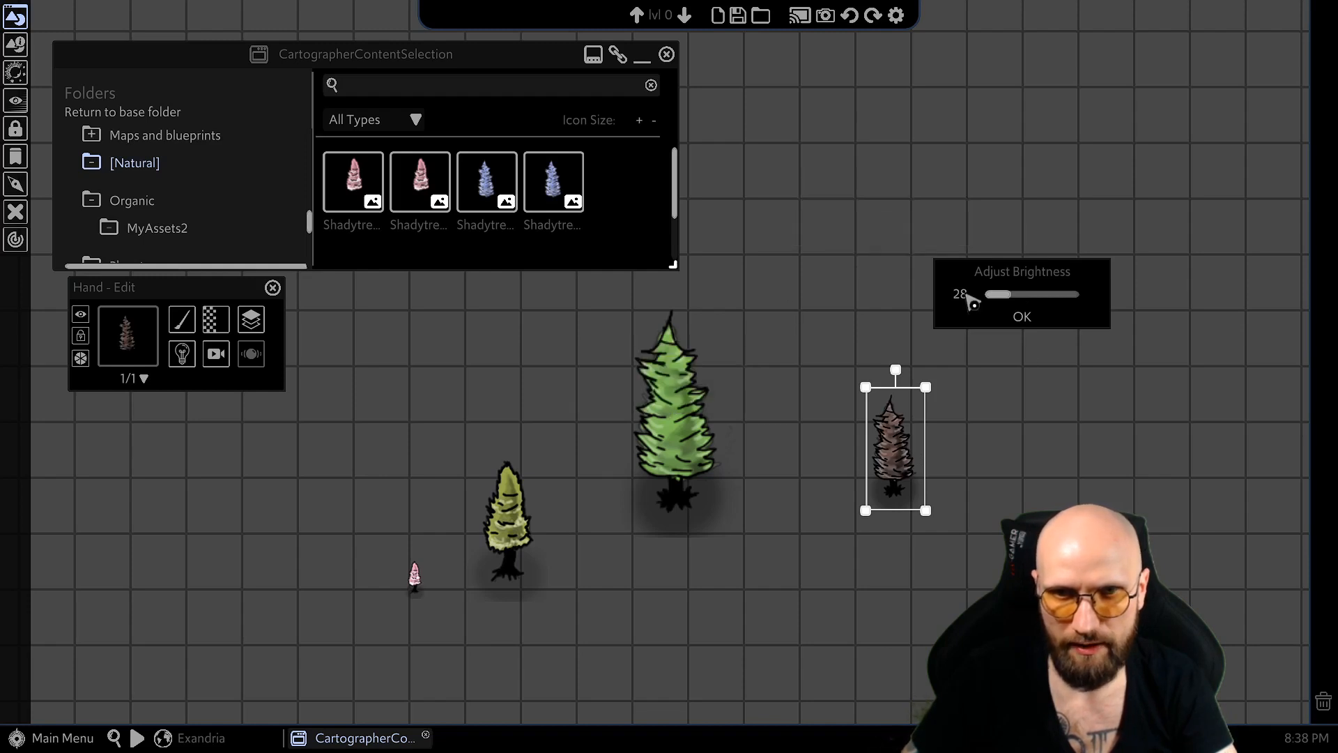
{"action": "left_click", "coordinate": [1022, 317]}
Set the small brown tree as the default placement for its asset and clear the selection
{"action": "left_click_drag", "start_coordinate": [1036, 457], "coordinate": [944, 411]}
{"action": "right_click", "coordinate": [802, 422]}
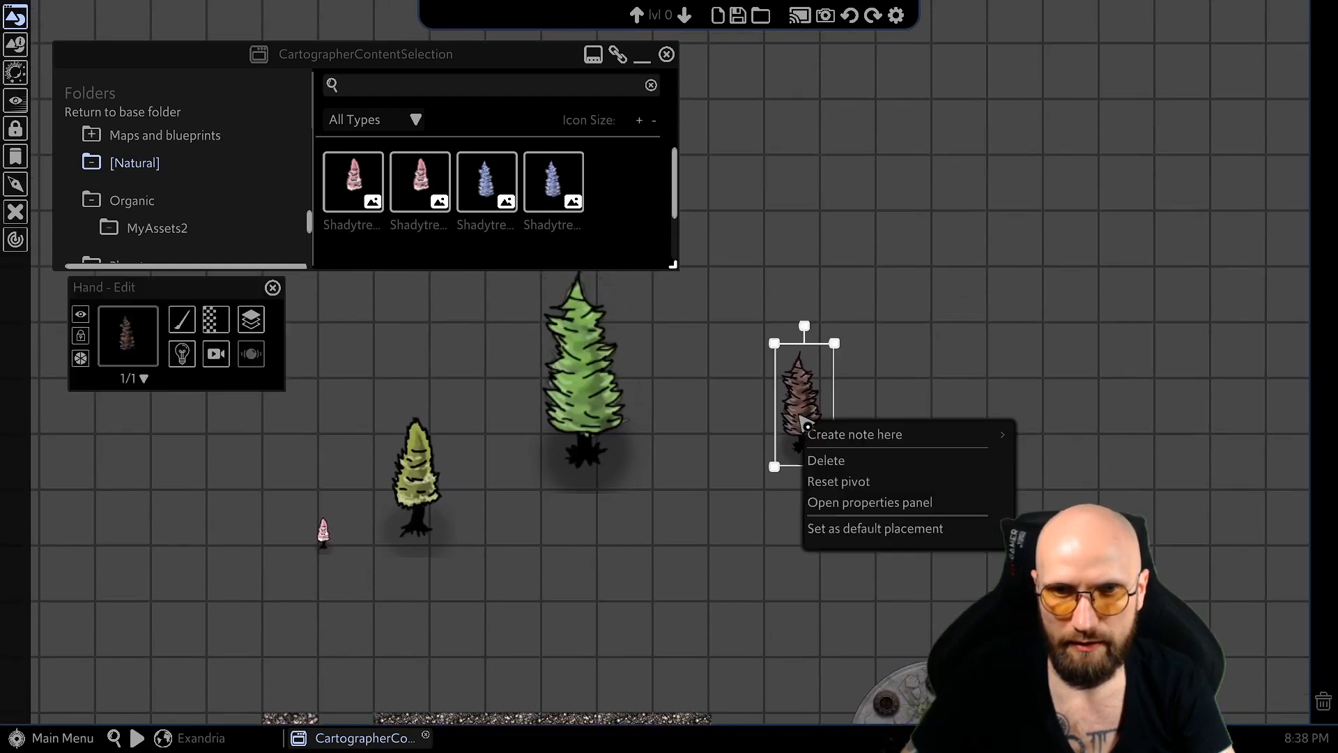
{"action": "left_click", "coordinate": [864, 529]}
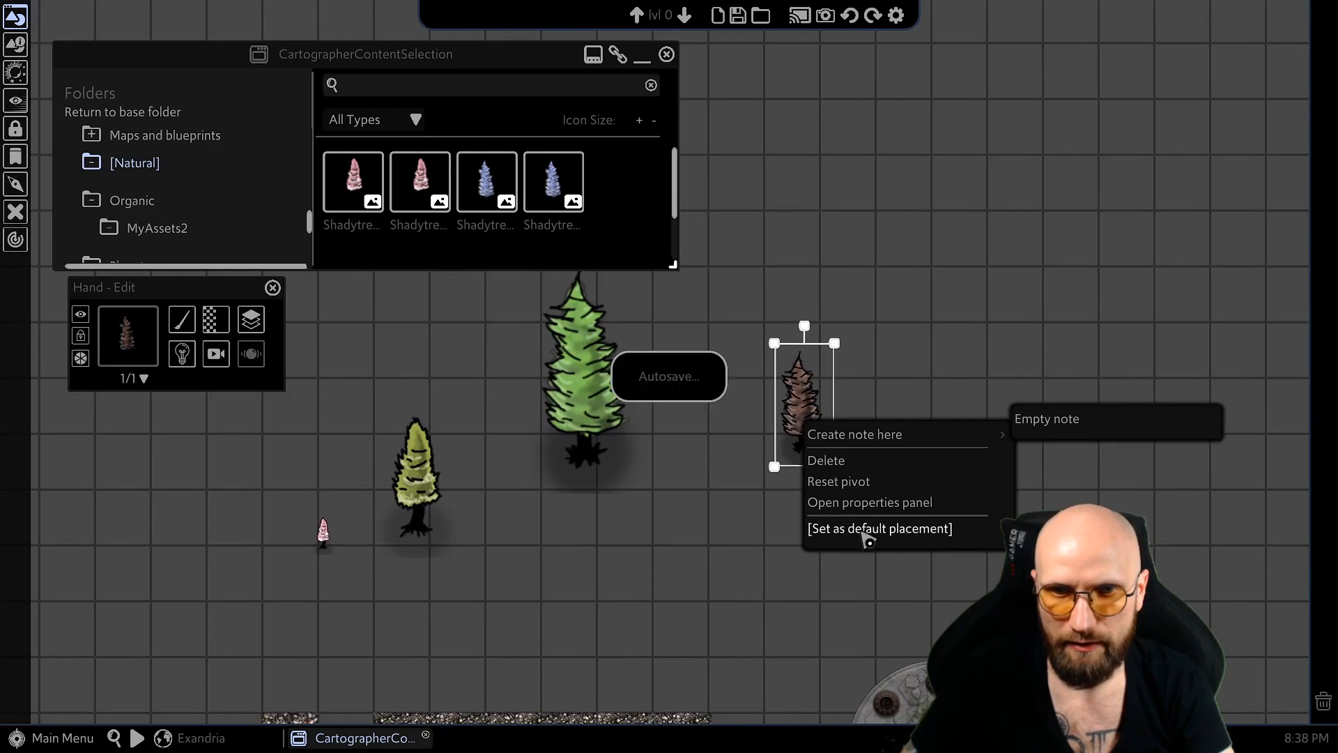
{"action": "left_click", "coordinate": [658, 511]}
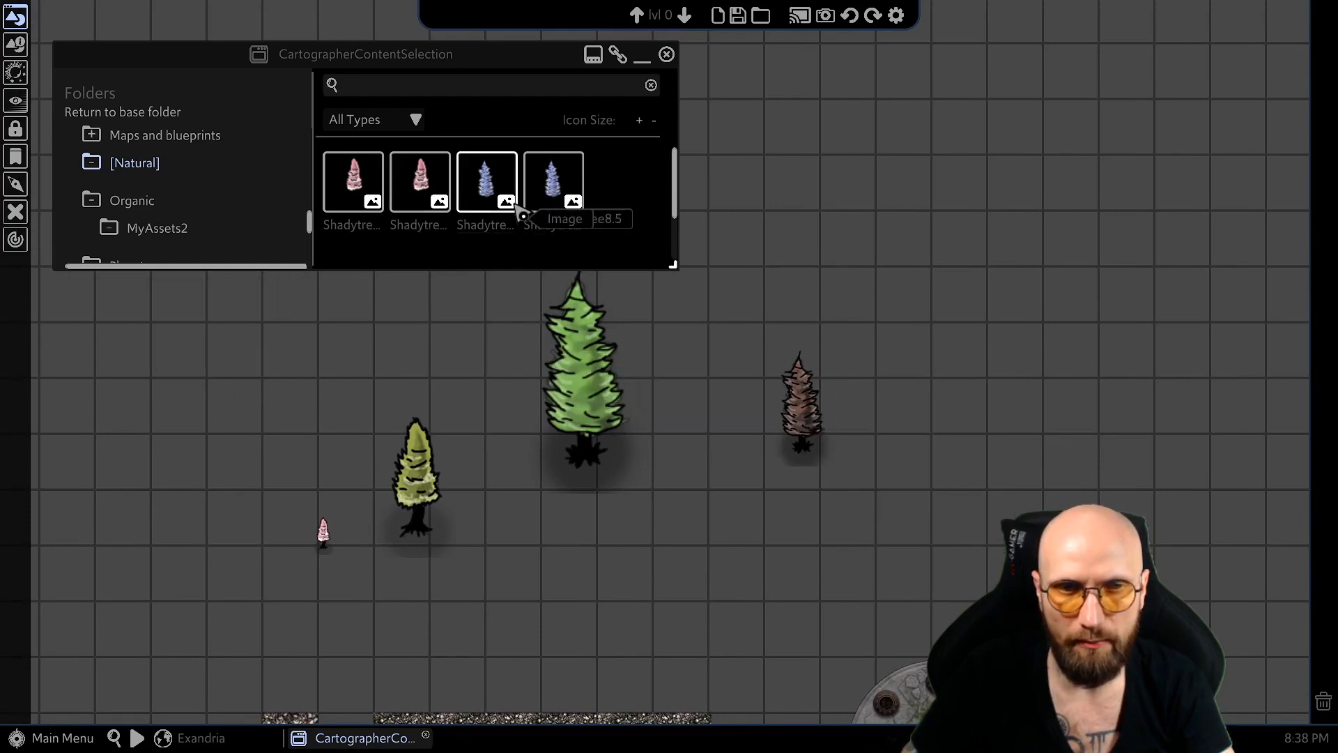
Place one Shadytree8.5 and one Shadytree8 above the existing trees, with the brown tree moved to the left of the green one
{"action": "left_click", "coordinate": [553, 182]}
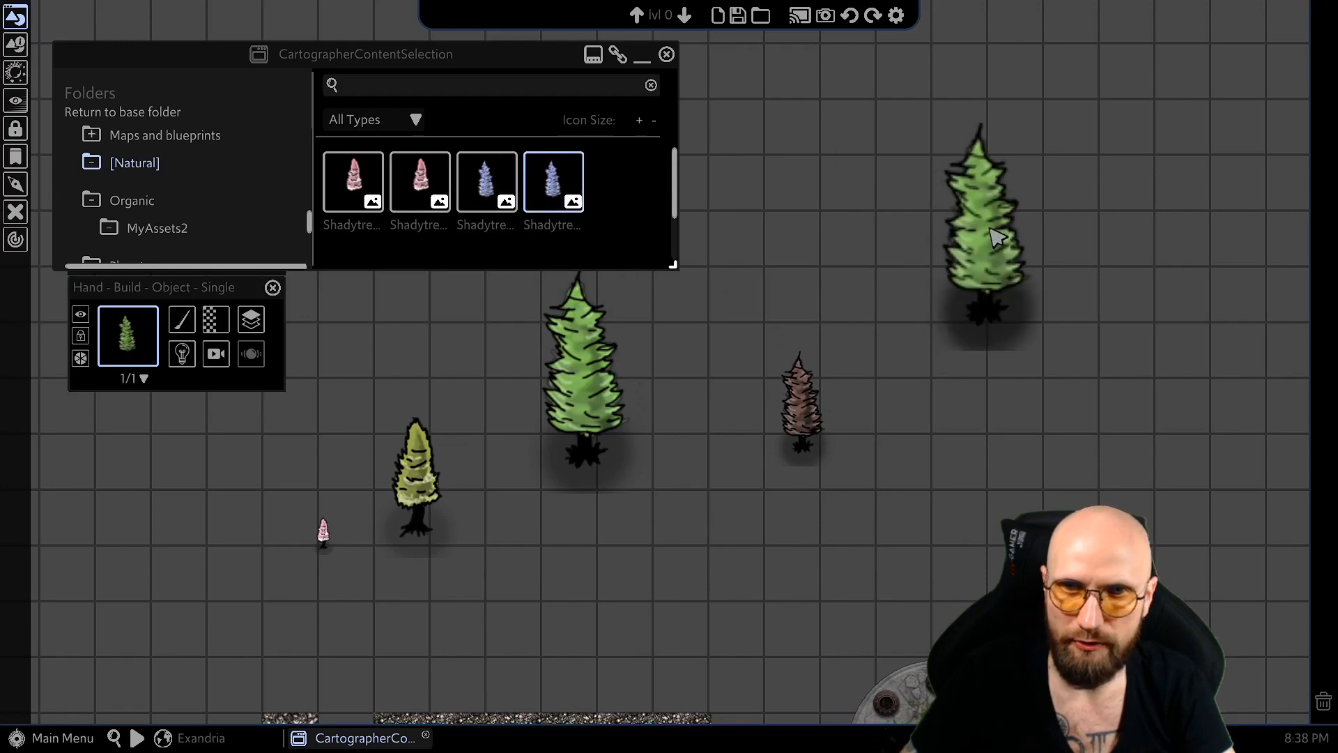
{"action": "left_click", "coordinate": [998, 237]}
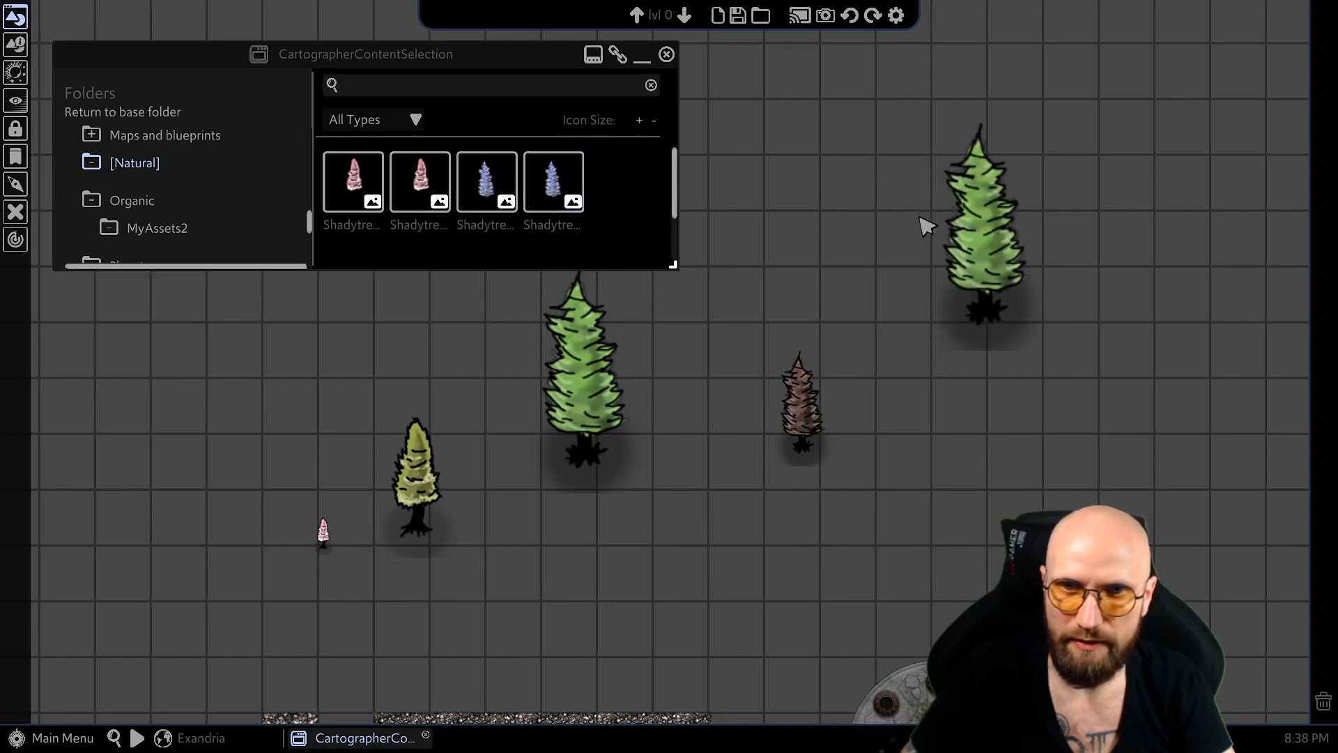
{"action": "left_click", "coordinate": [492, 196]}
{"action": "left_click", "coordinate": [1078, 276]}
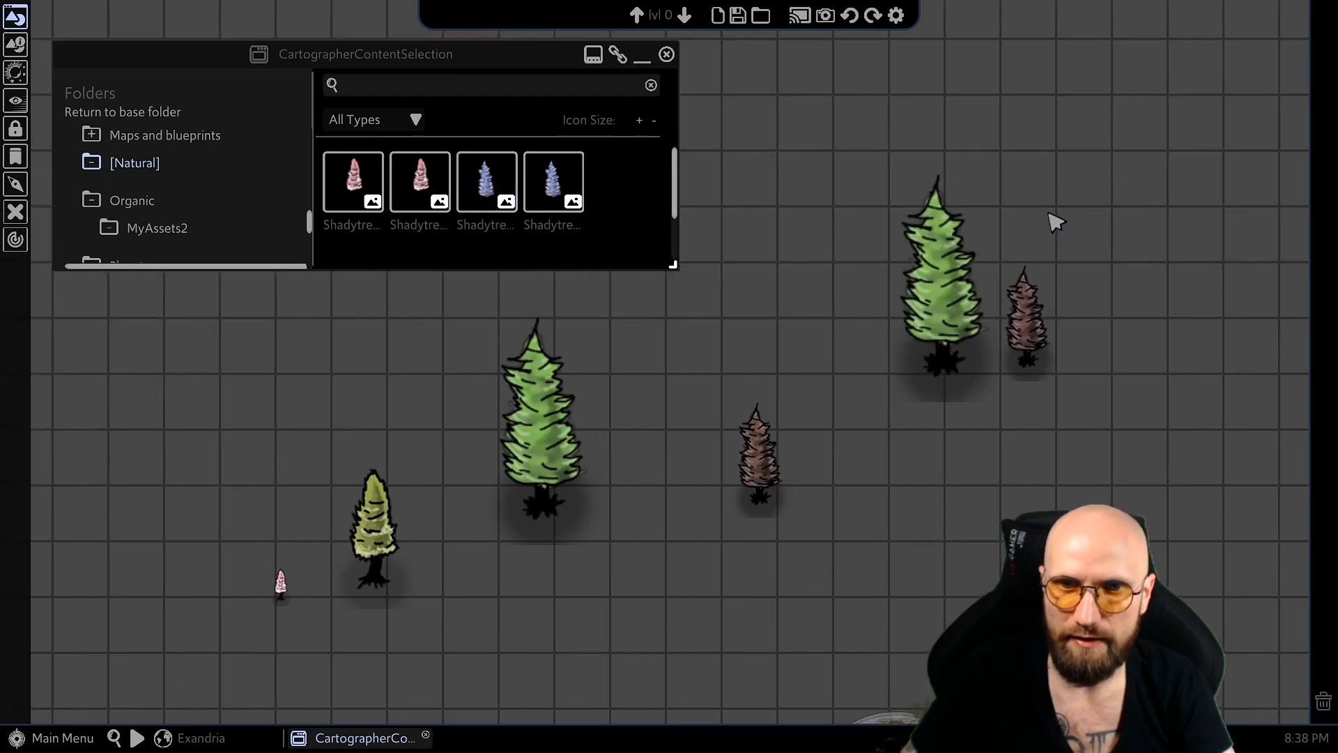
{"action": "left_click_drag", "start_coordinate": [1027, 342], "coordinate": [836, 352]}
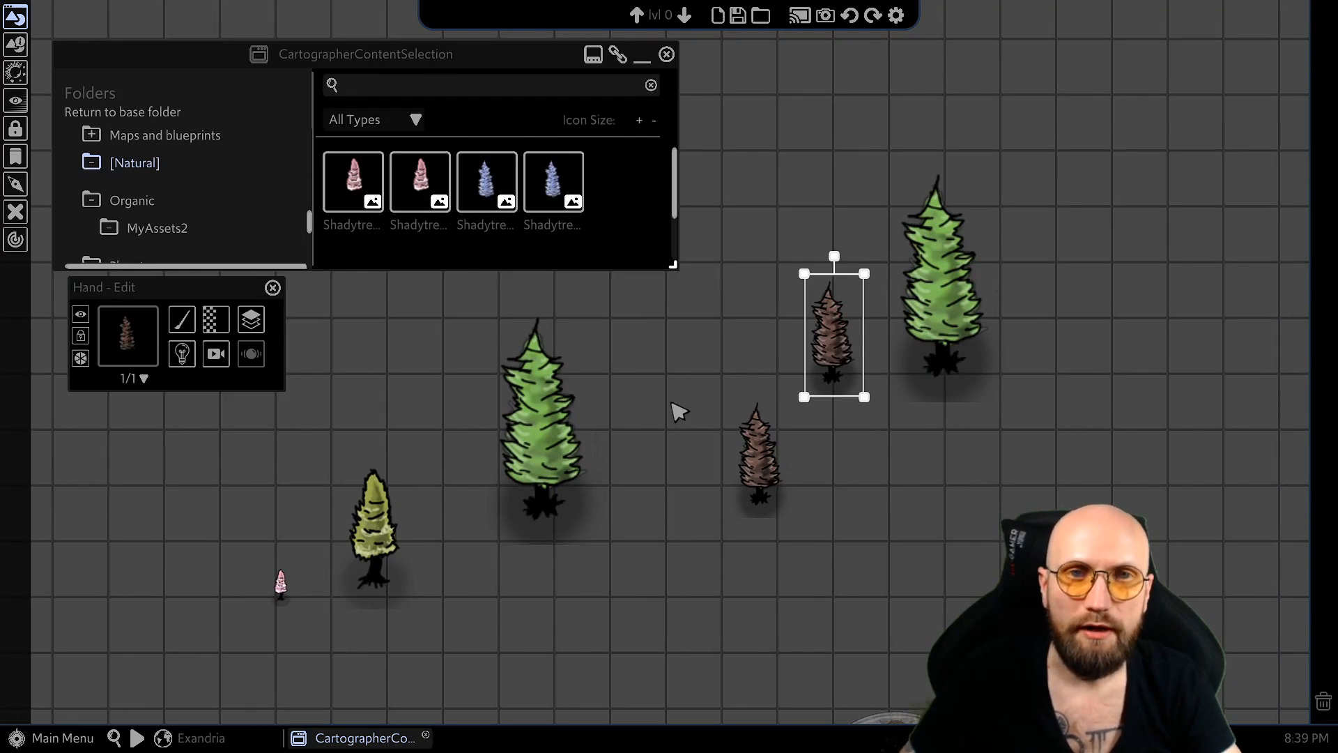
{"action": "scroll", "coordinate": [737, 397], "scroll_direction": "down", "scroll_amount": 4}
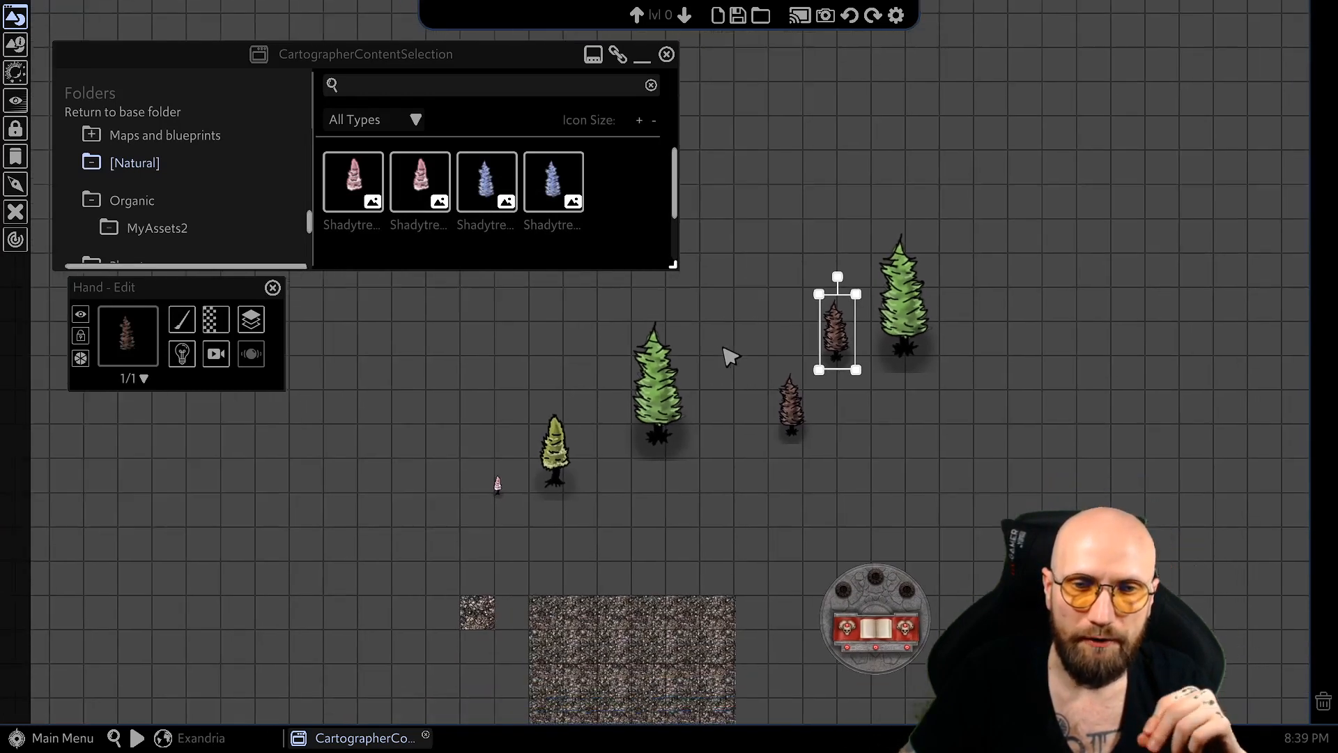
{"action": "left_click_drag", "start_coordinate": [729, 340], "coordinate": [777, 346]}
{"action": "scroll", "coordinate": [802, 415], "scroll_direction": "down", "scroll_amount": 3}
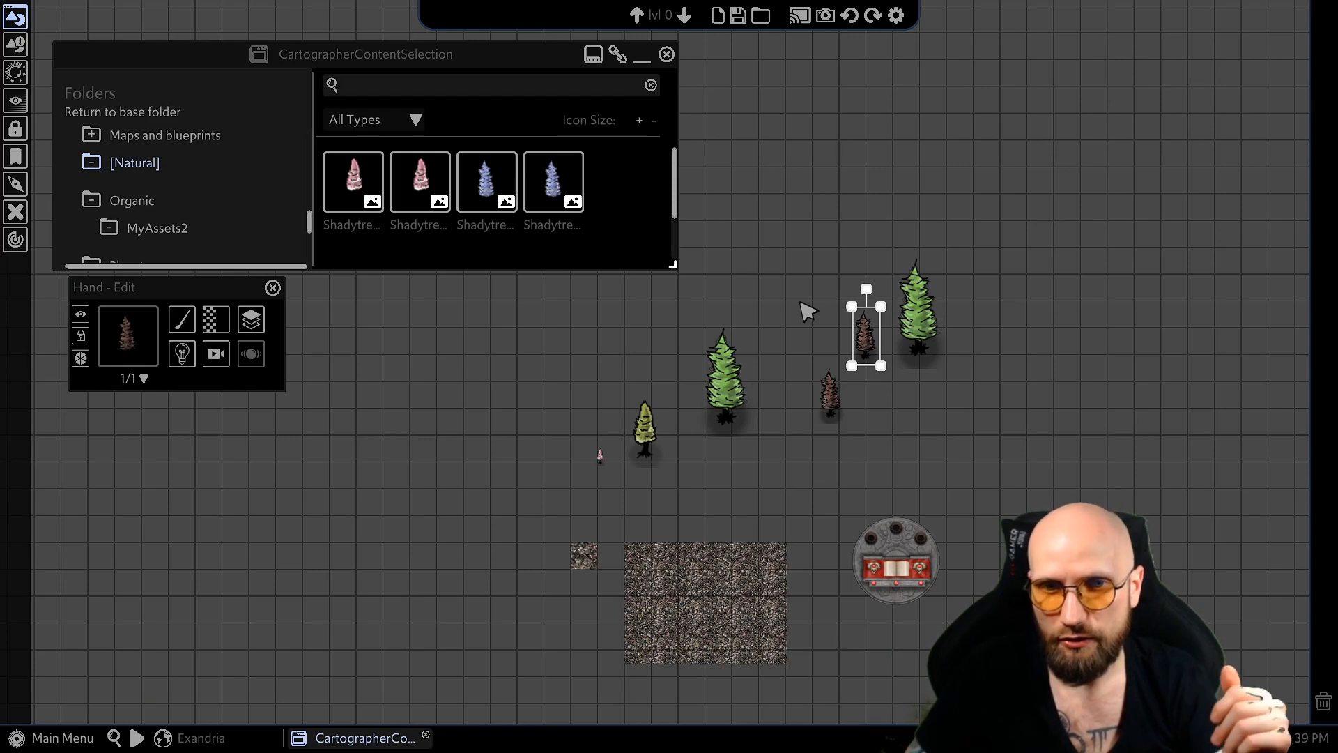
{"action": "scroll", "coordinate": [794, 321], "scroll_direction": "down", "scroll_amount": 3}
{"action": "left_click", "coordinate": [774, 345]}
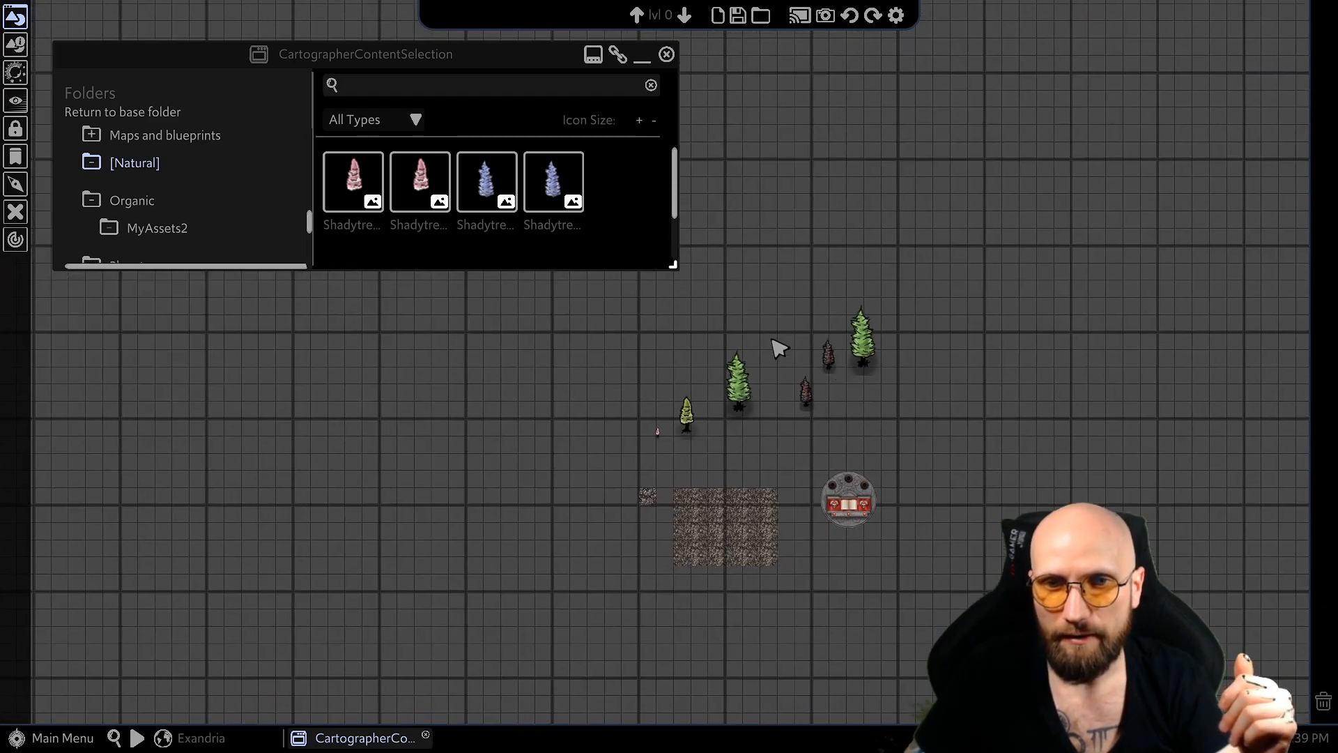
{"action": "scroll", "coordinate": [778, 349], "scroll_direction": "up", "scroll_amount": 1}
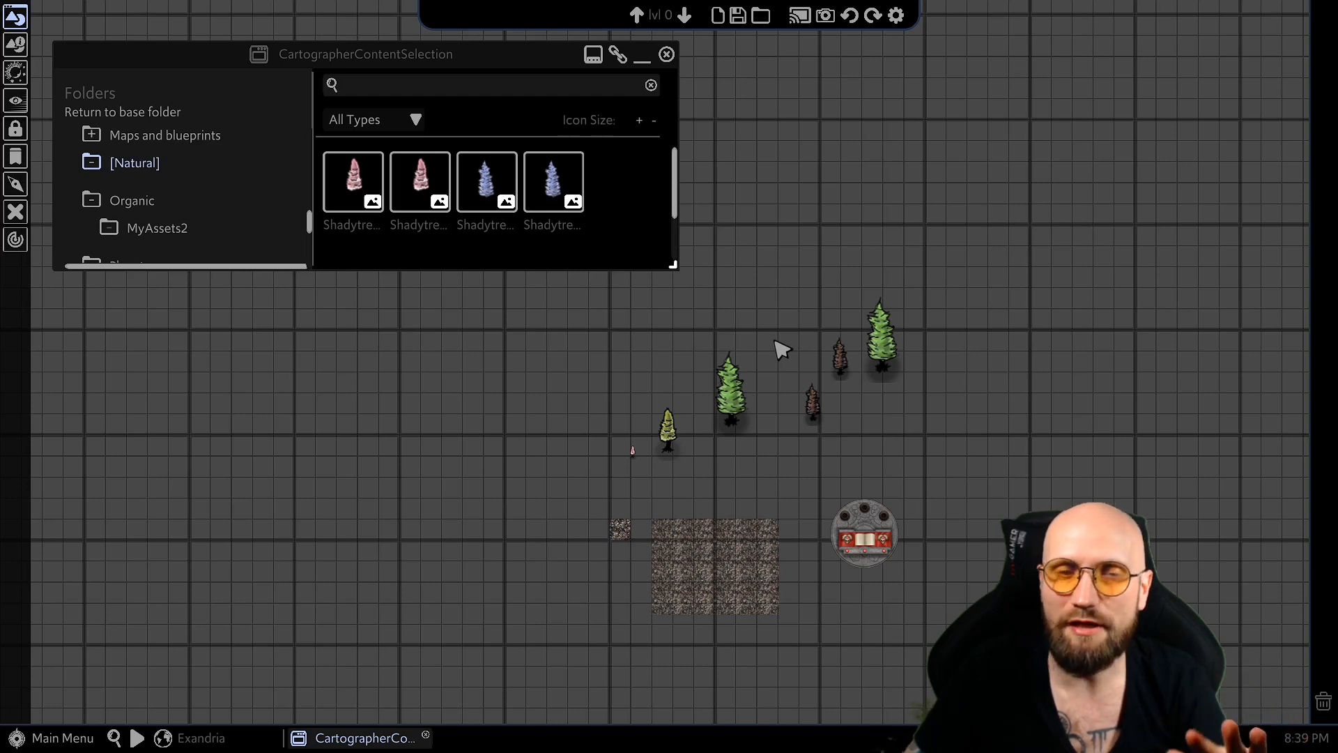
{"action": "scroll", "coordinate": [746, 355], "scroll_direction": "up", "scroll_amount": 2}
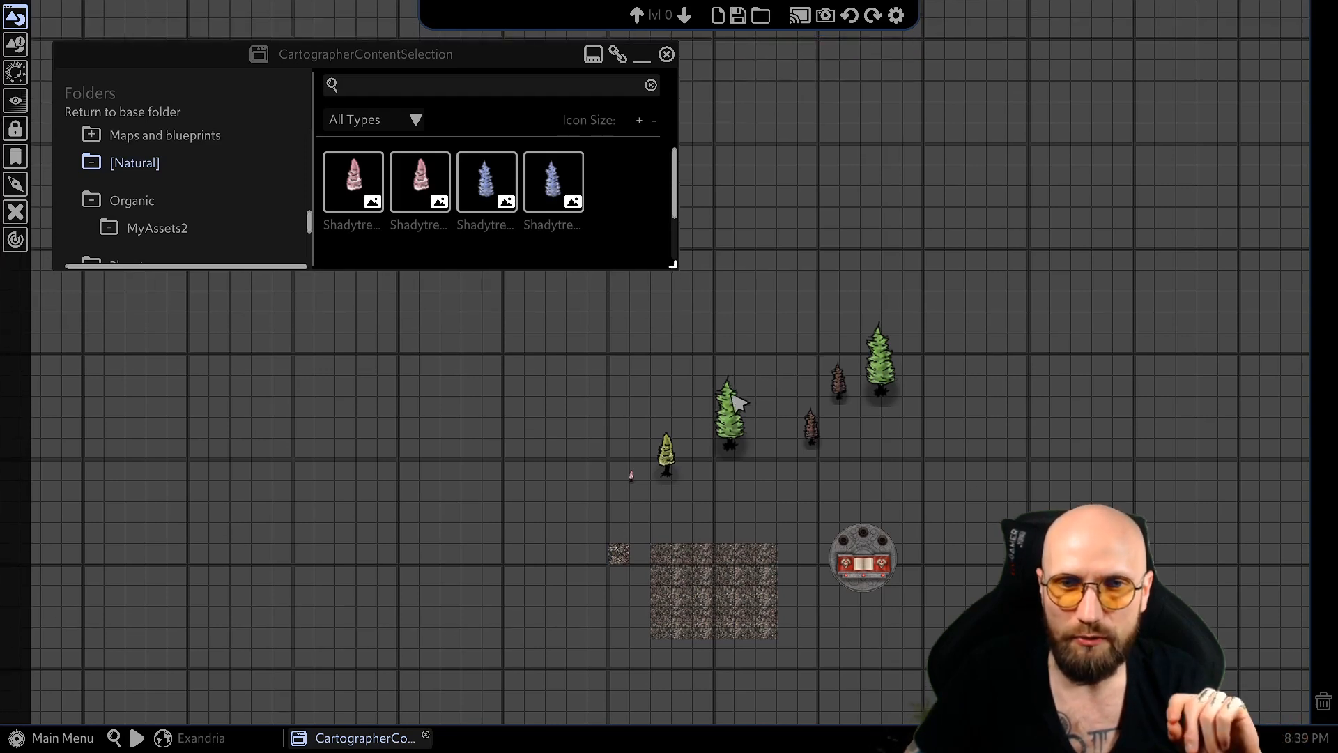
Move the upper brown tree to the right of the upper green tree and rotate it slightly clockwise
{"action": "scroll", "coordinate": [779, 384], "scroll_direction": "up", "scroll_amount": 3}
{"action": "left_click_drag", "start_coordinate": [779, 384], "coordinate": [655, 408]}
{"action": "left_click", "coordinate": [740, 408]}
{"action": "left_click_drag", "start_coordinate": [745, 416], "coordinate": [680, 457]}
{"action": "left_click_drag", "start_coordinate": [862, 384], "coordinate": [892, 349]}
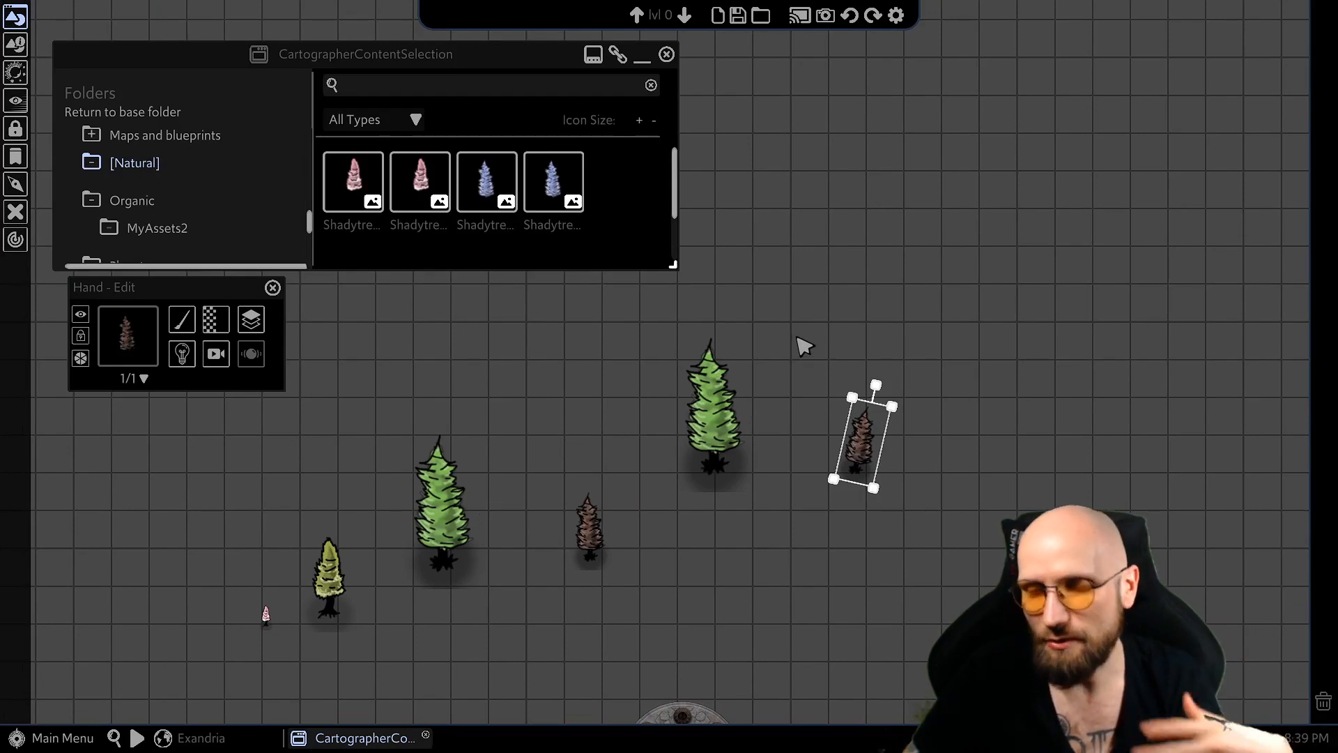
Deselect the rotated brown tree and close the content selection window
{"action": "left_click", "coordinate": [564, 377]}
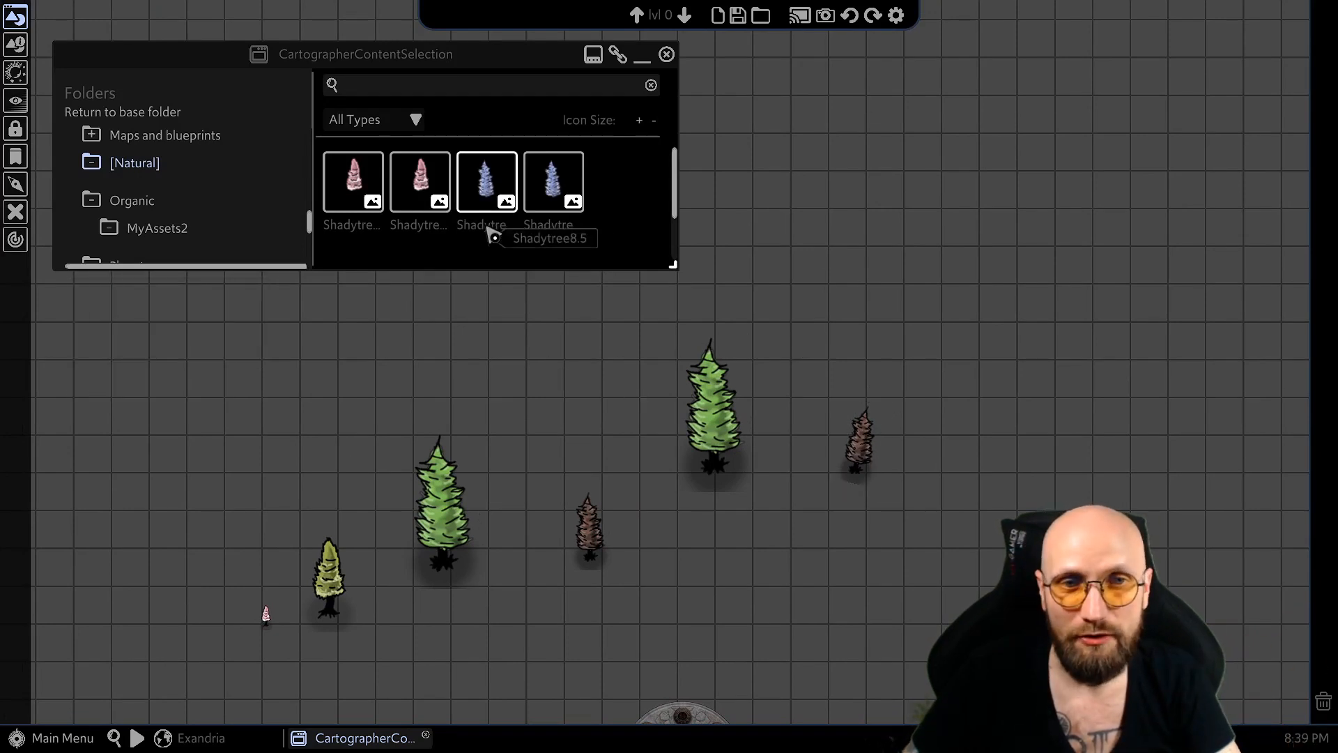
{"action": "left_click_drag", "start_coordinate": [846, 228], "coordinate": [925, 271]}
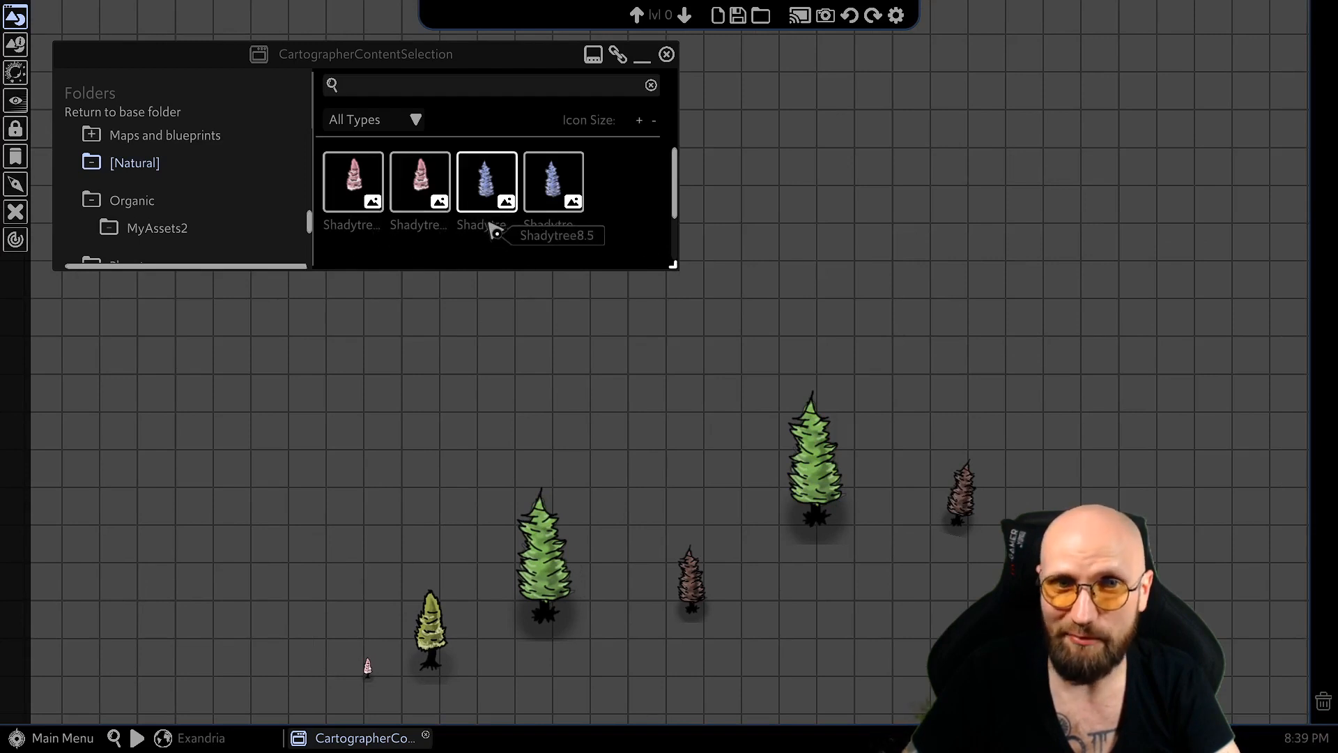
{"action": "left_click_drag", "start_coordinate": [878, 259], "coordinate": [893, 281]}
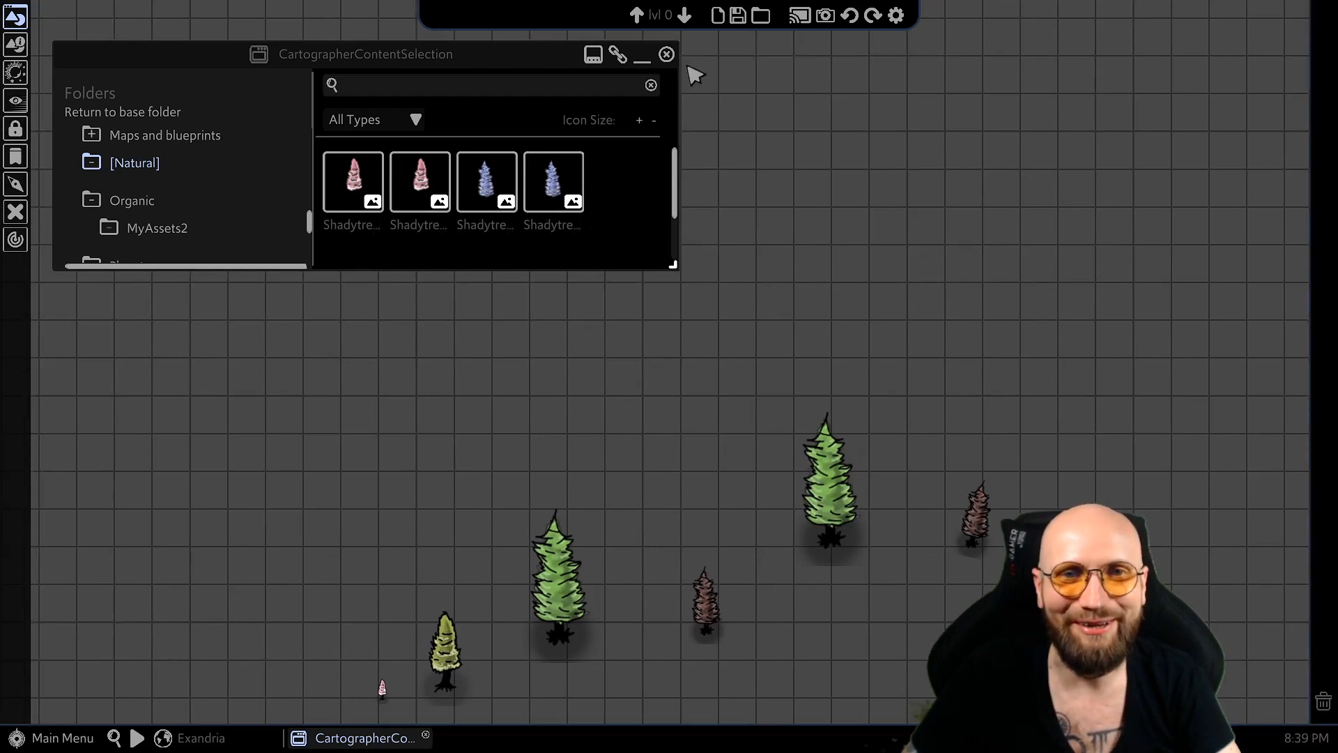
{"action": "left_click", "coordinate": [666, 54]}
{"action": "scroll", "coordinate": [639, 173], "scroll_direction": "down", "scroll_amount": 5}
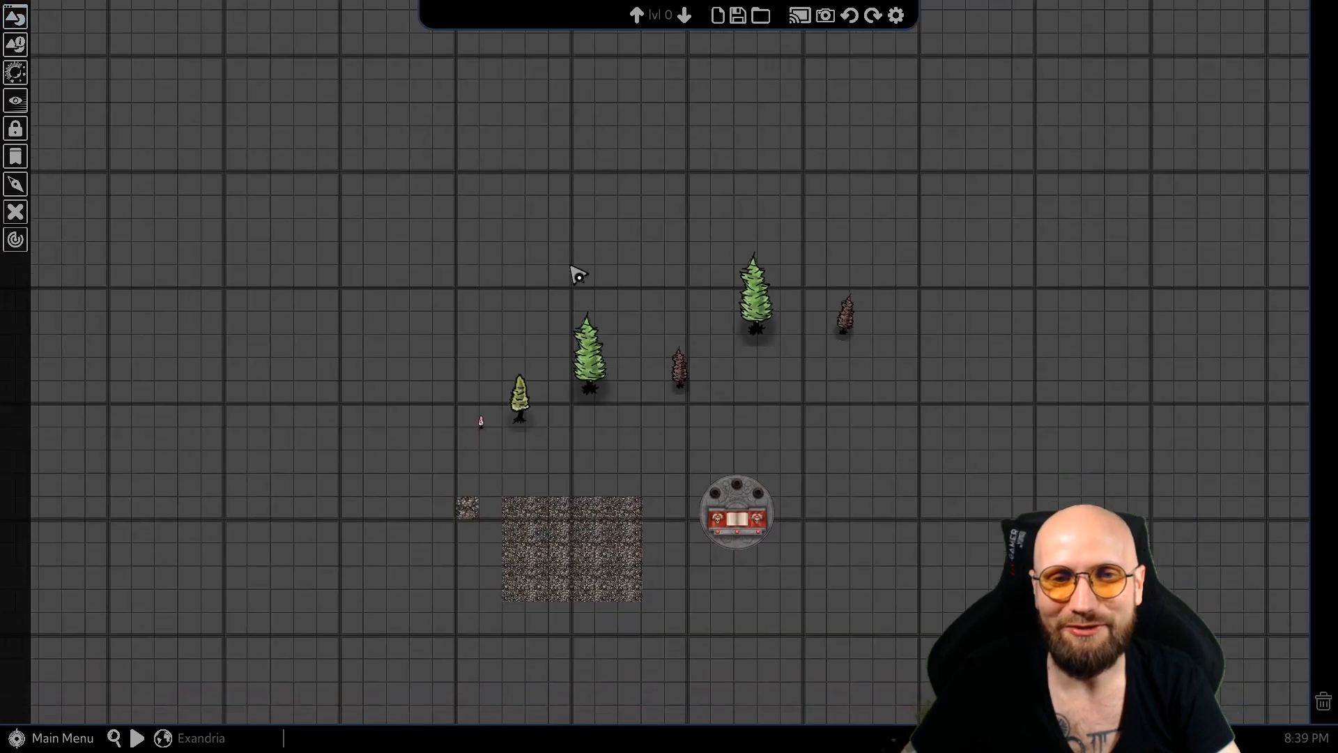
{"action": "scroll", "coordinate": [579, 276], "scroll_direction": "down", "scroll_amount": 2}
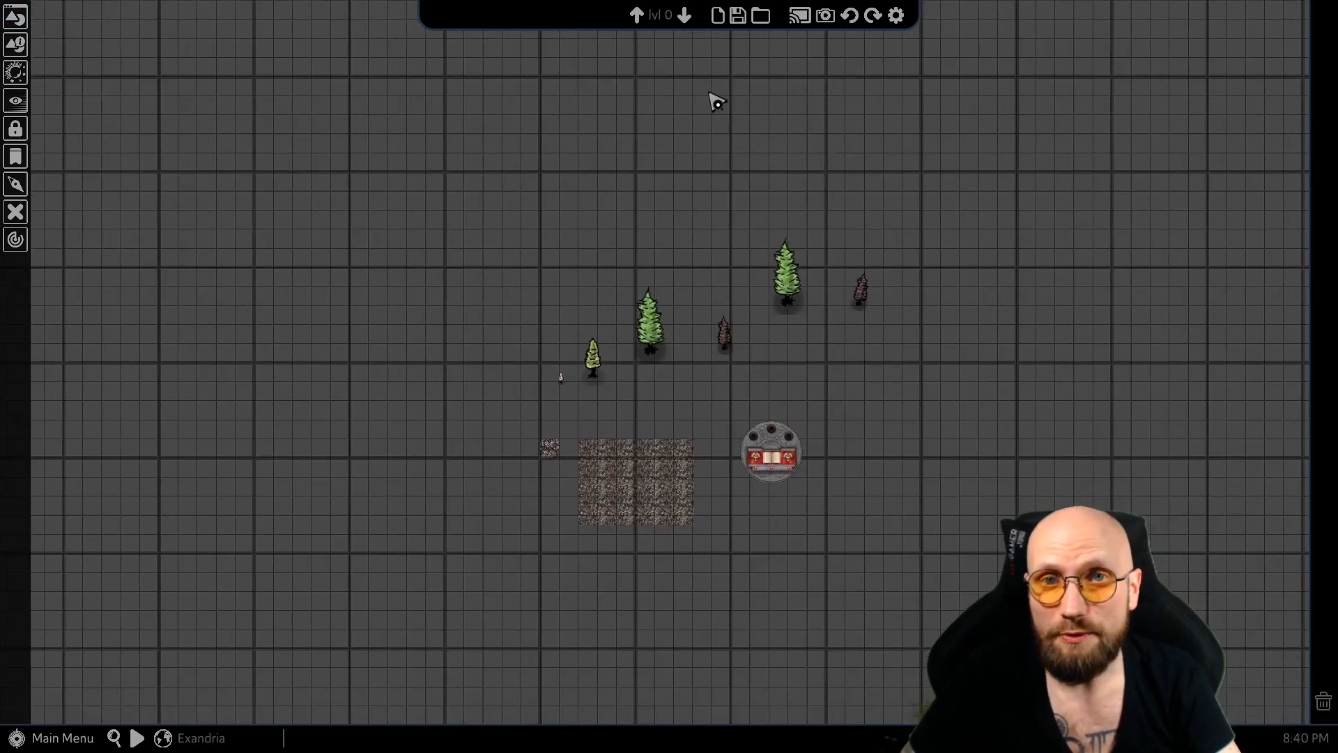
{"action": "scroll", "coordinate": [834, 136], "scroll_direction": "up", "scroll_amount": 1}
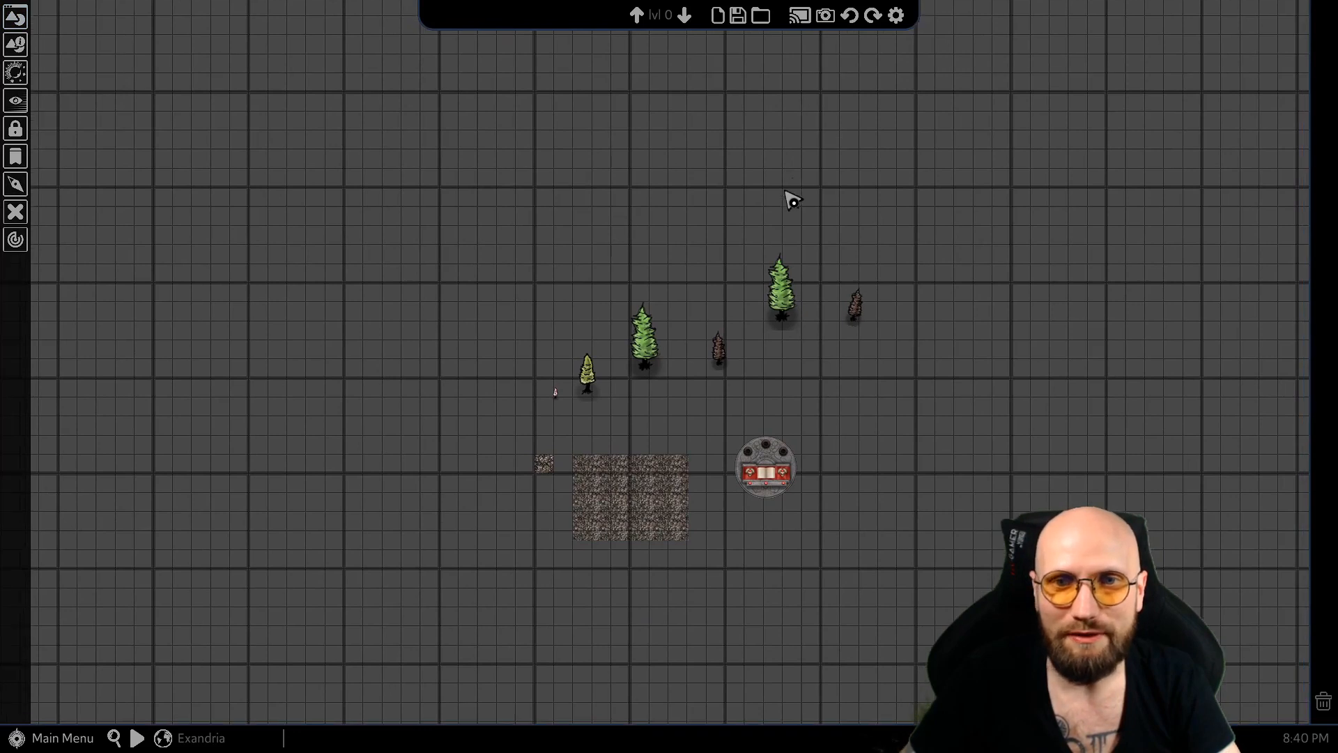
{"action": "scroll", "coordinate": [794, 223], "scroll_direction": "up", "scroll_amount": 3}
{"action": "scroll", "coordinate": [704, 239], "scroll_direction": "up", "scroll_amount": 3}
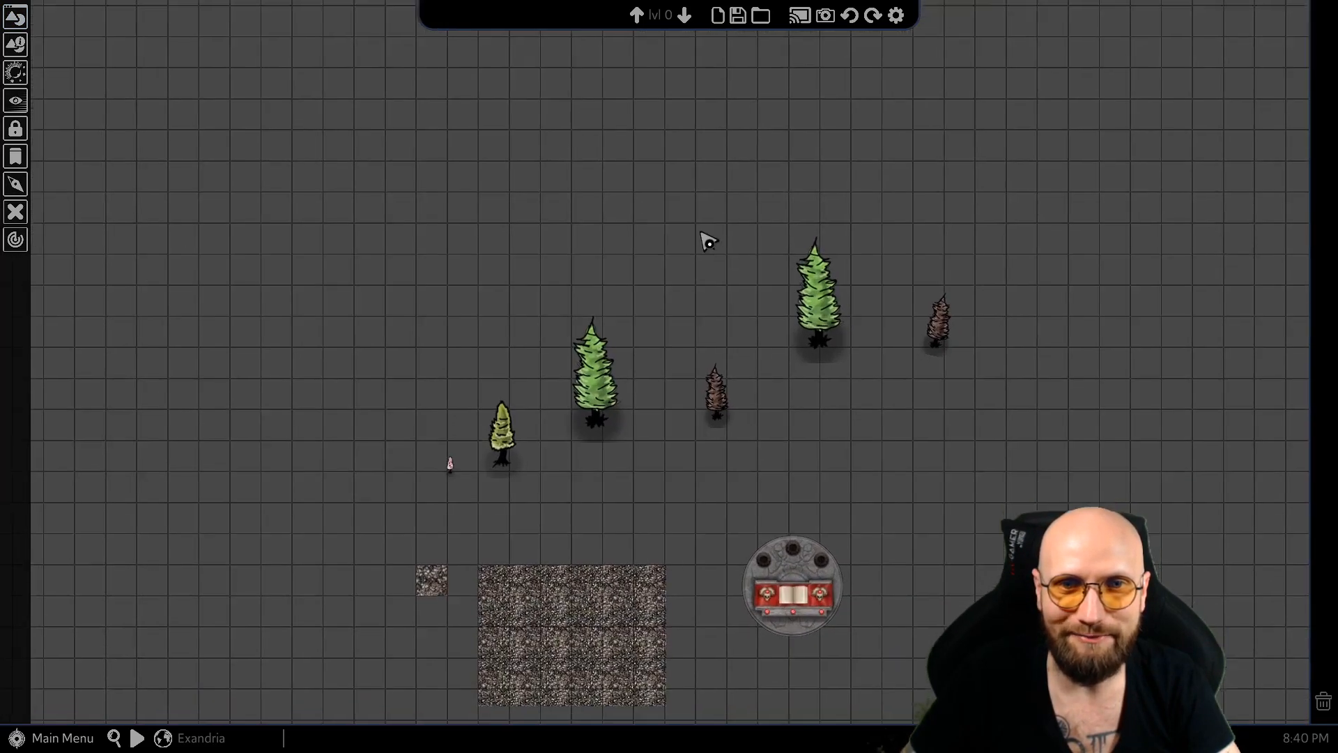
{"action": "left_click_drag", "start_coordinate": [675, 134], "coordinate": [667, 132]}
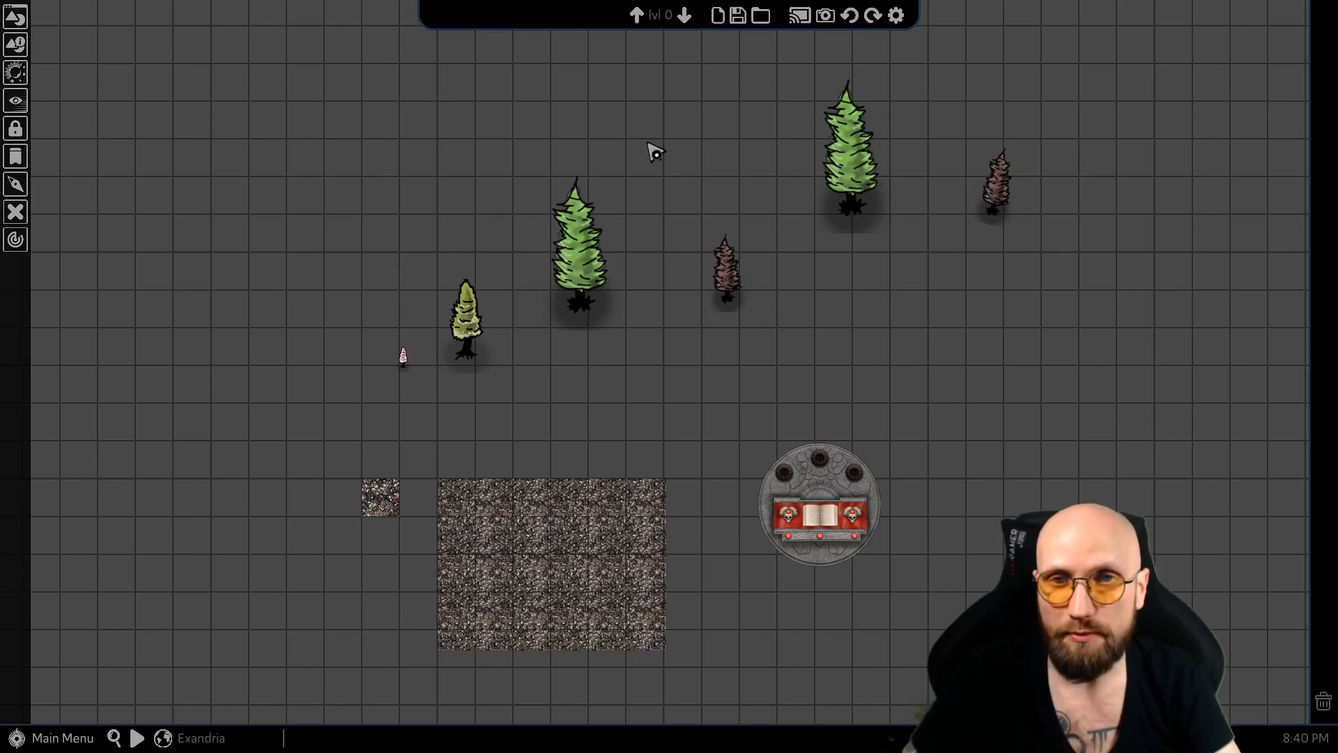
{"action": "scroll", "coordinate": [655, 152], "scroll_direction": "down", "scroll_amount": 4}
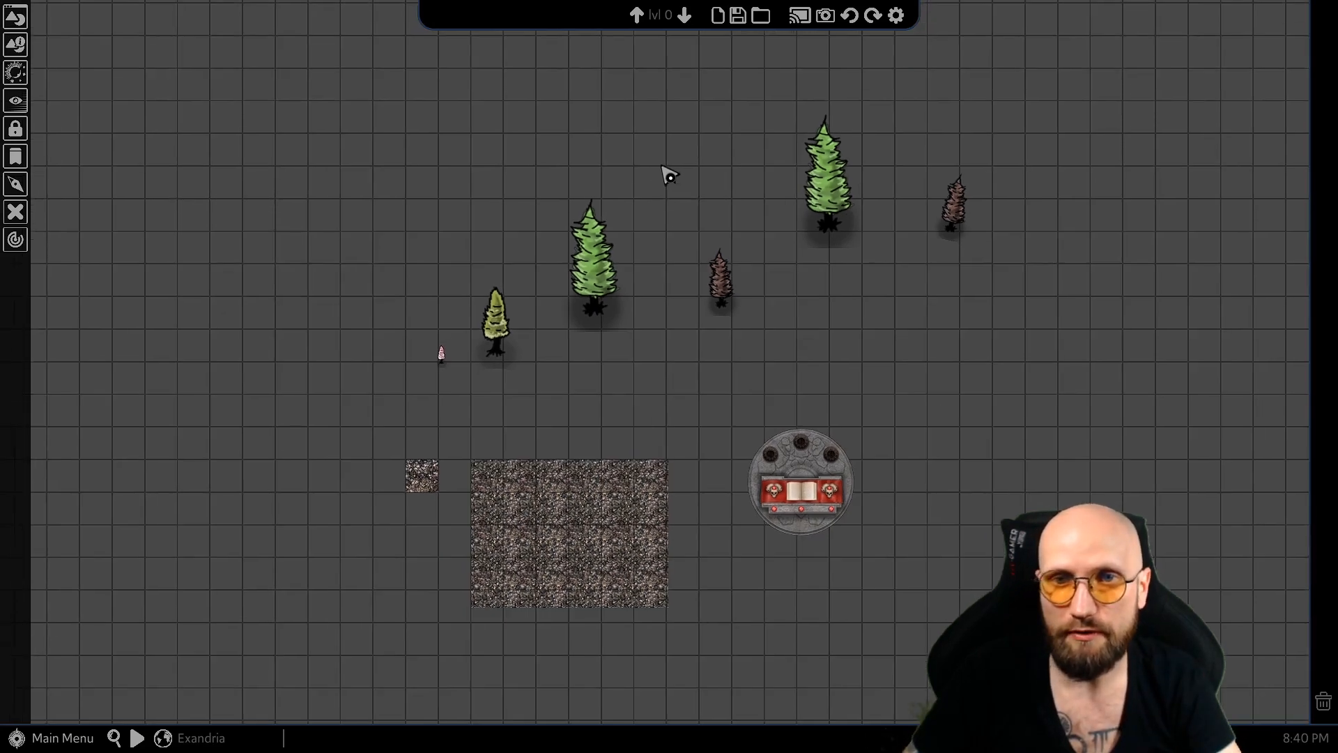